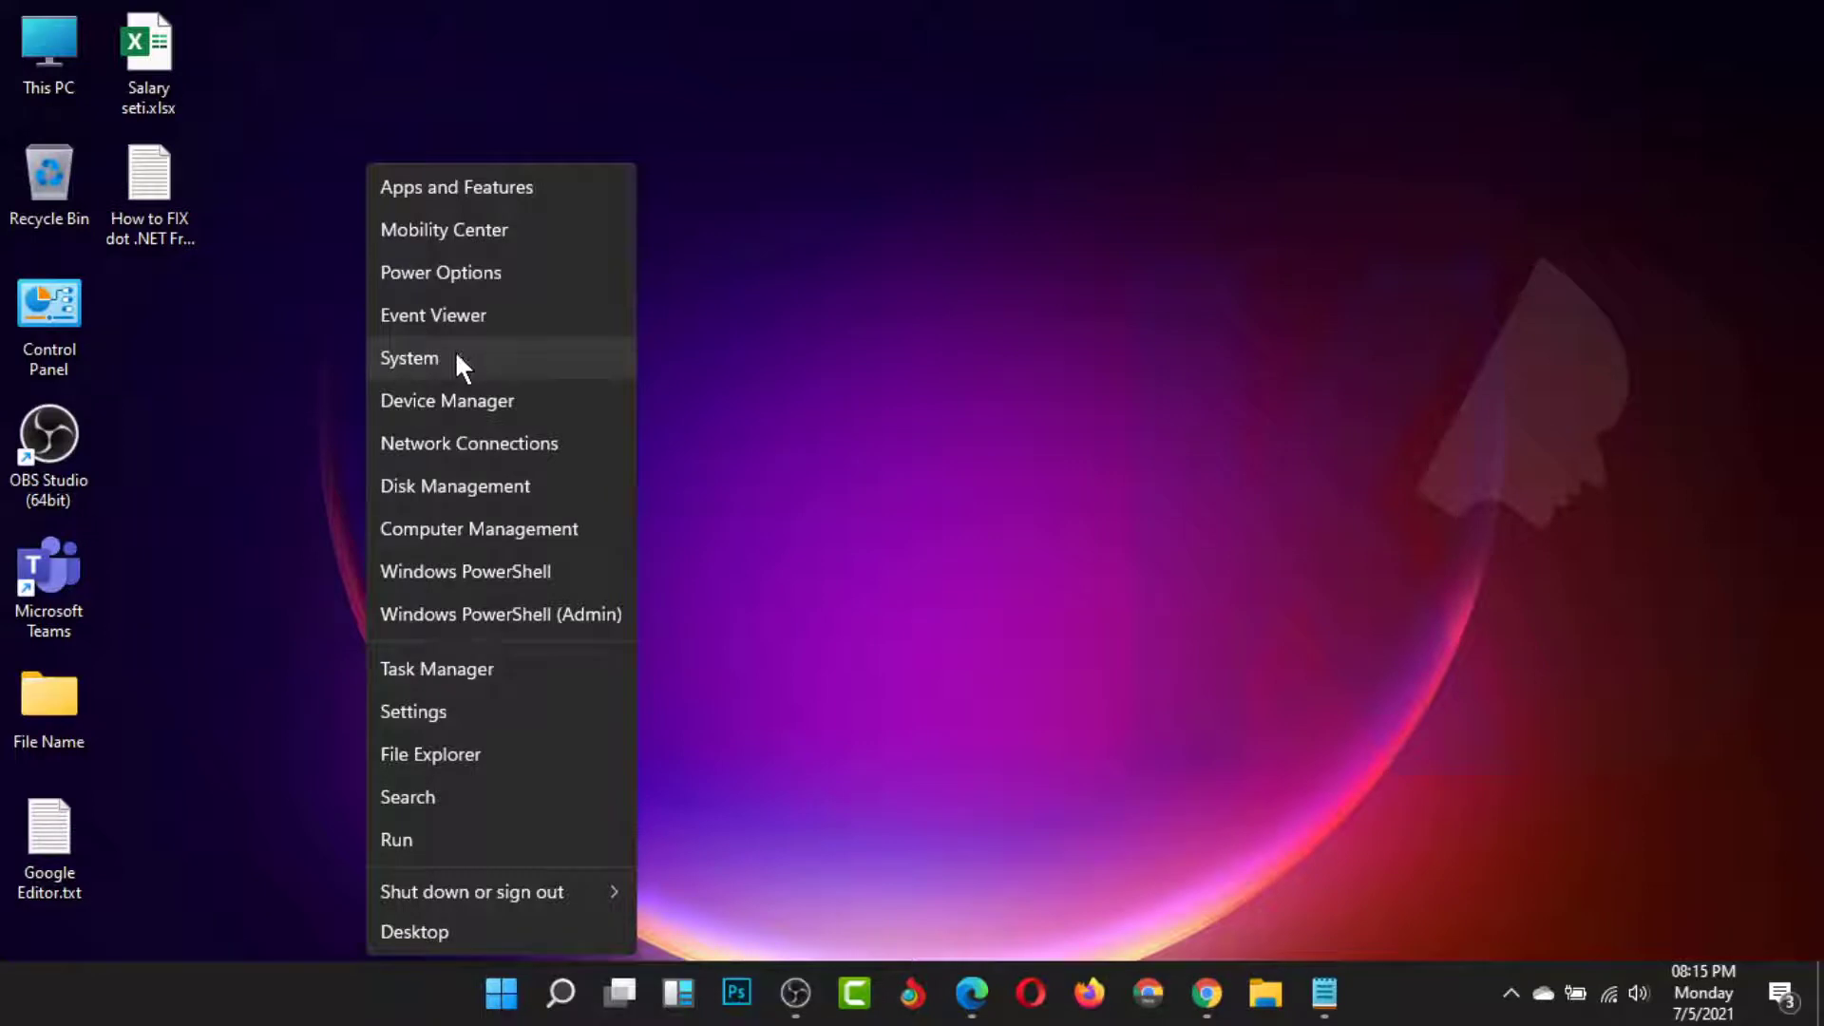
- Open the Mouse pointer page in the Accessibility settings of Windows
left_click(480, 724)
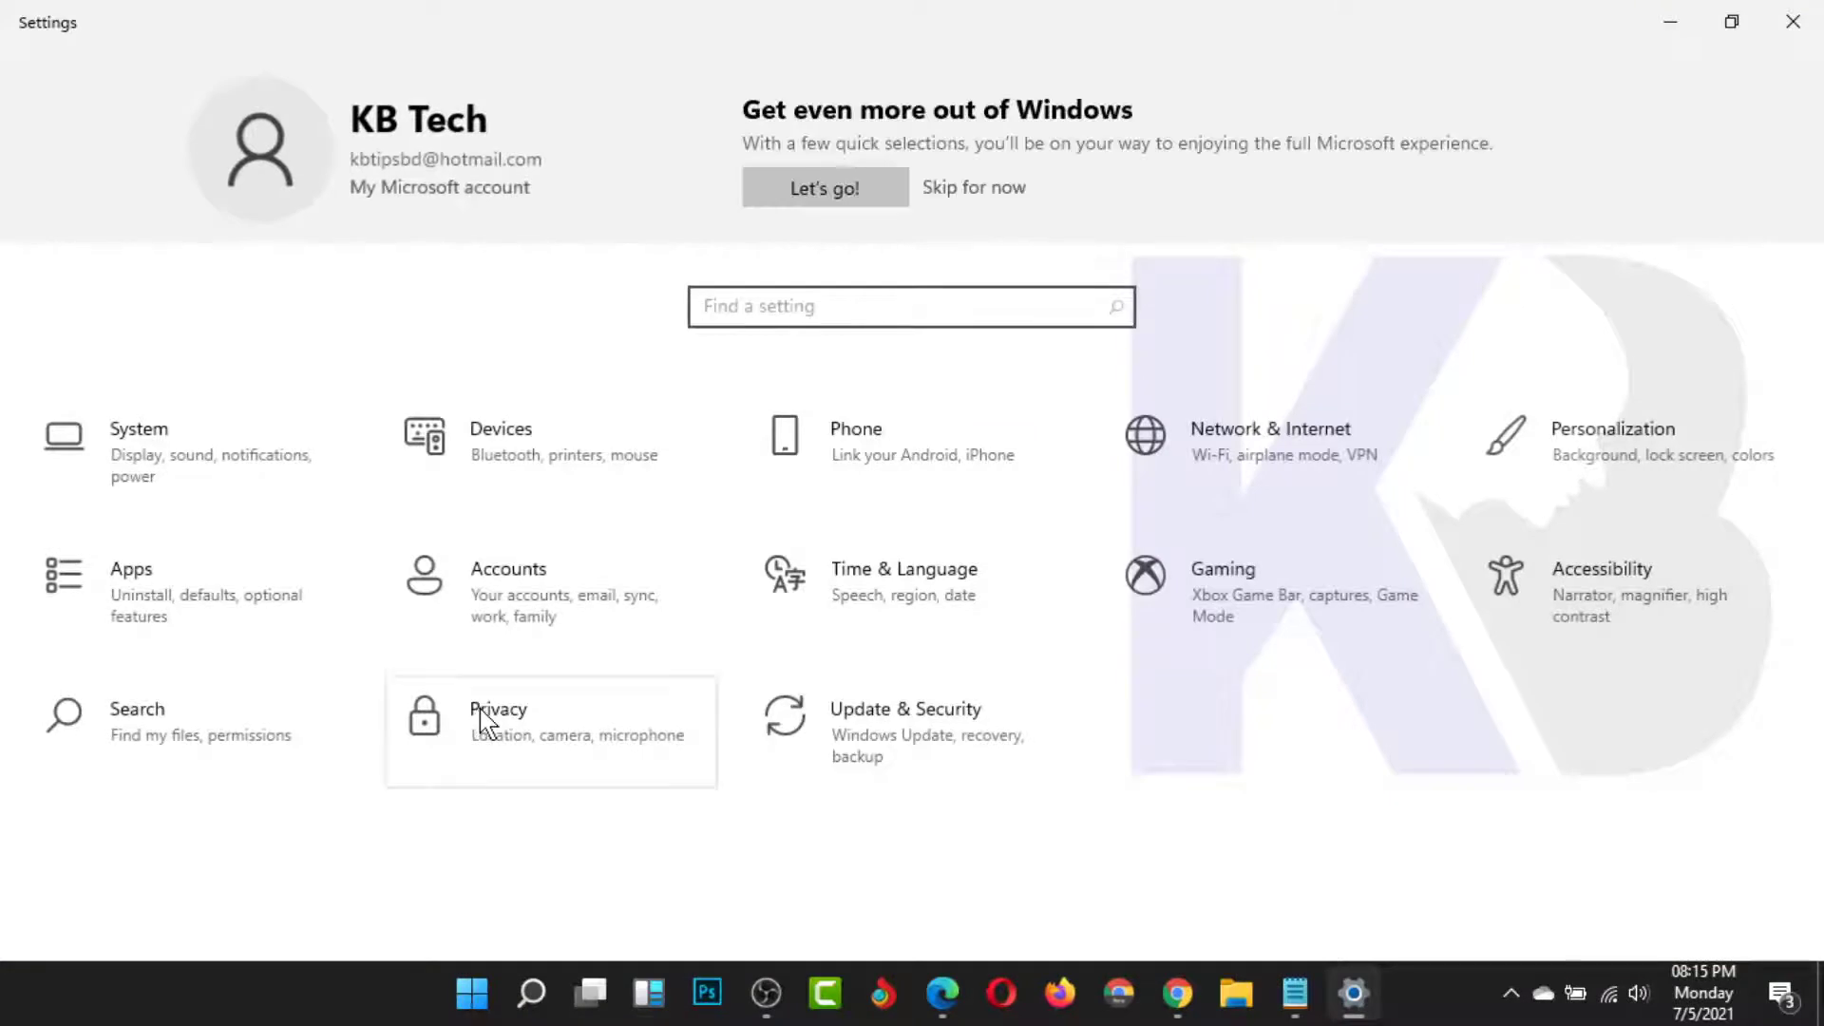
left_click(1618, 579)
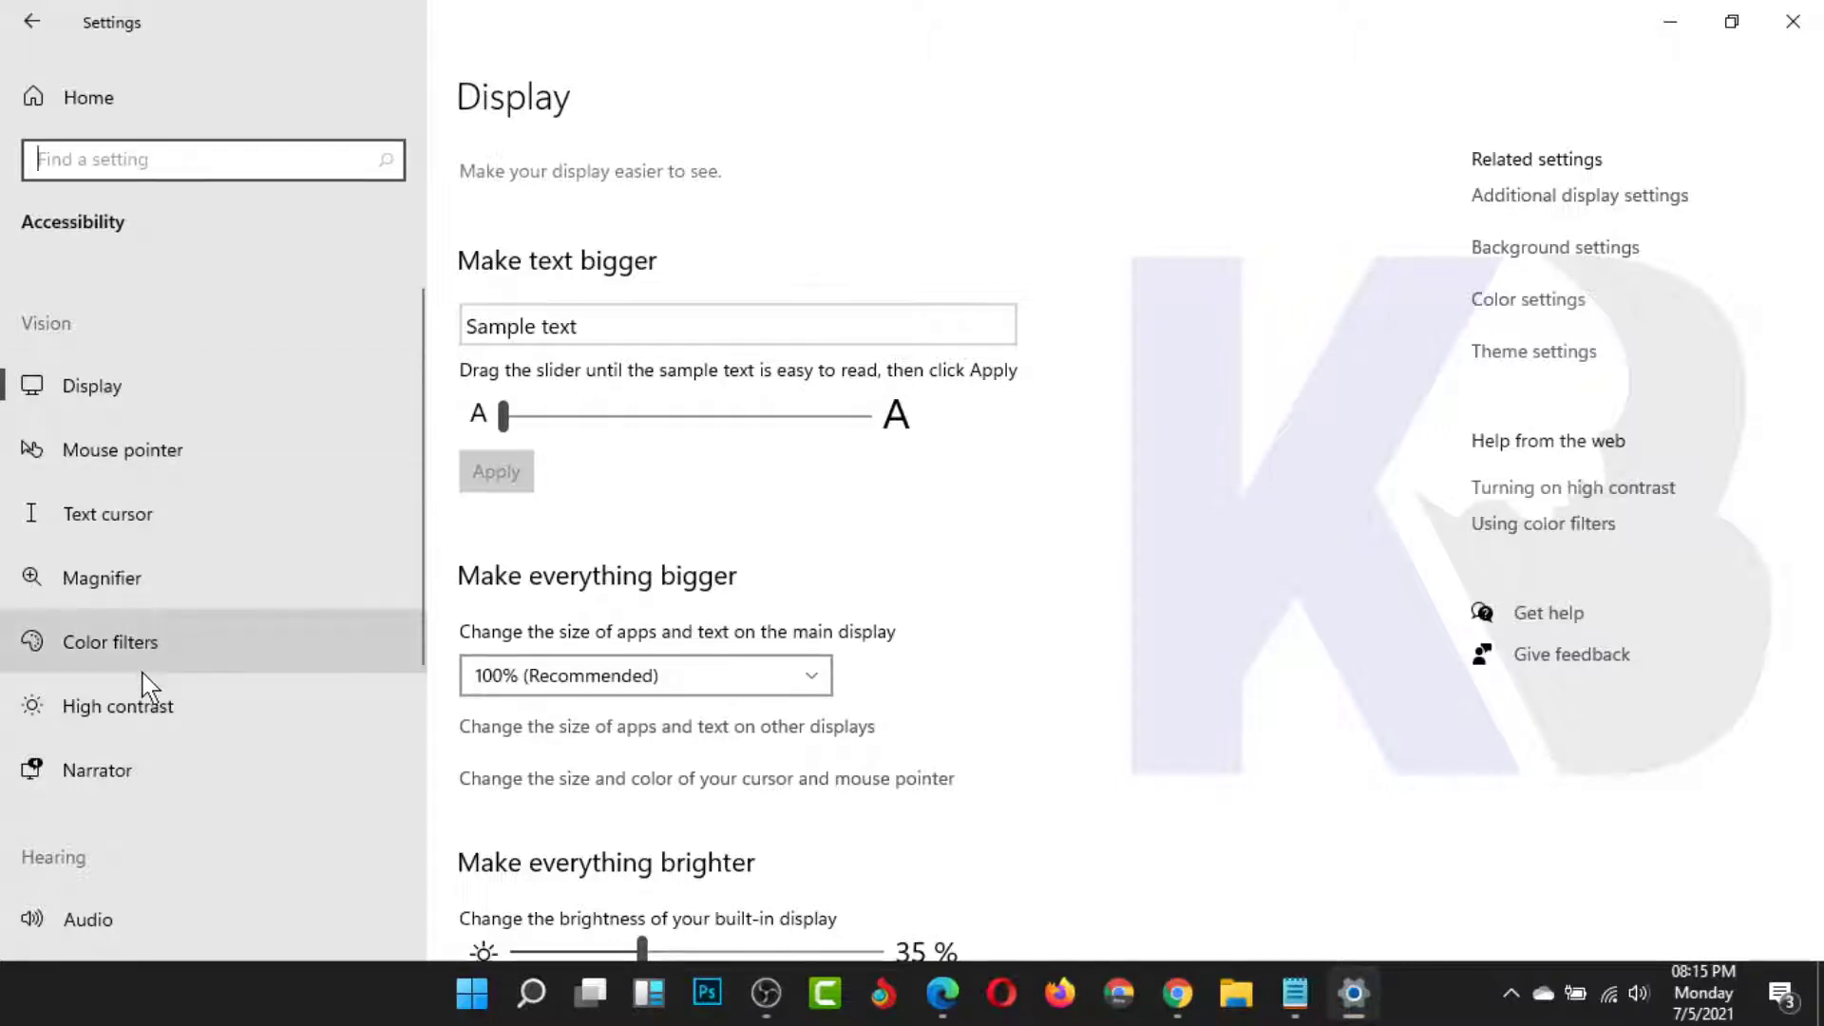
scroll(144, 680, "down", 5)
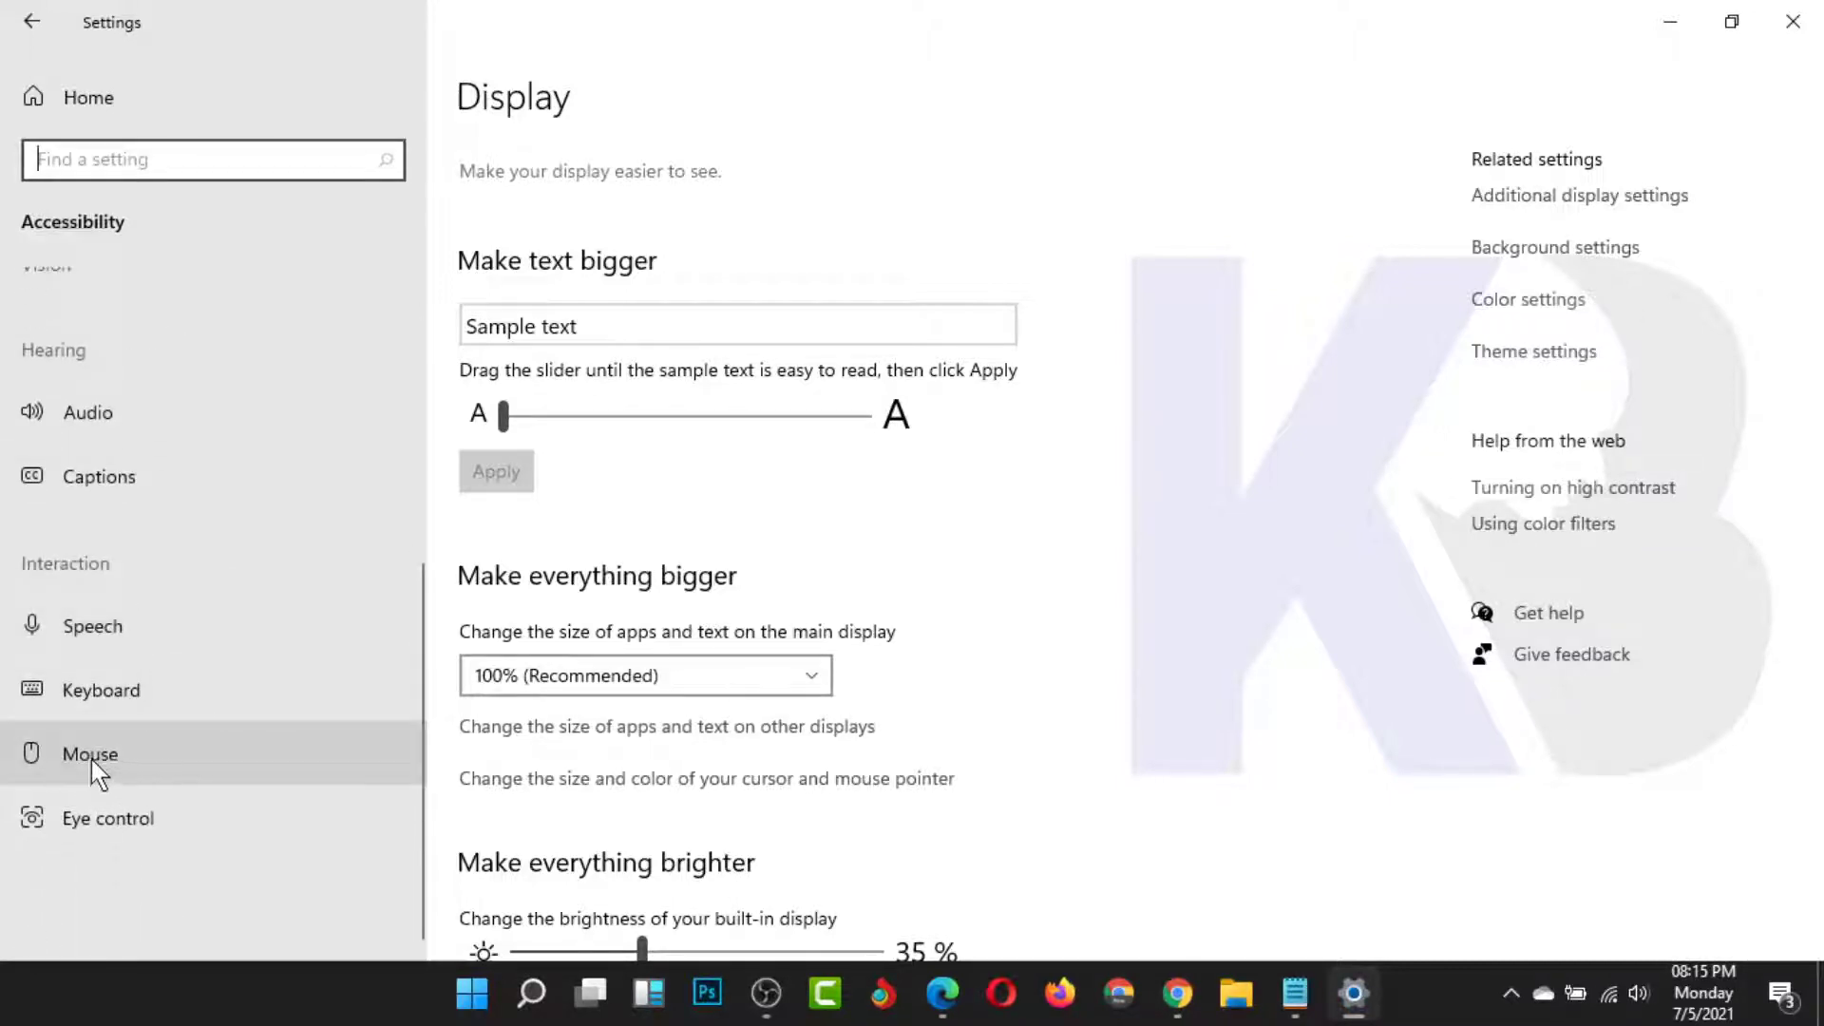
scroll(146, 726, "up", 5)
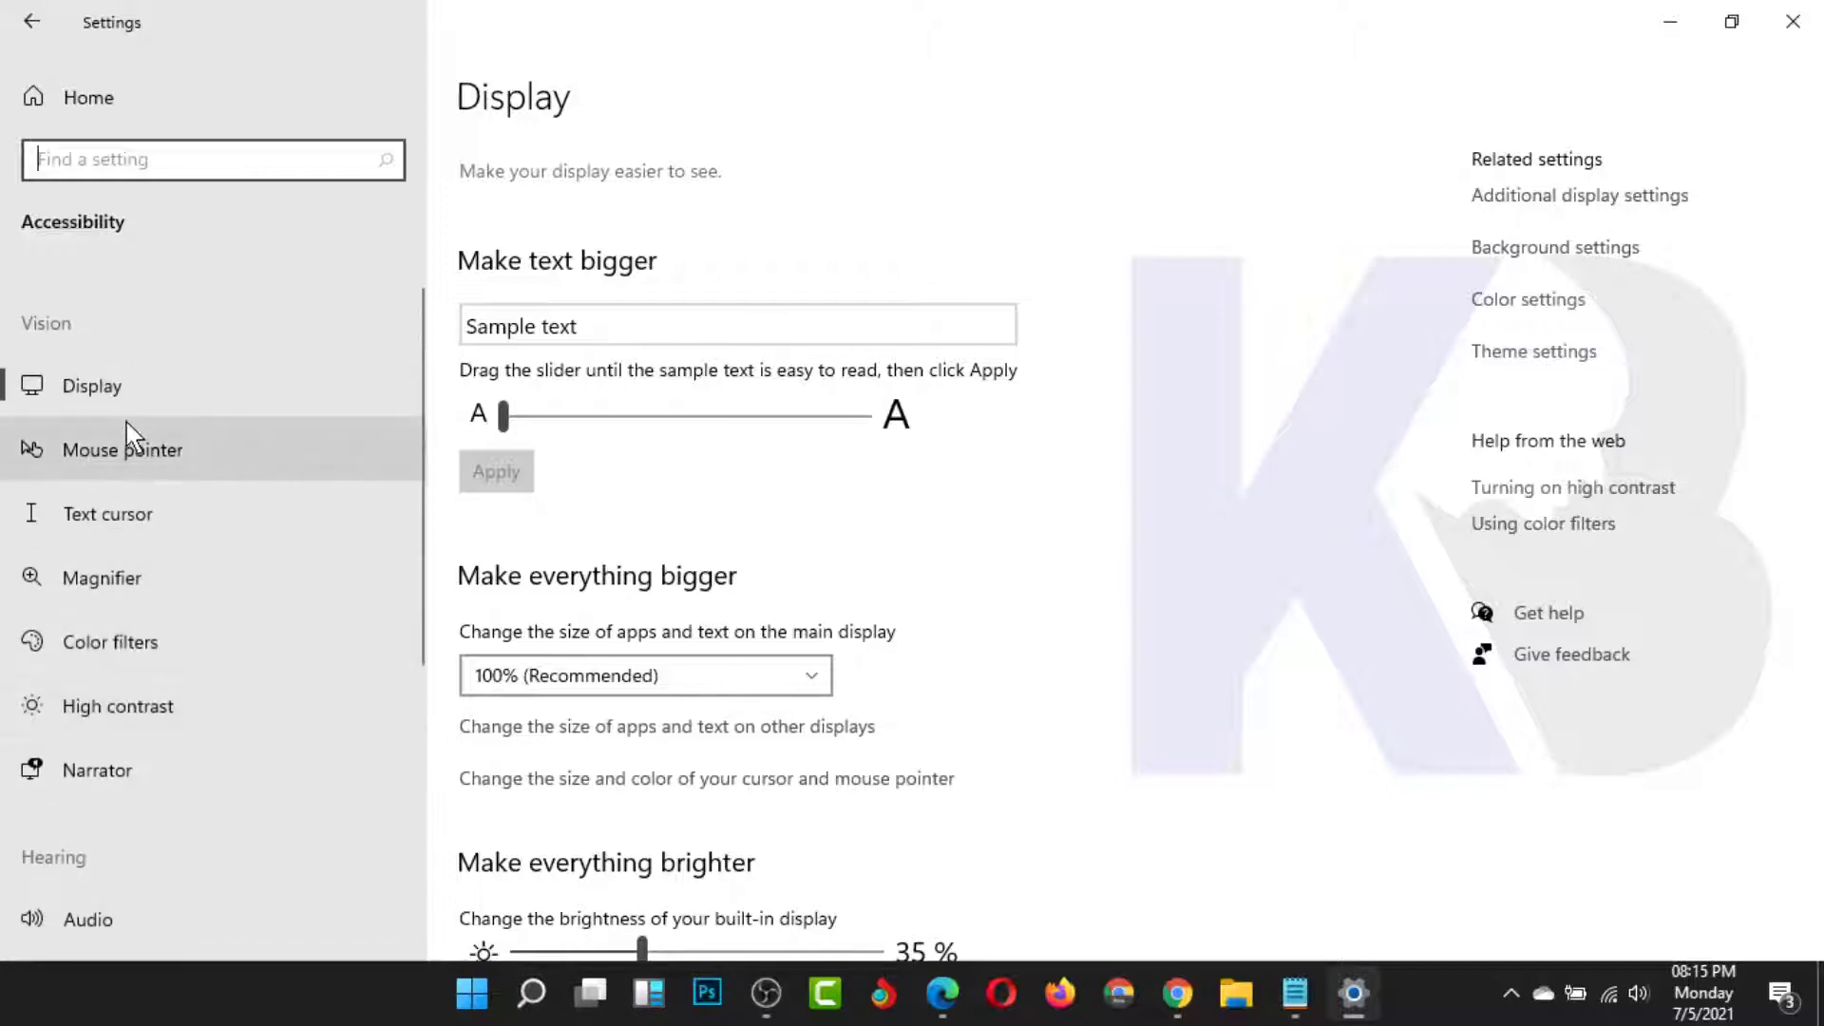
left_click(177, 452)
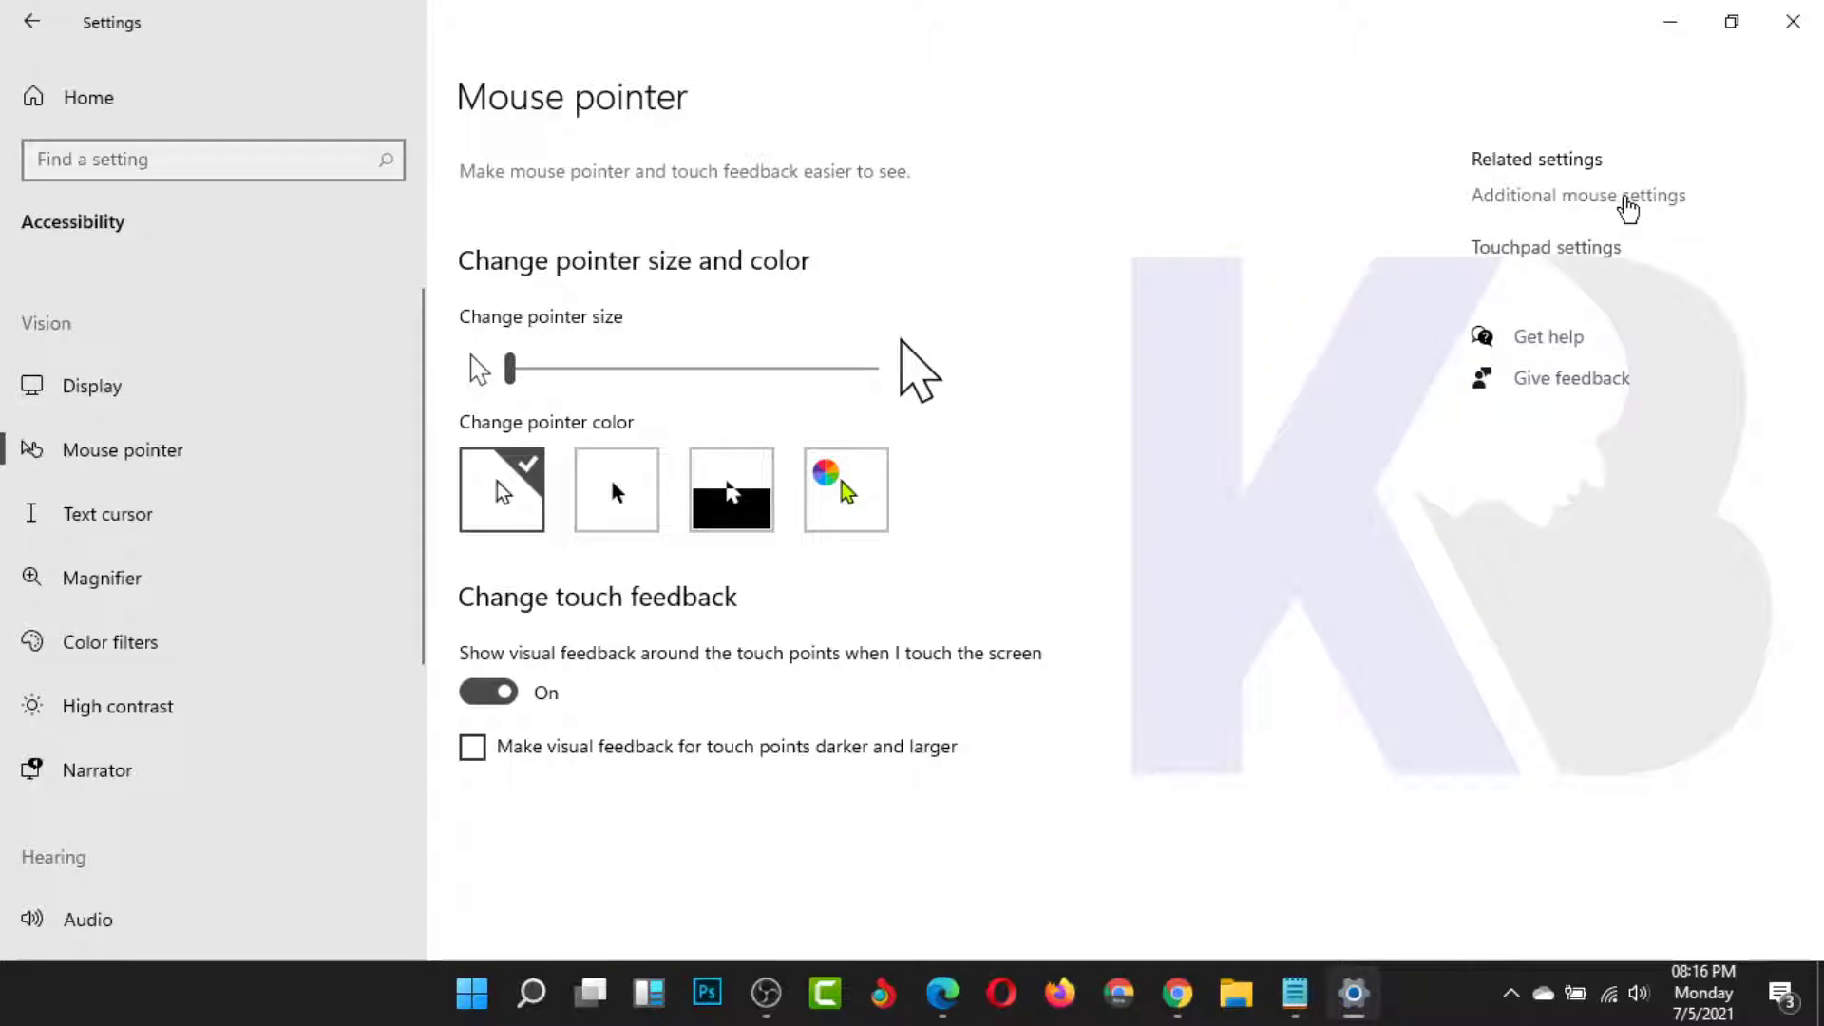
- Open the additional mouse options and examine the customizable pointers in the Mouse Properties dialog
left_click(1626, 199)
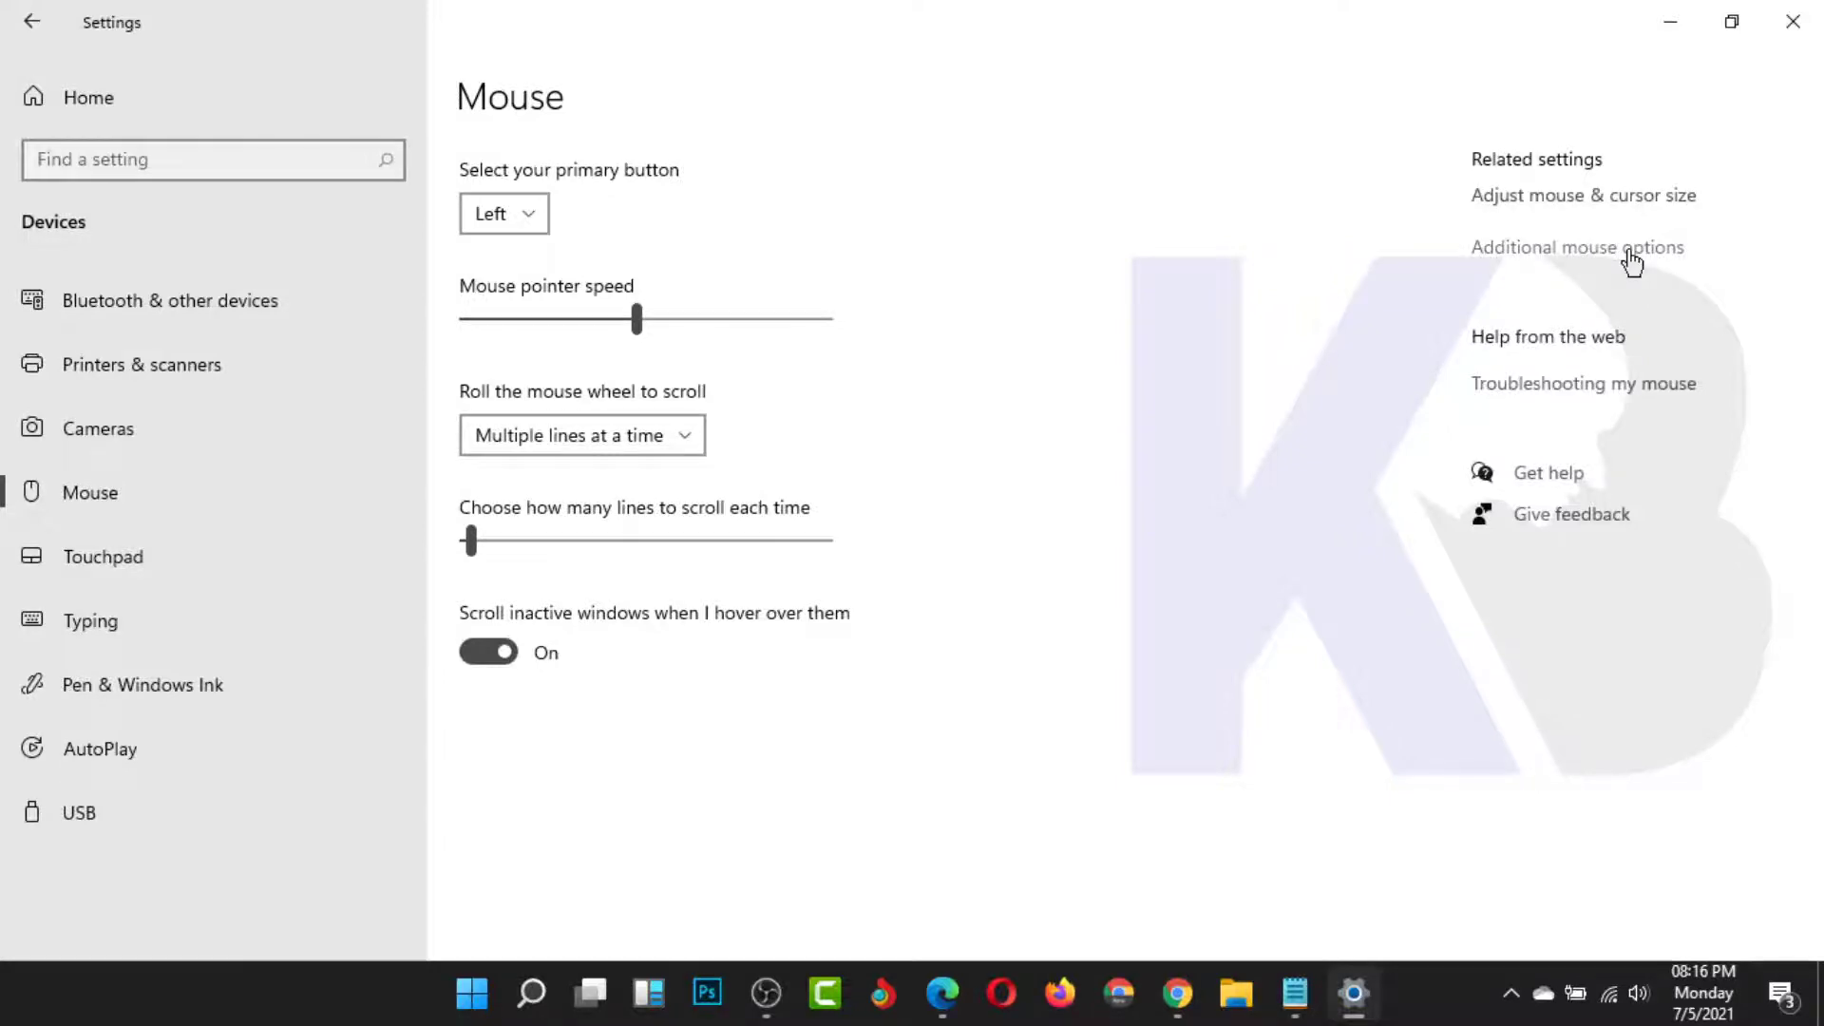
left_click(1631, 249)
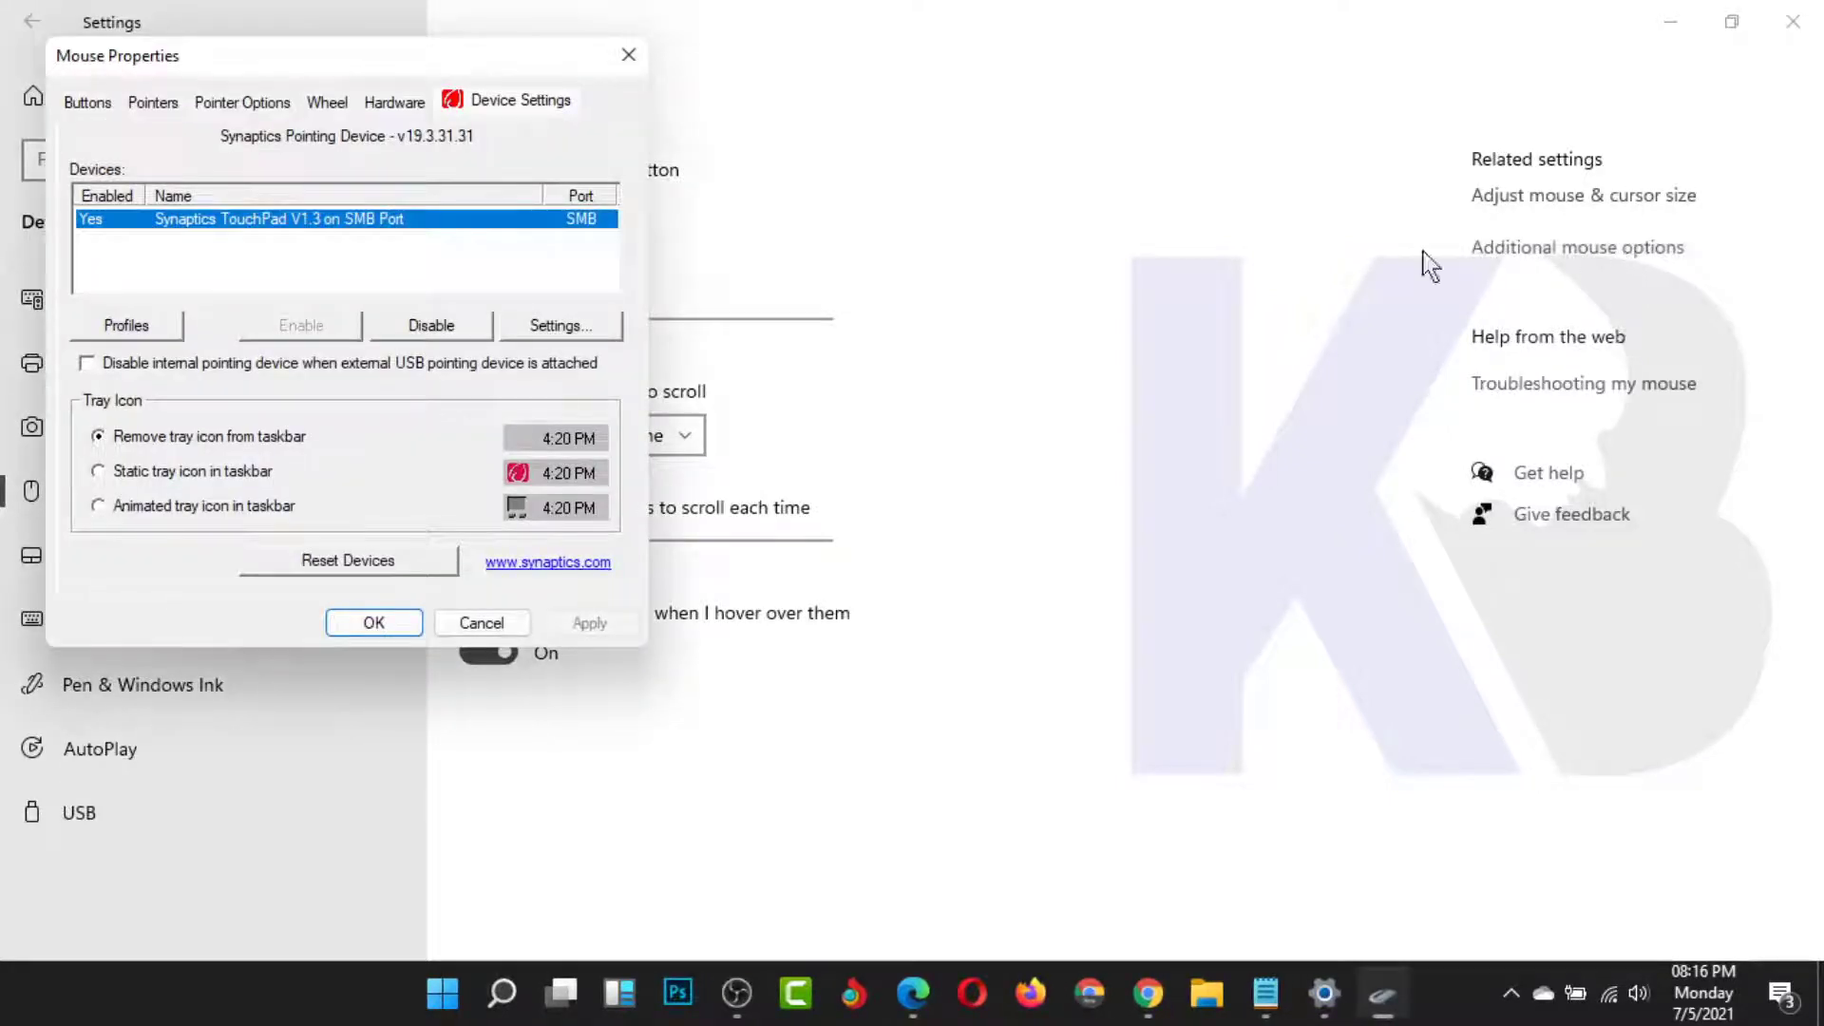
left_click_drag(493, 55, 1154, 82)
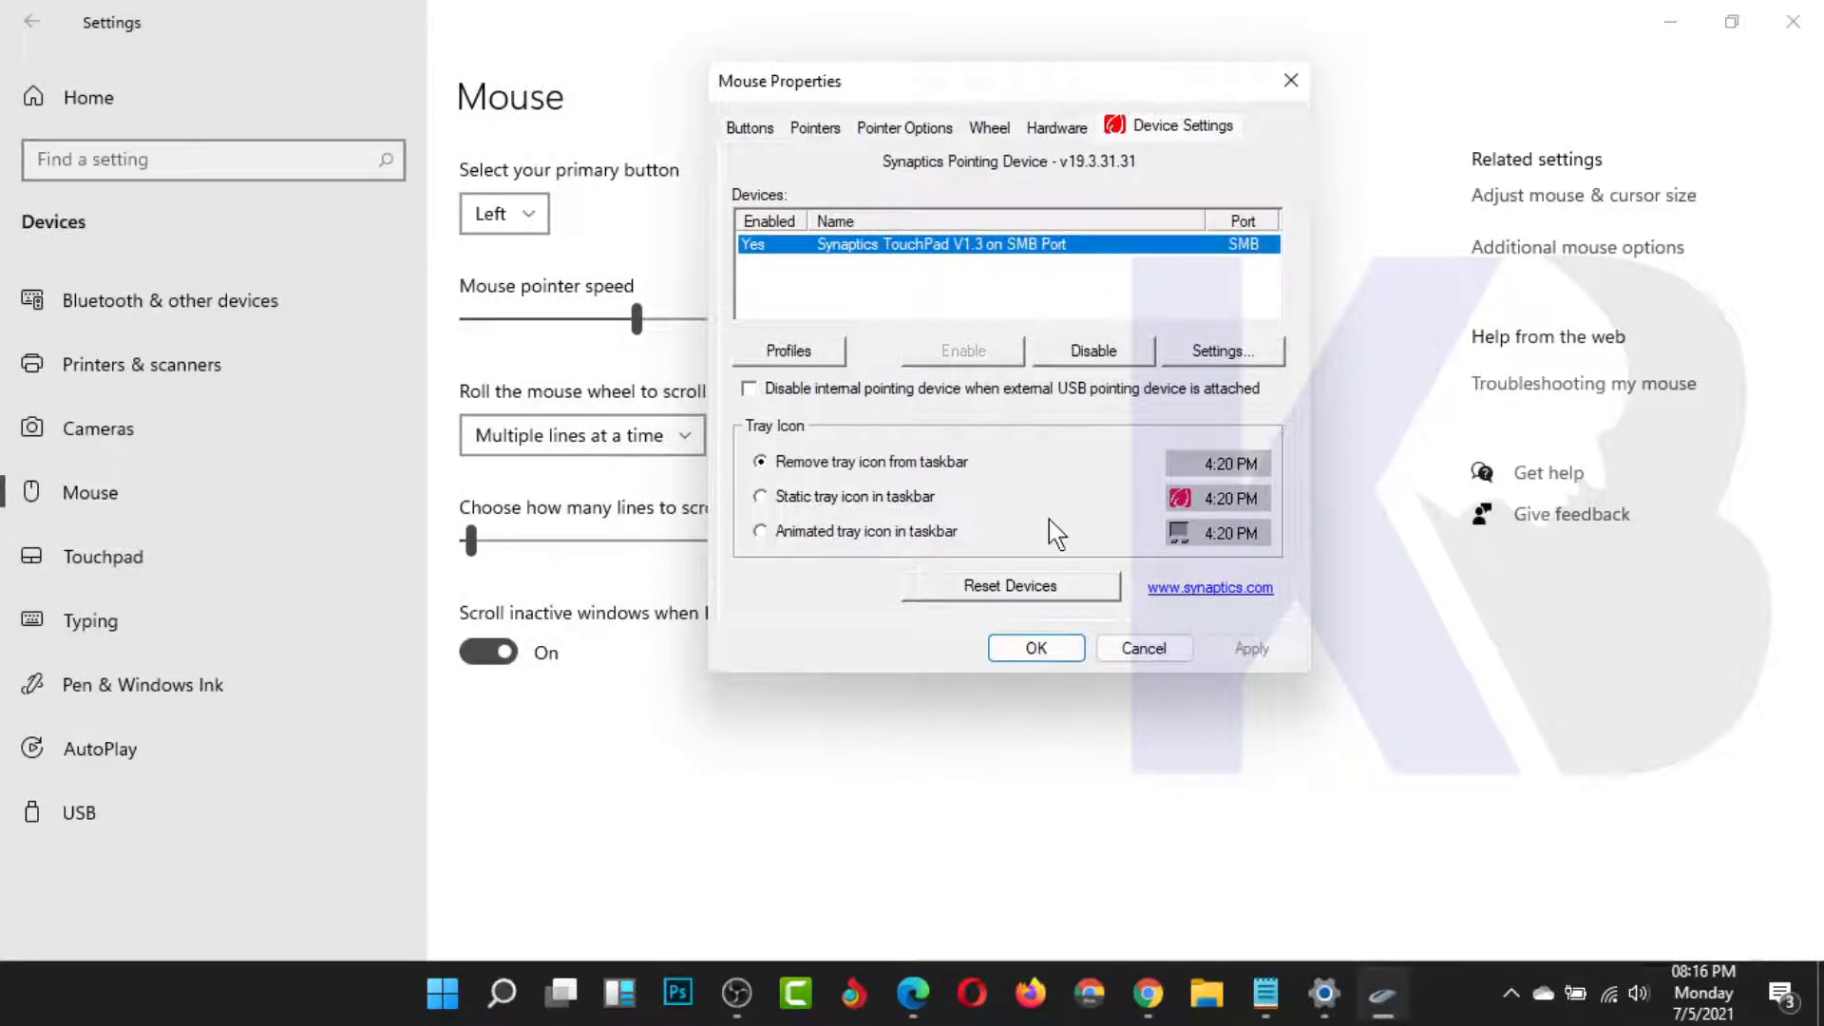
left_click(815, 129)
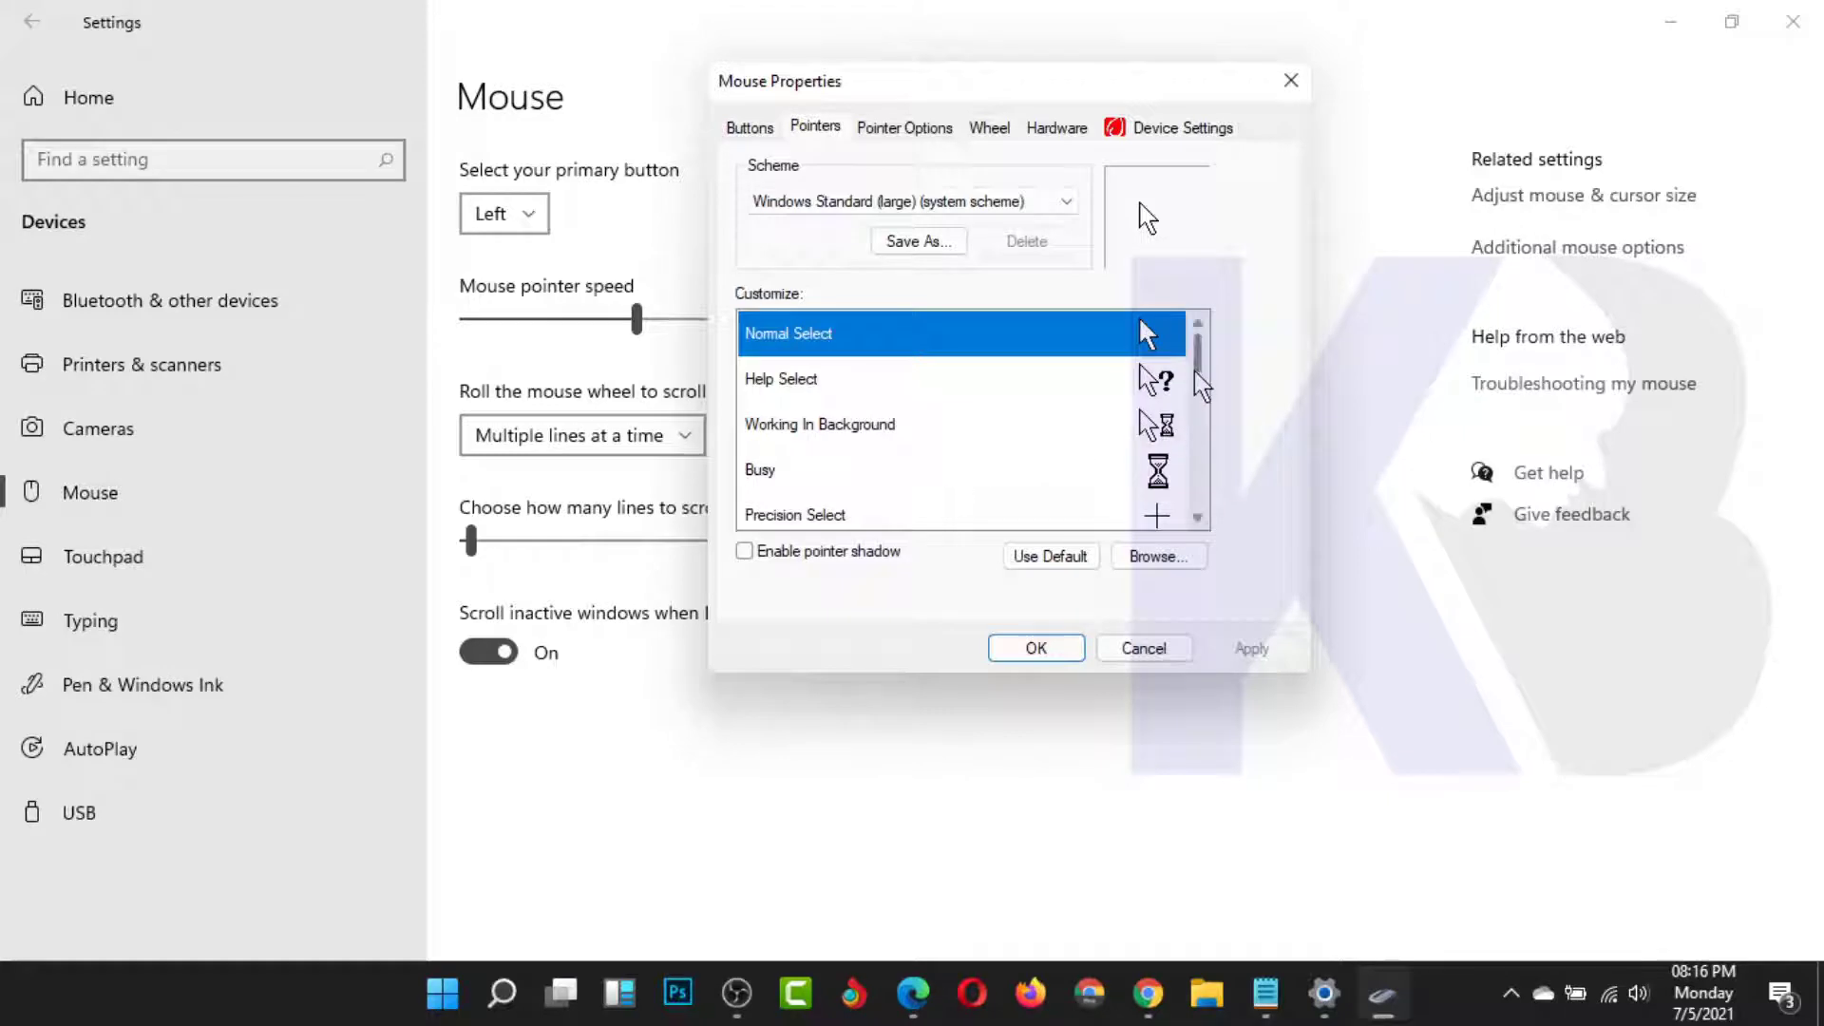
mouse_move(1197, 366)
left_mouse_down()
mouse_move(1198, 501)
mouse_move(1188, 396)
left_mouse_up()
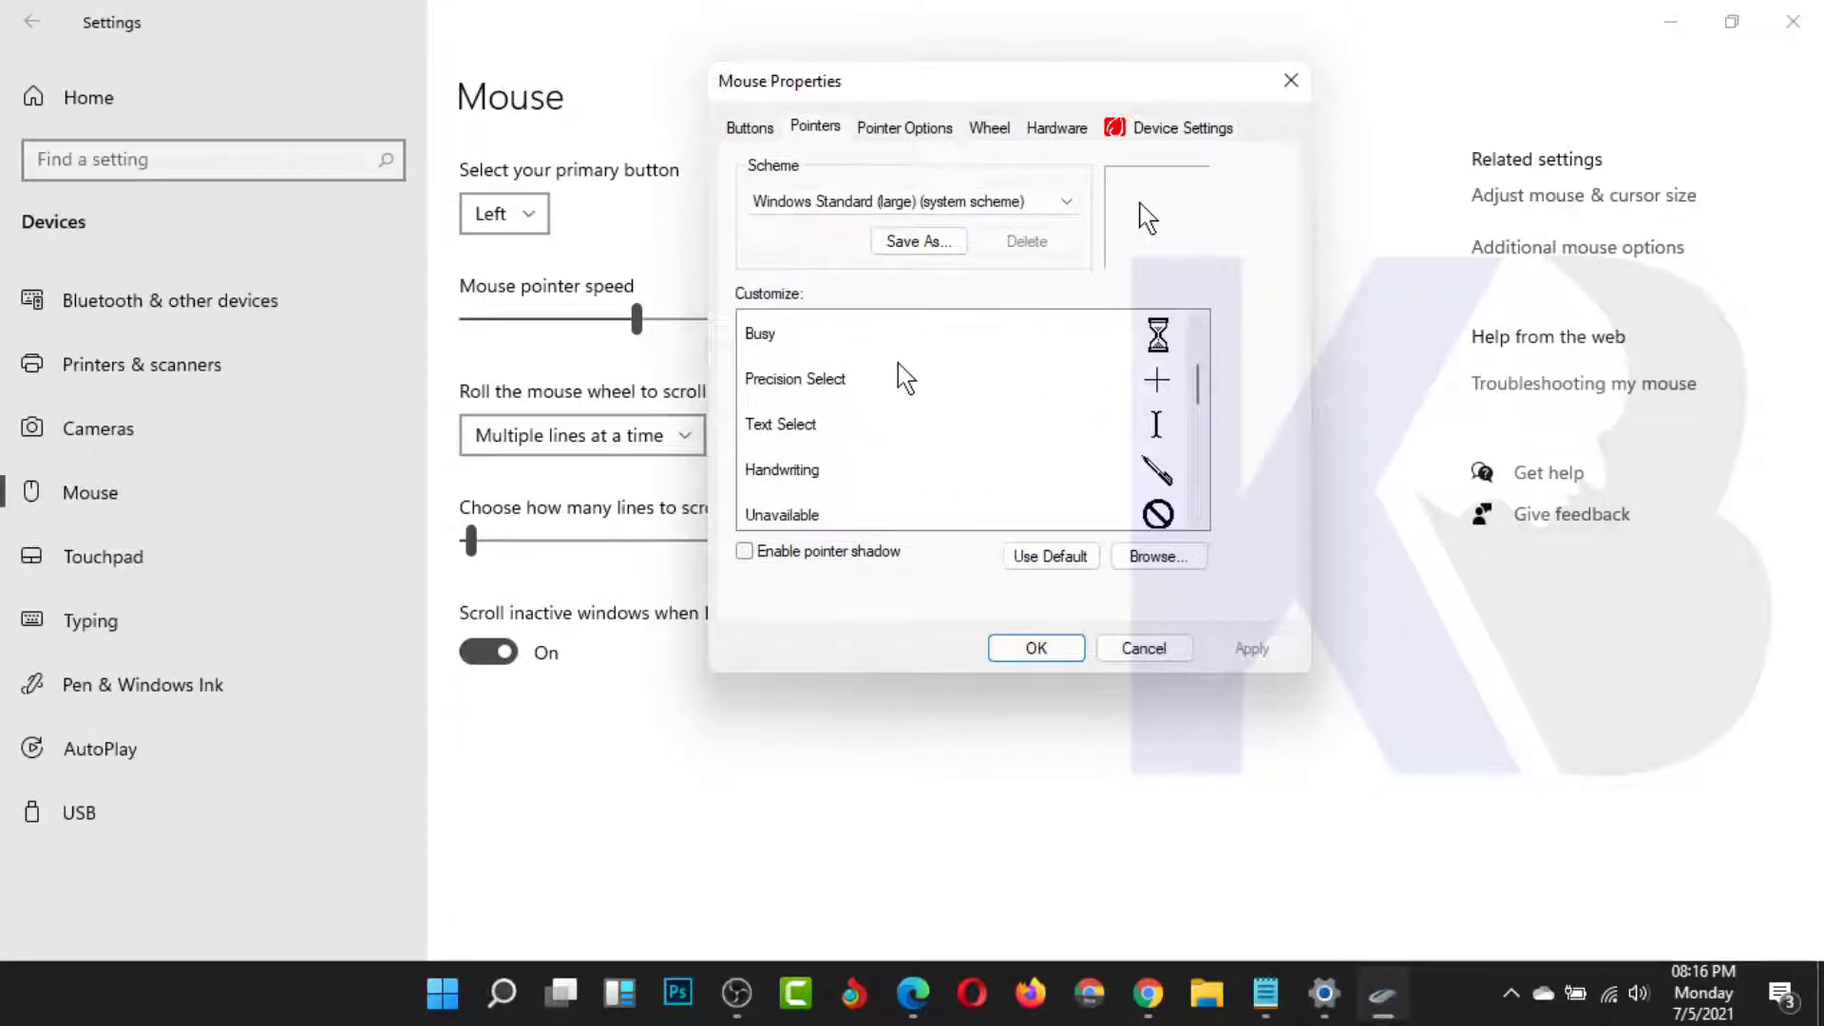
- Close Mouse Properties and Settings without applying changes, and refresh the desktop
left_click(1145, 649)
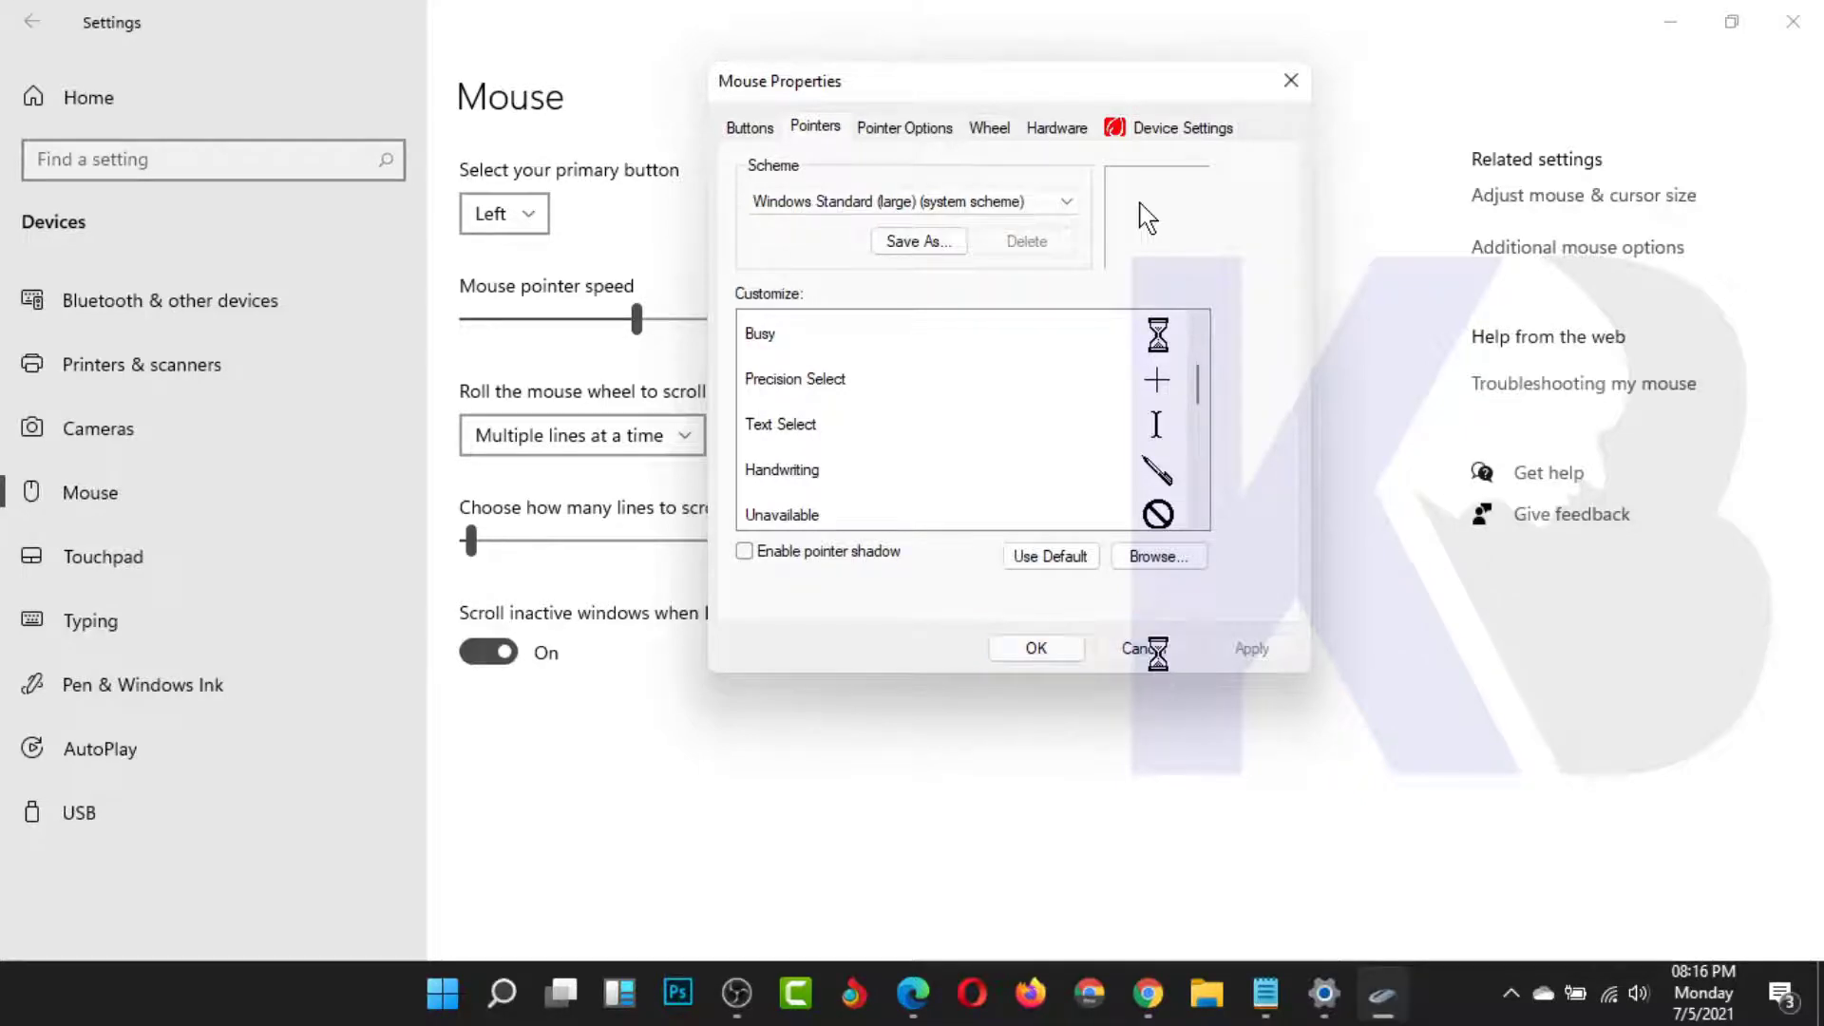
left_click(1790, 21)
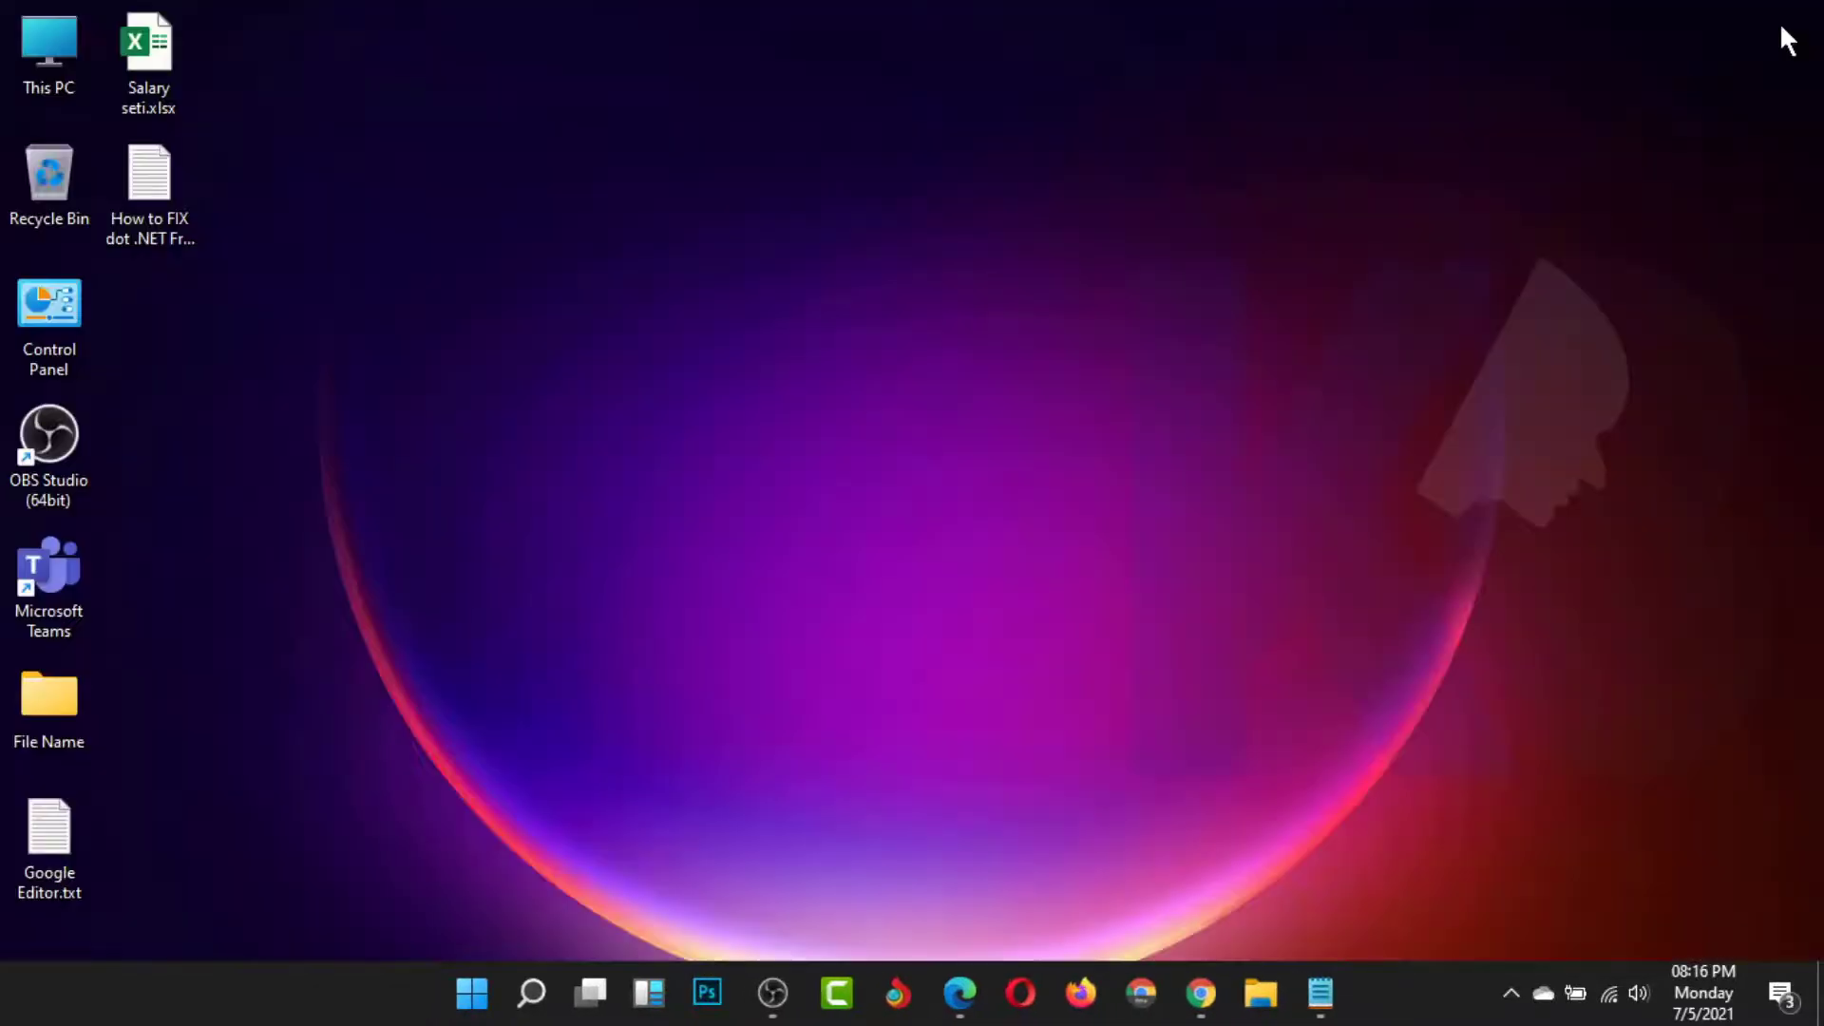
right_click(768, 181)
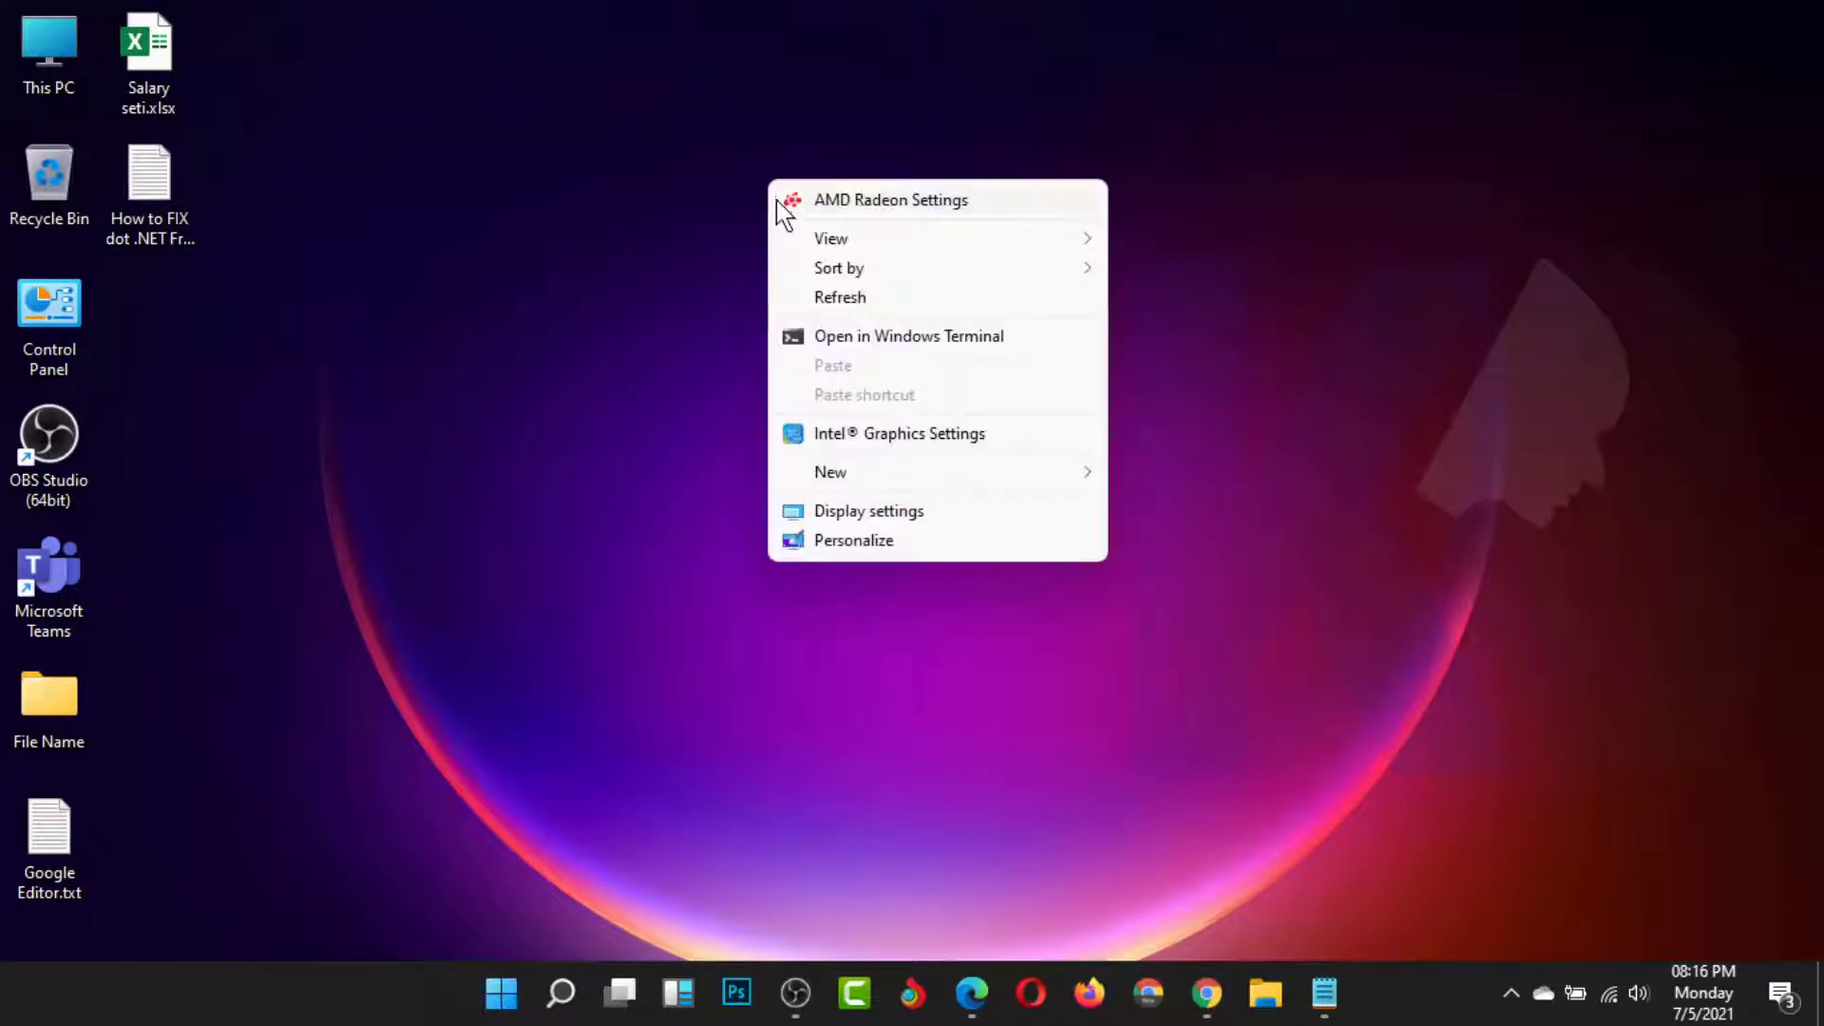
left_click(848, 297)
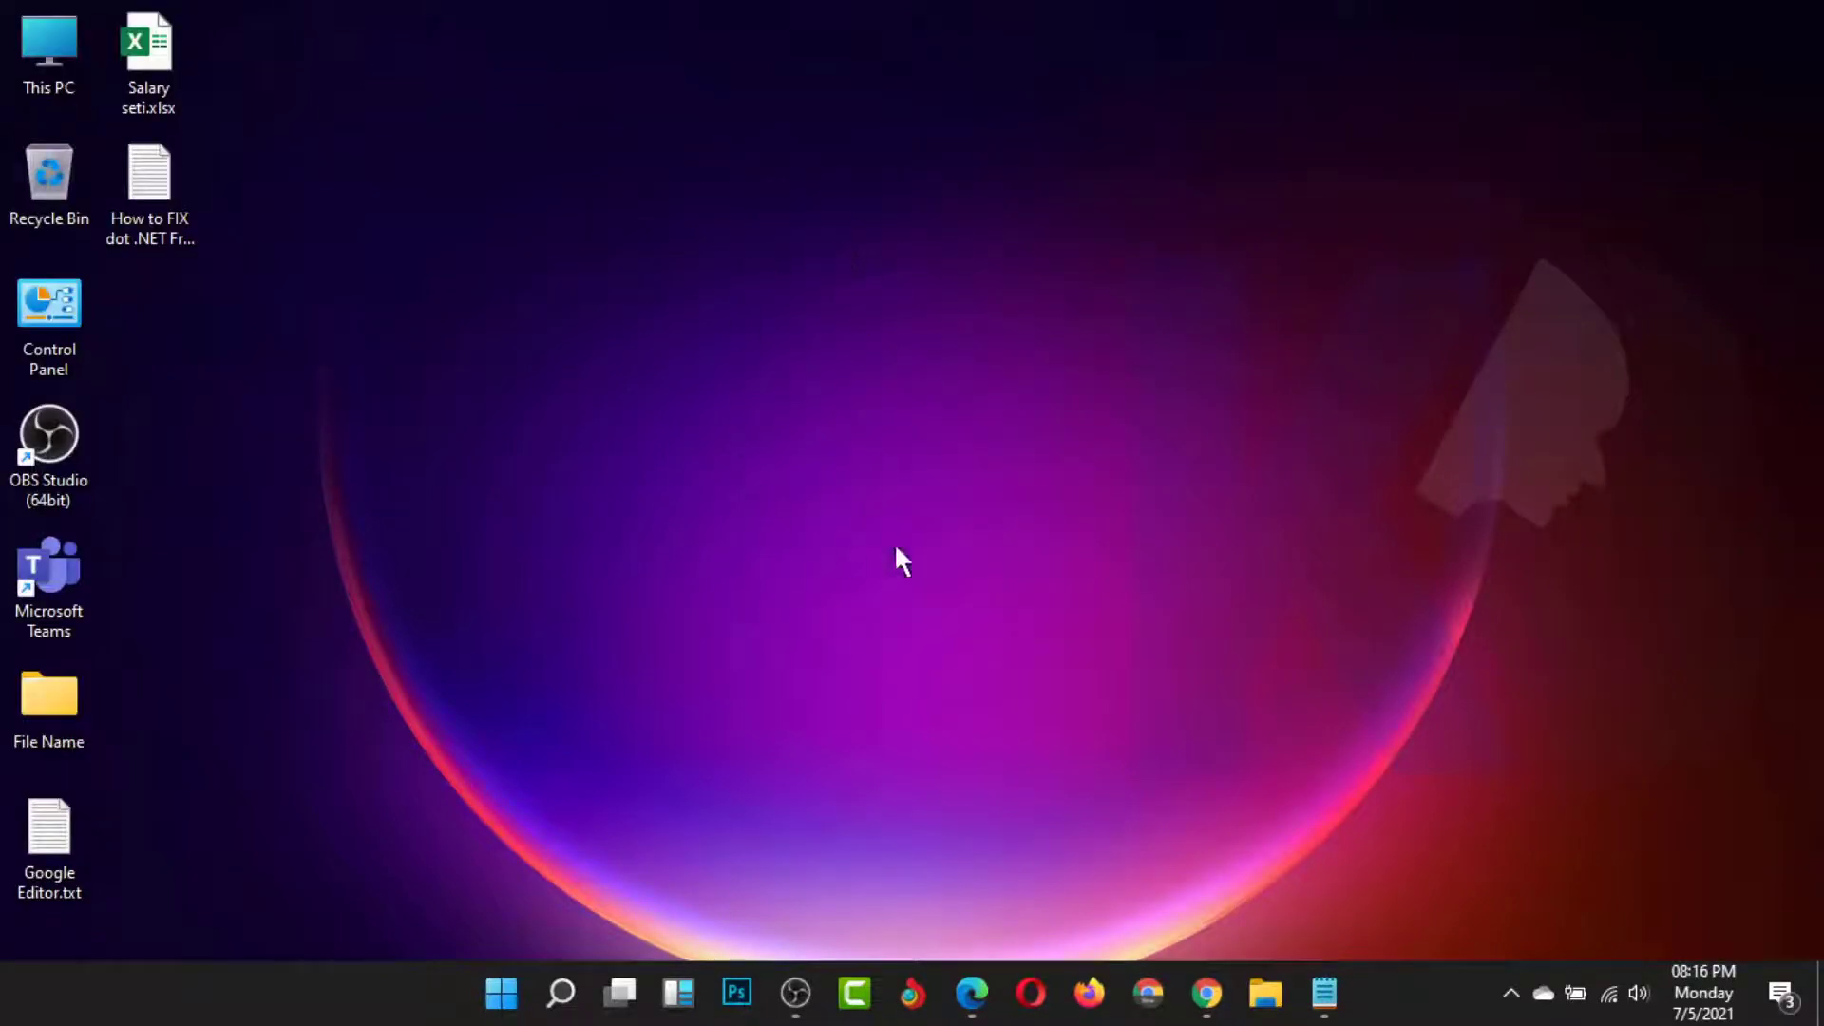
left_click(1326, 997)
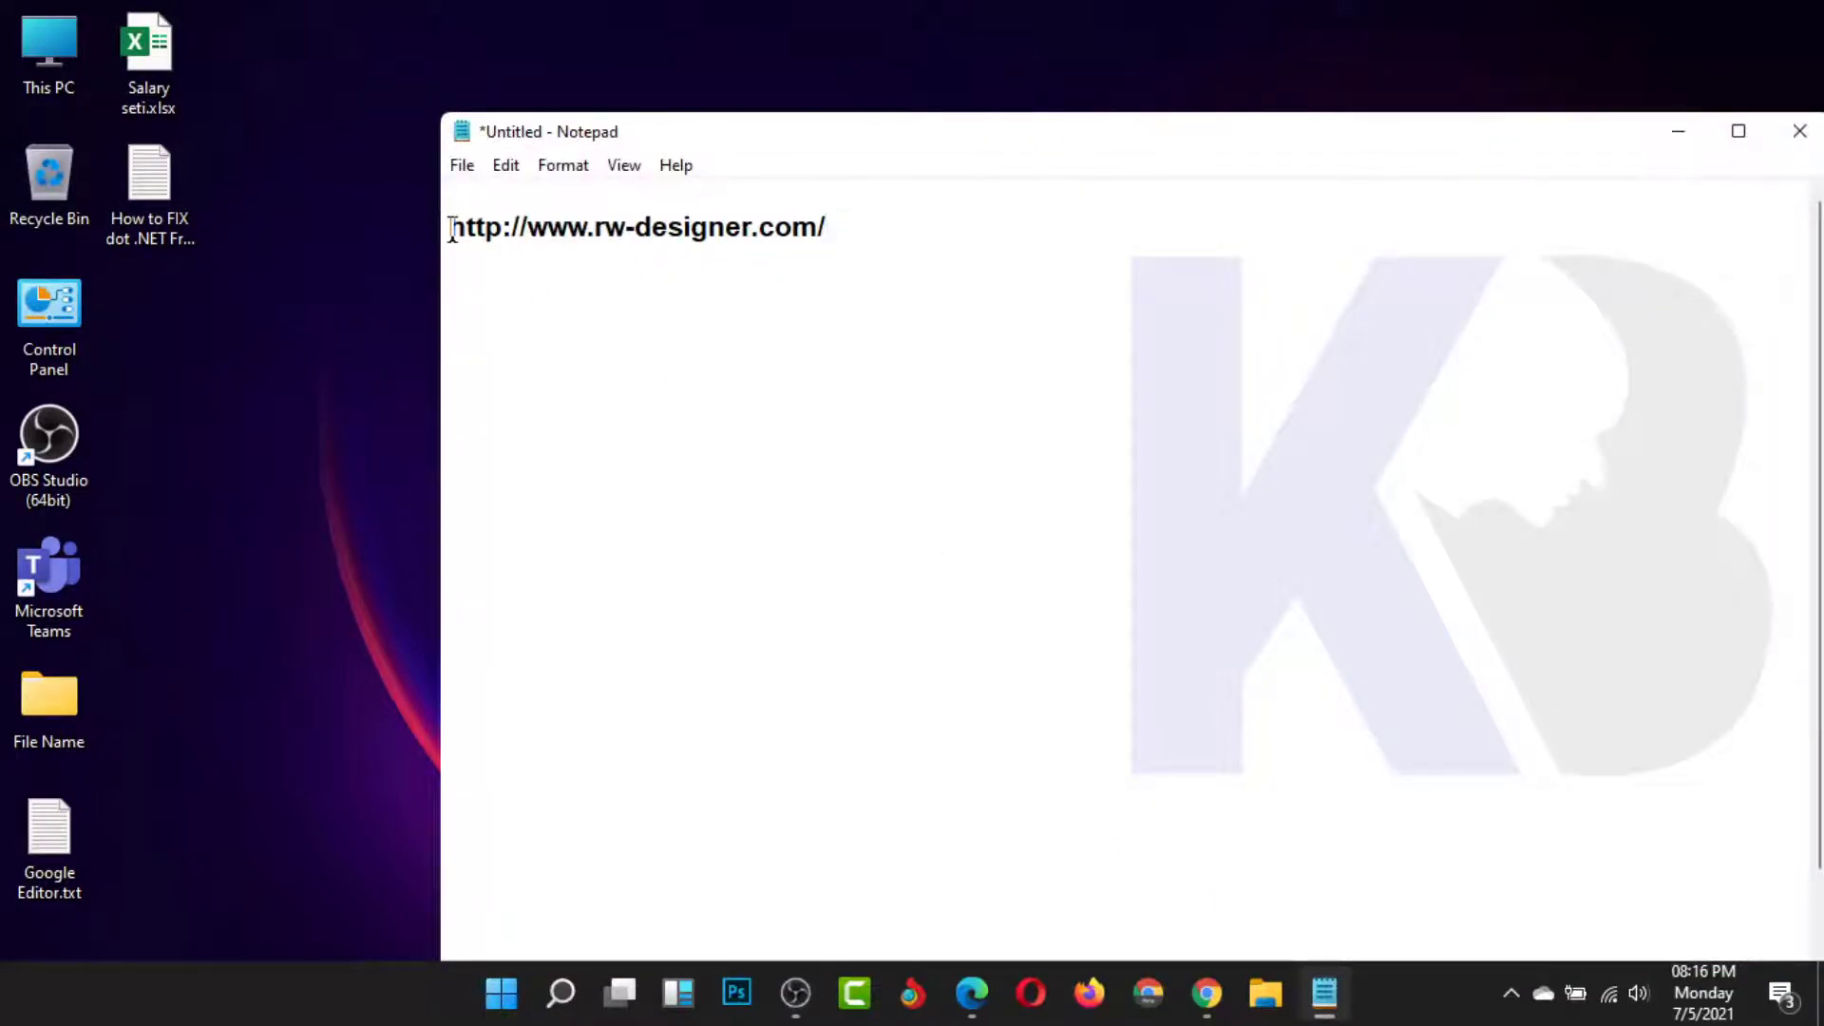
left_click_drag(452, 226, 871, 229)
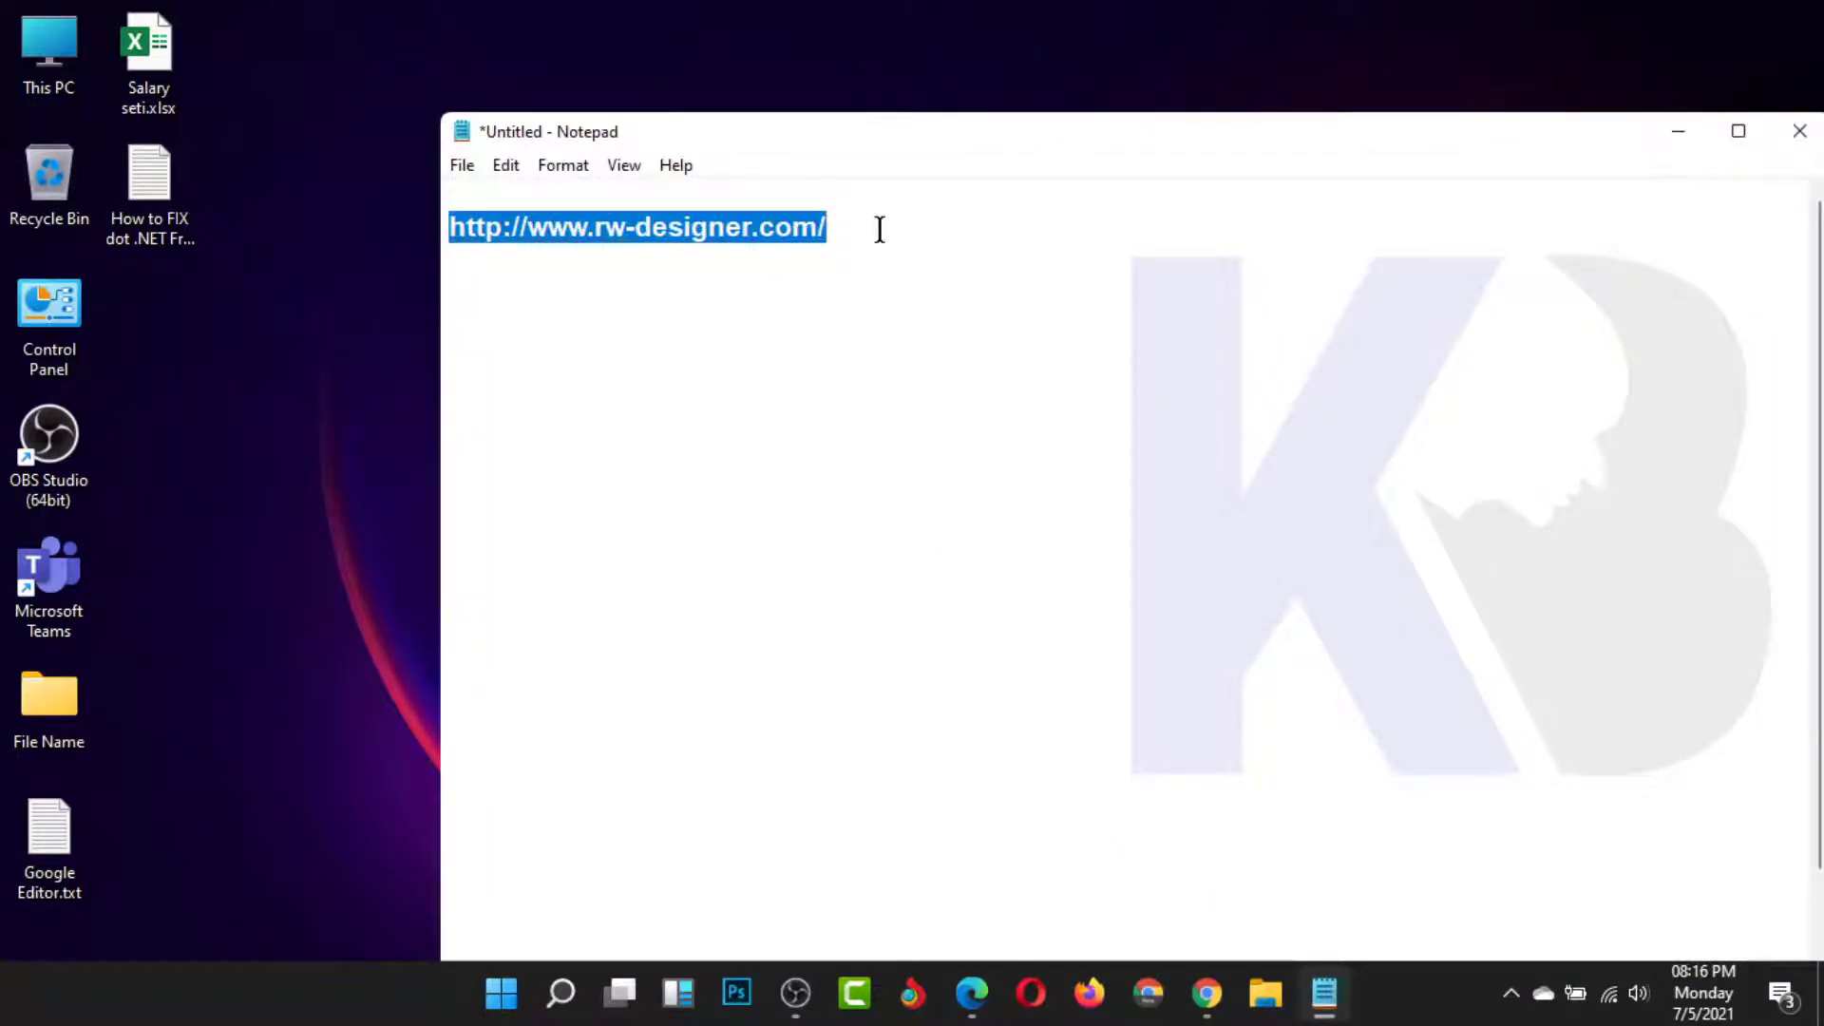
right_click(789, 229)
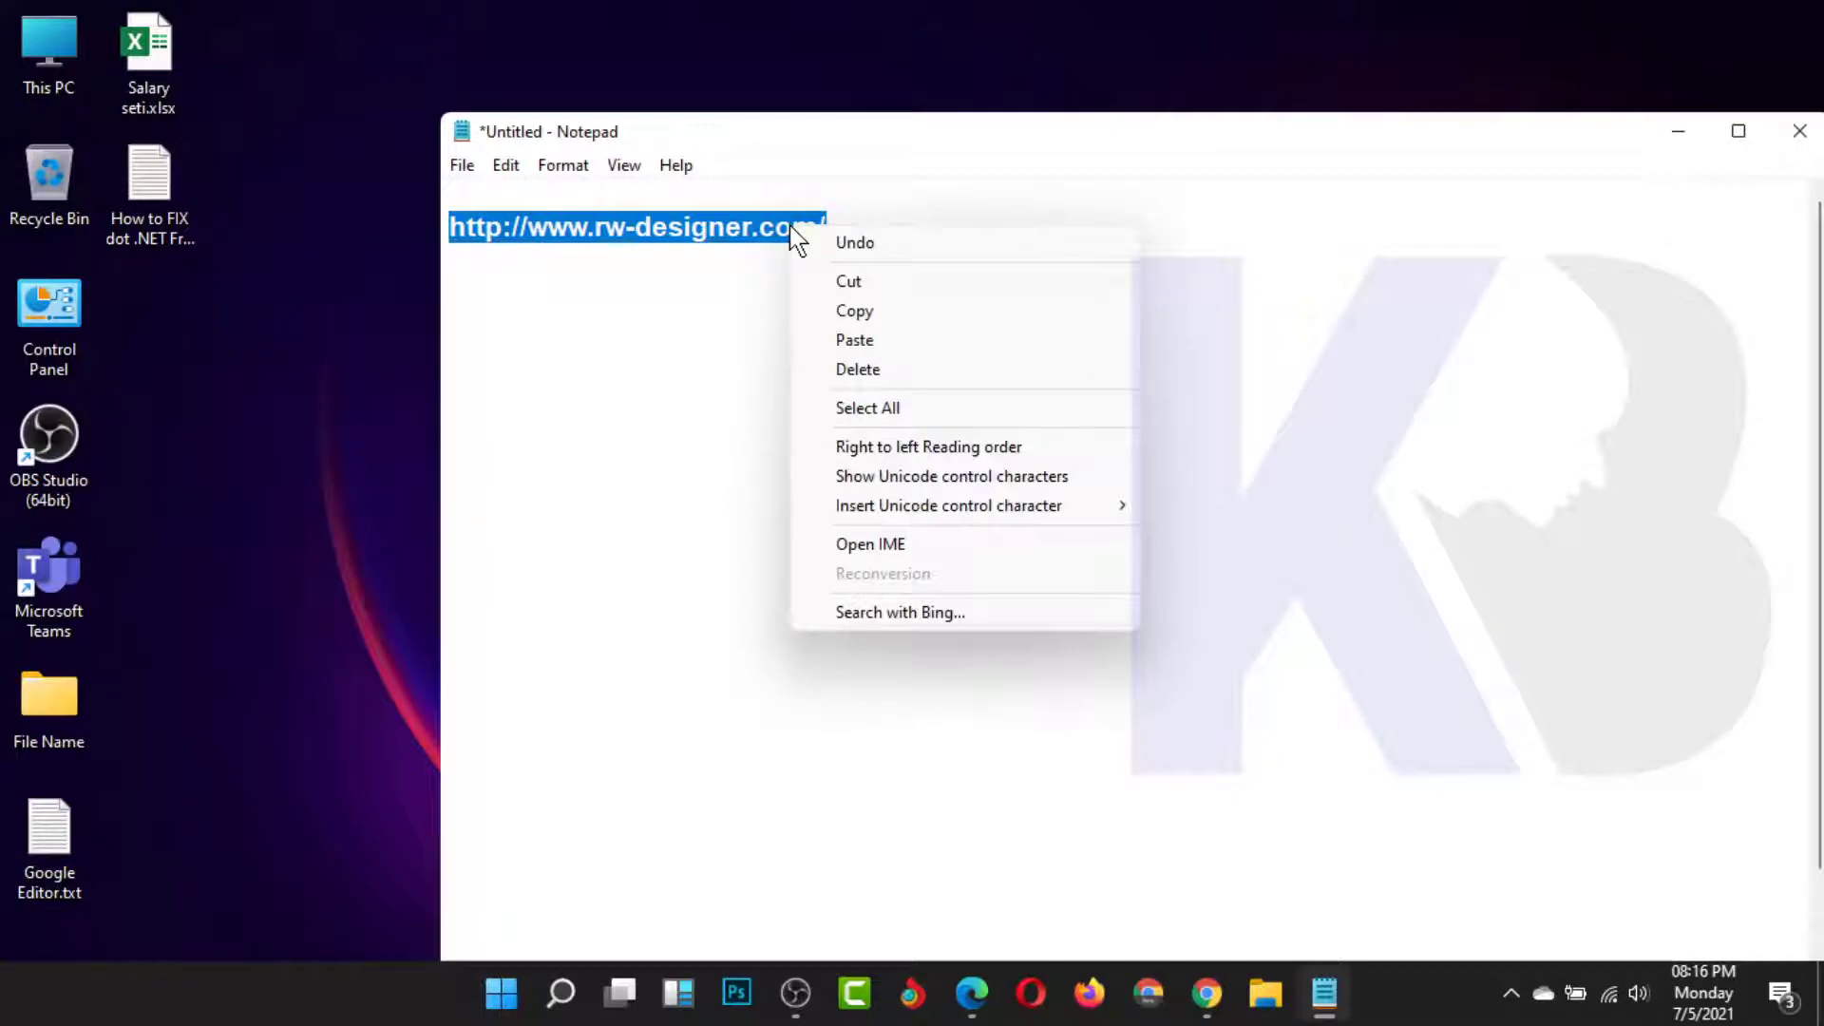
left_click(852, 314)
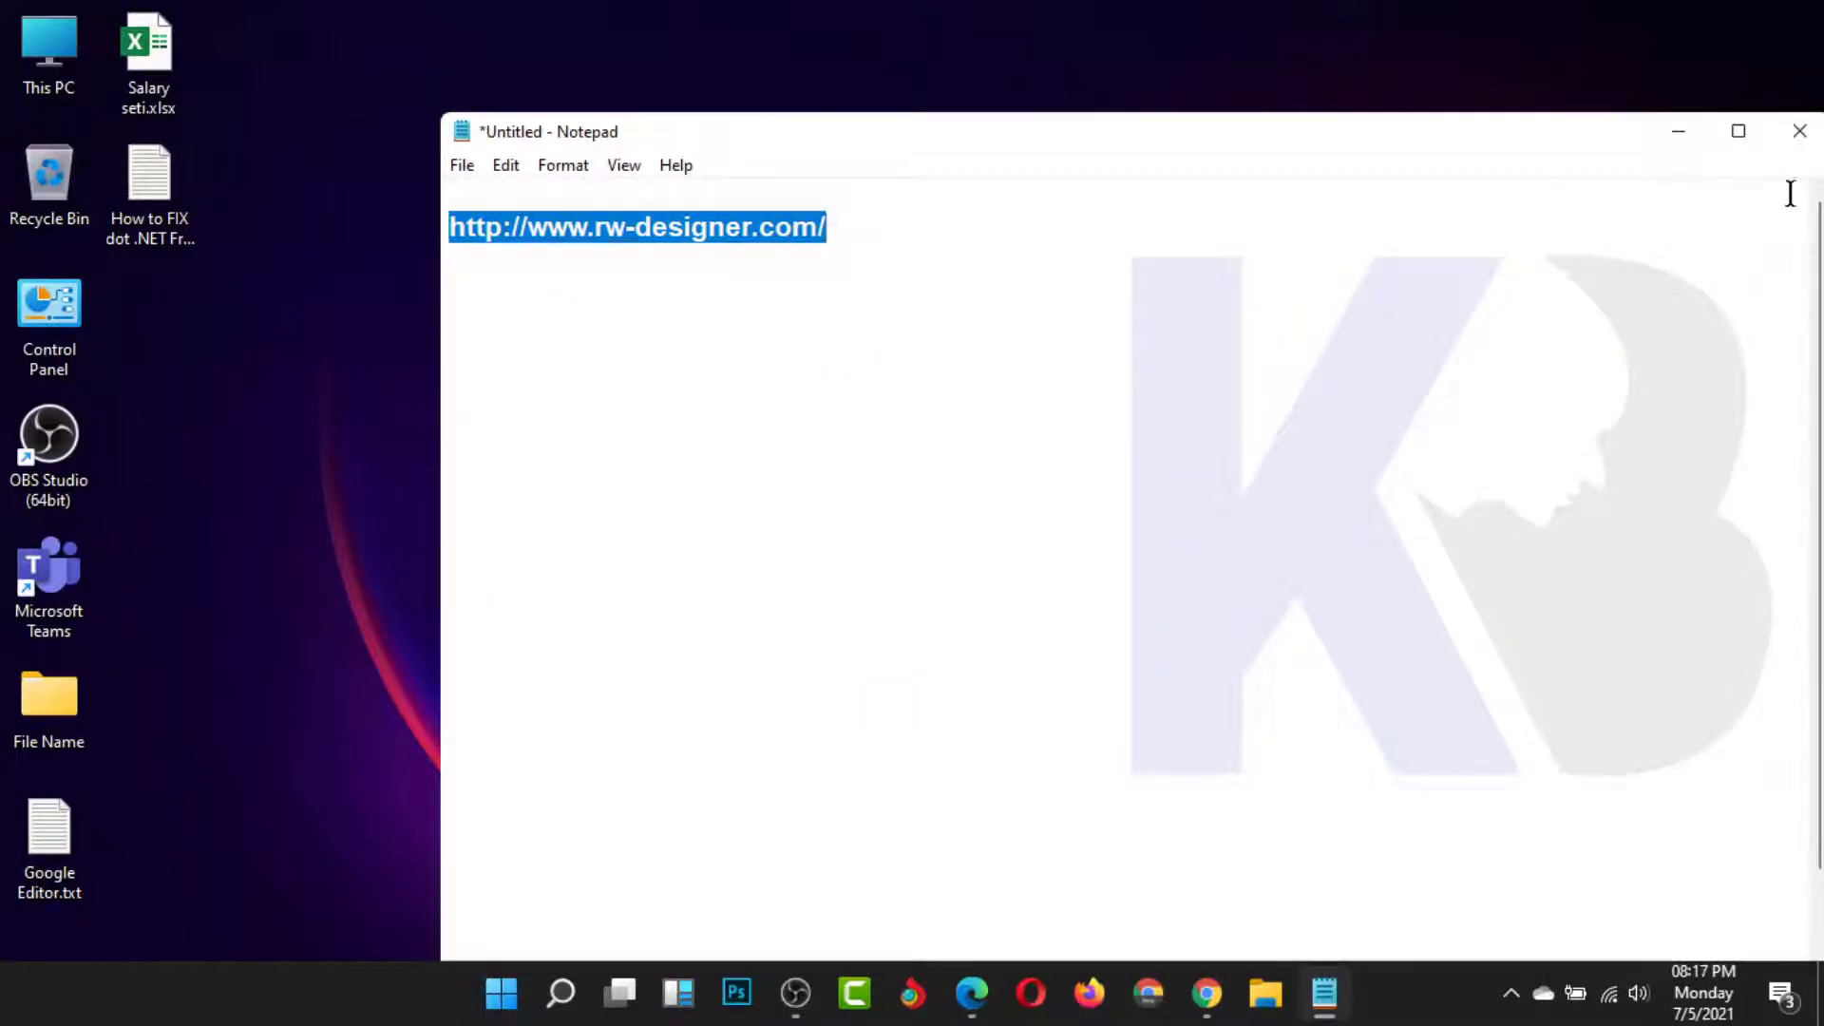
left_click(1681, 131)
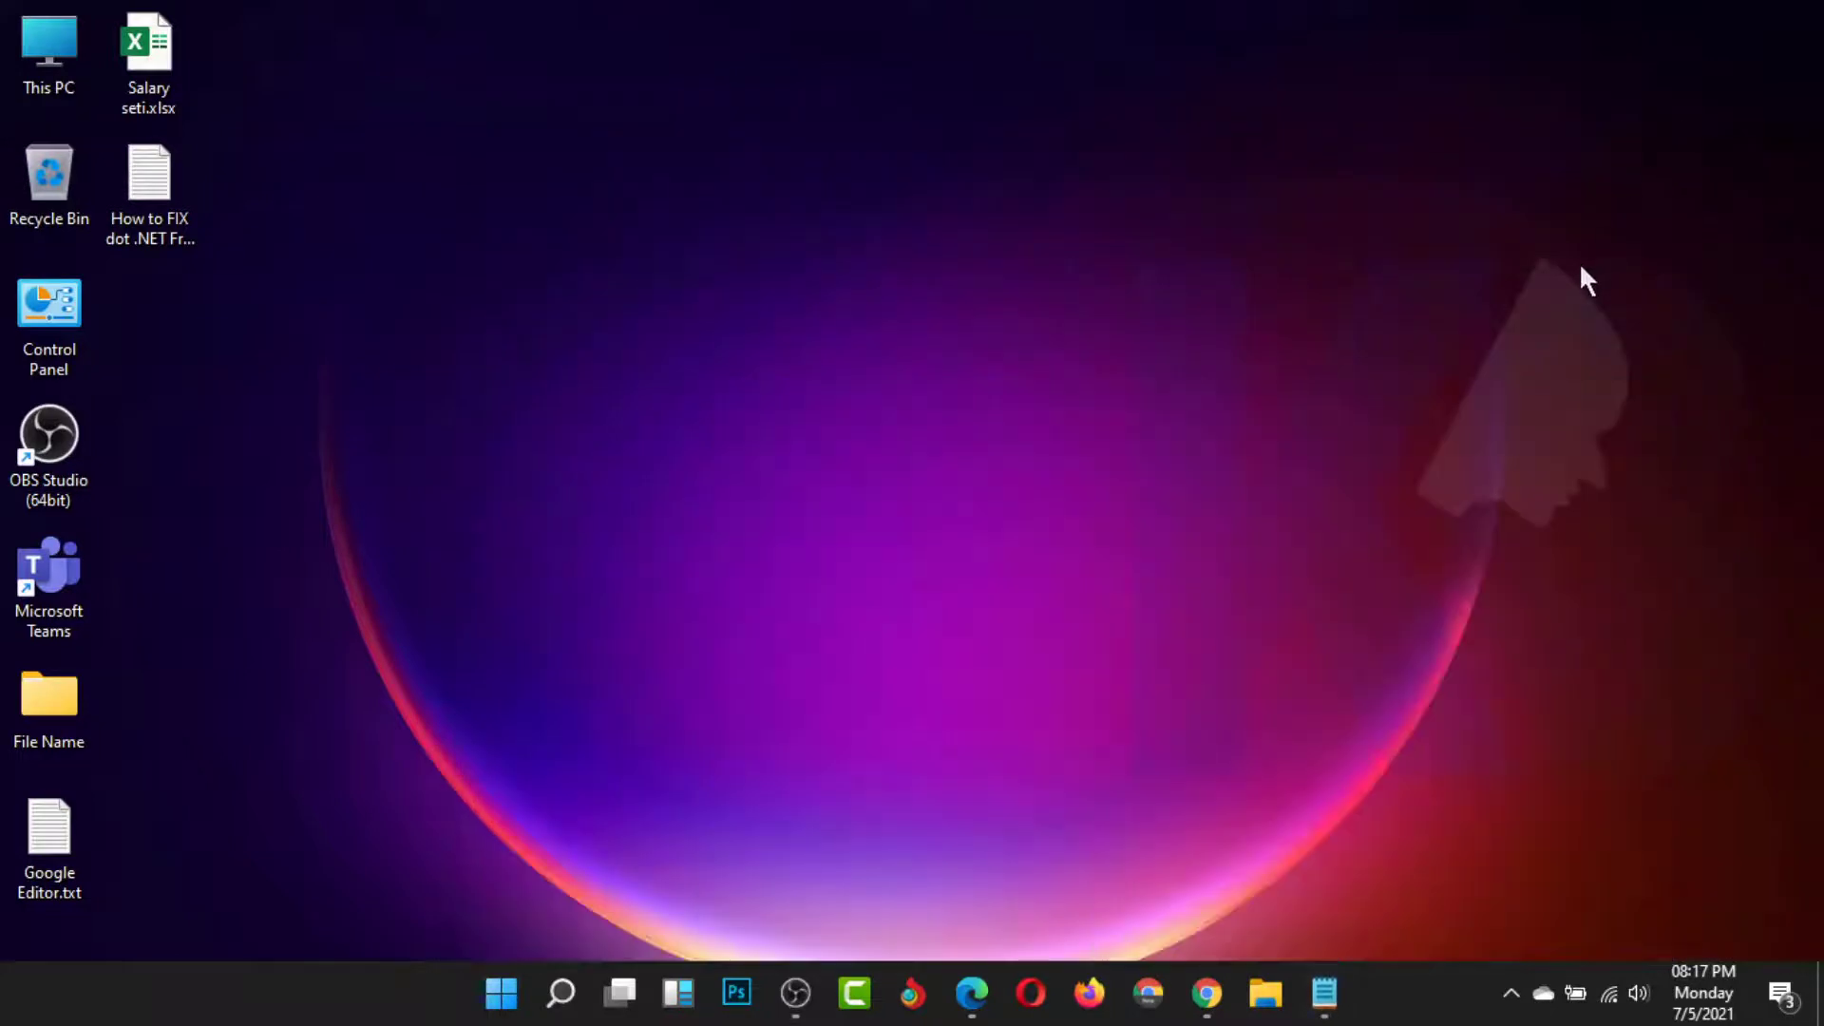
- Switch to Chrome, close the existing RealWorld Graphics tab and open the copied rw-designer.com address in a new tab
left_click(1208, 998)
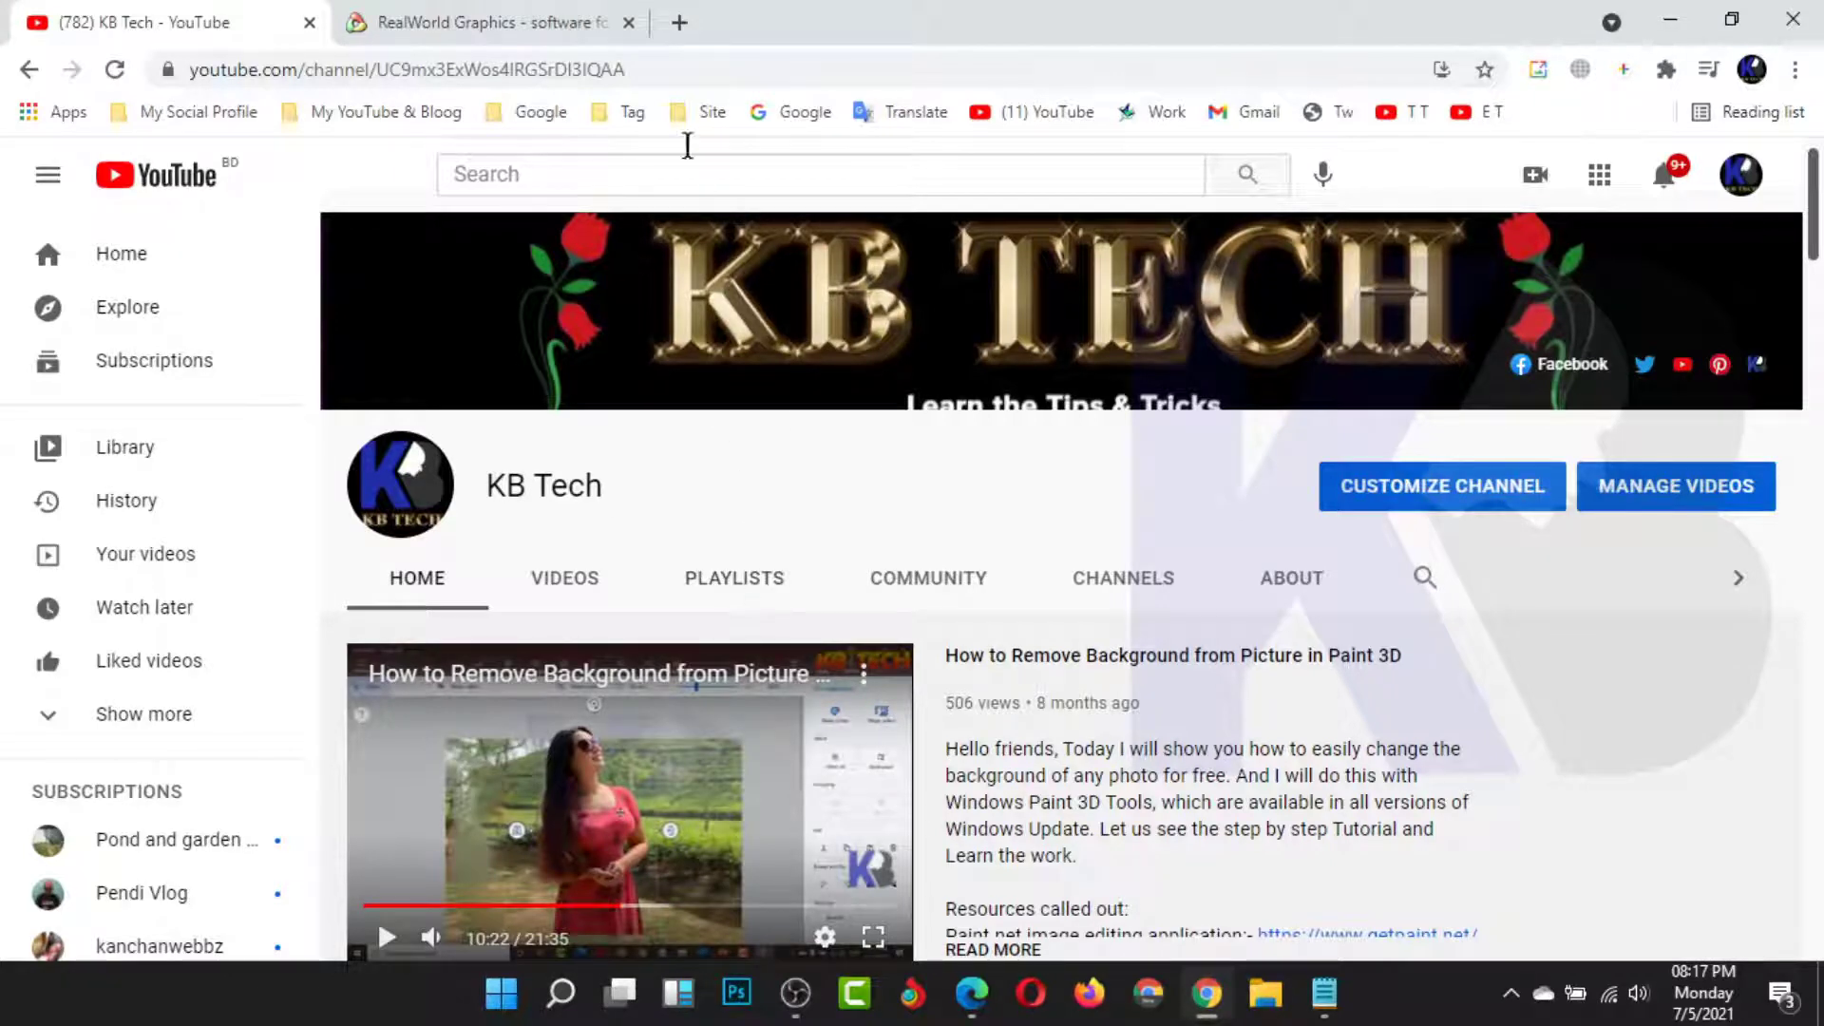
left_click(629, 22)
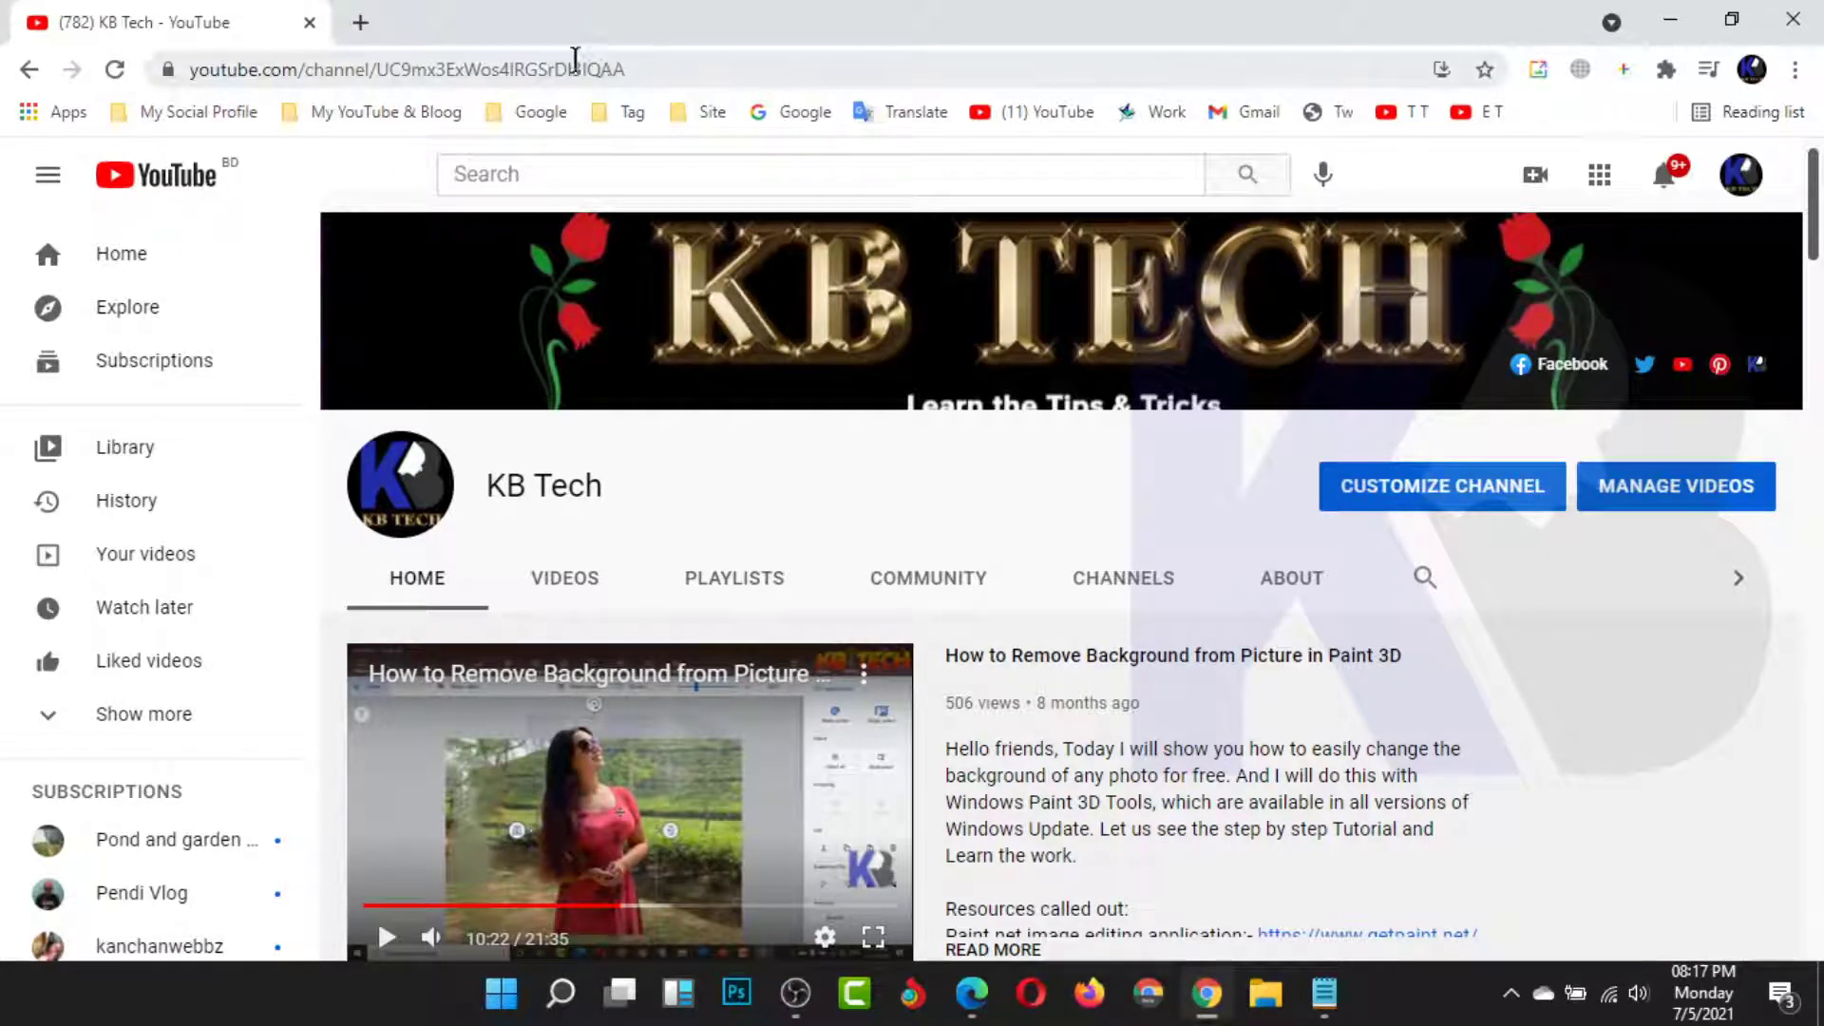
left_click(360, 22)
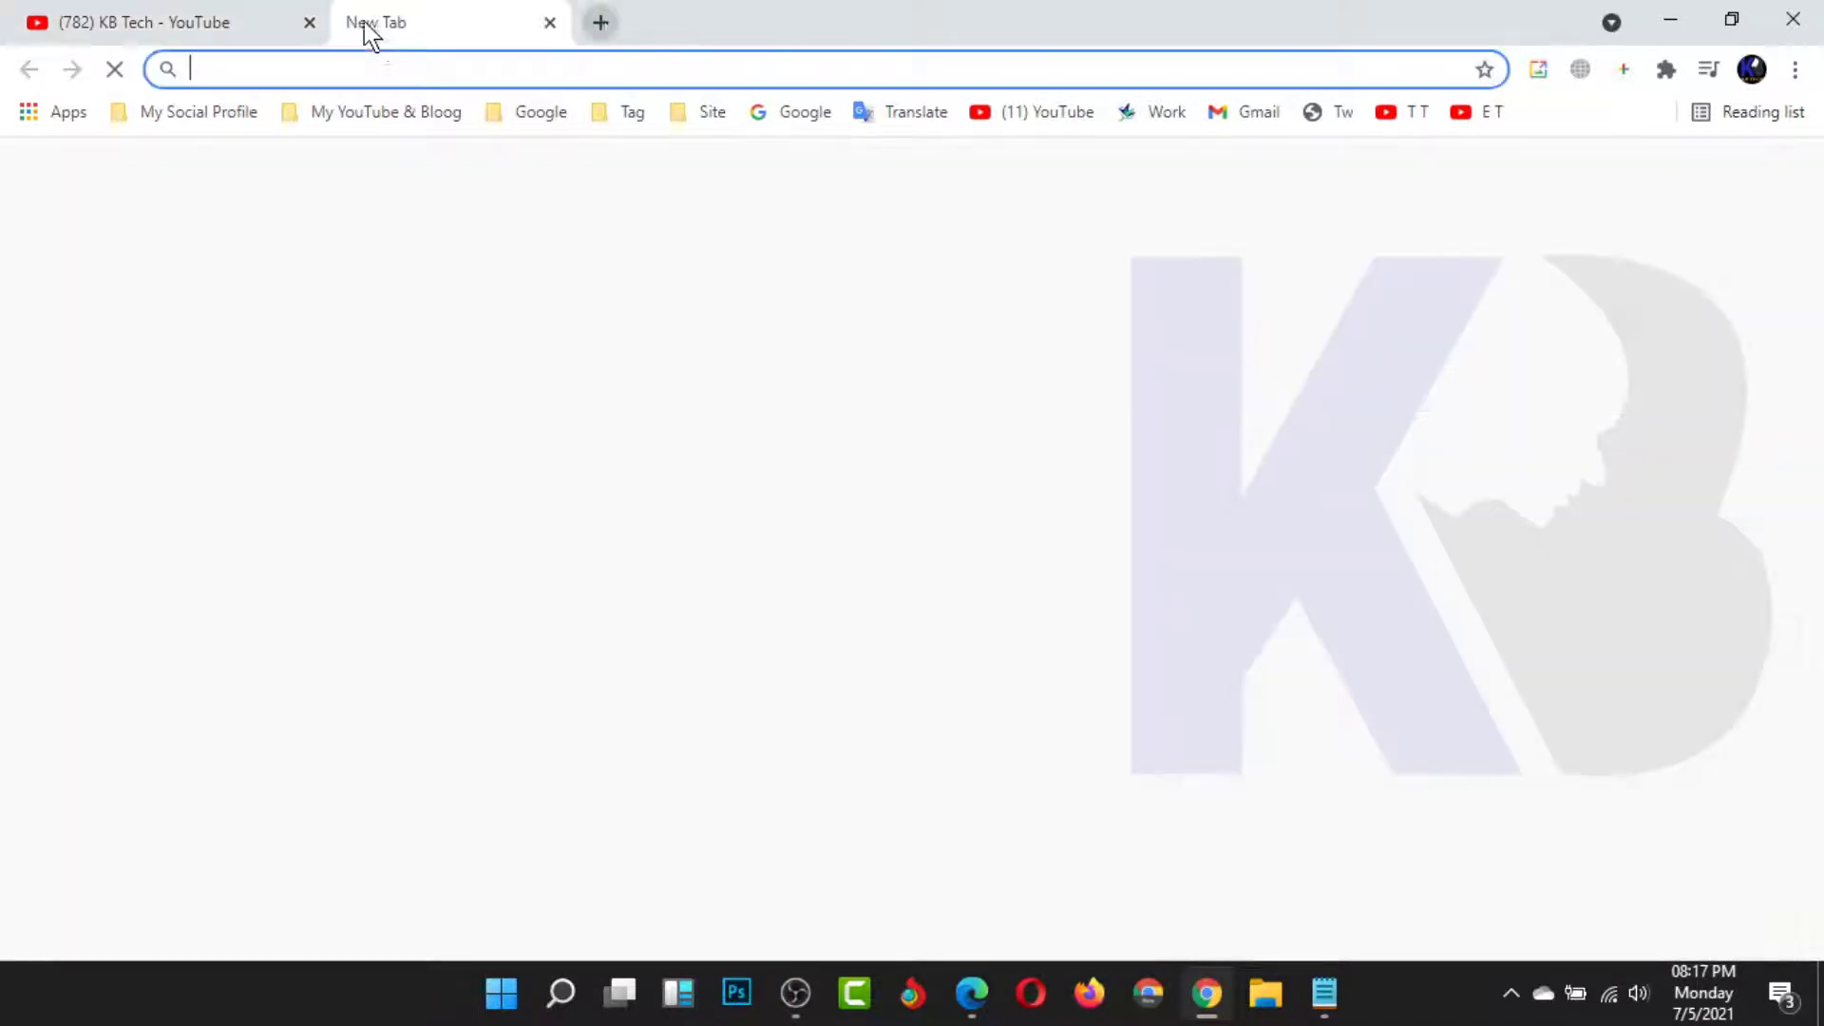
right_click(391, 69)
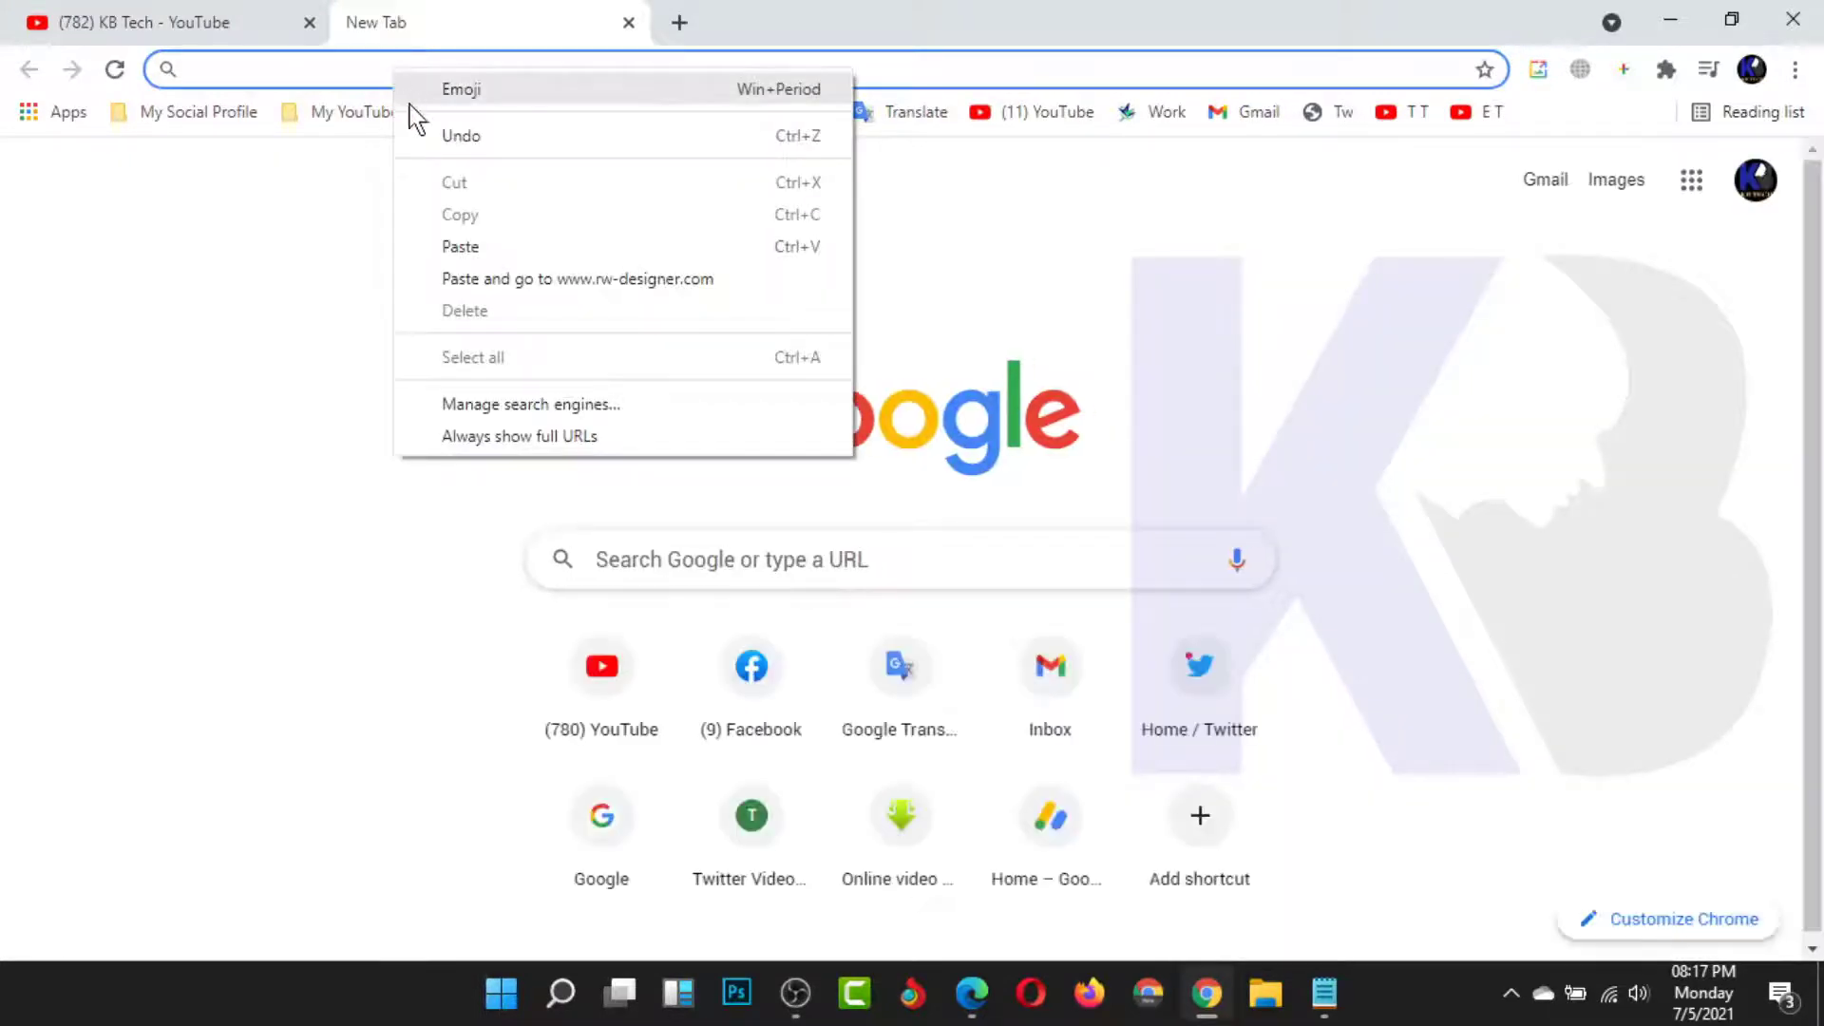
left_click(637, 279)
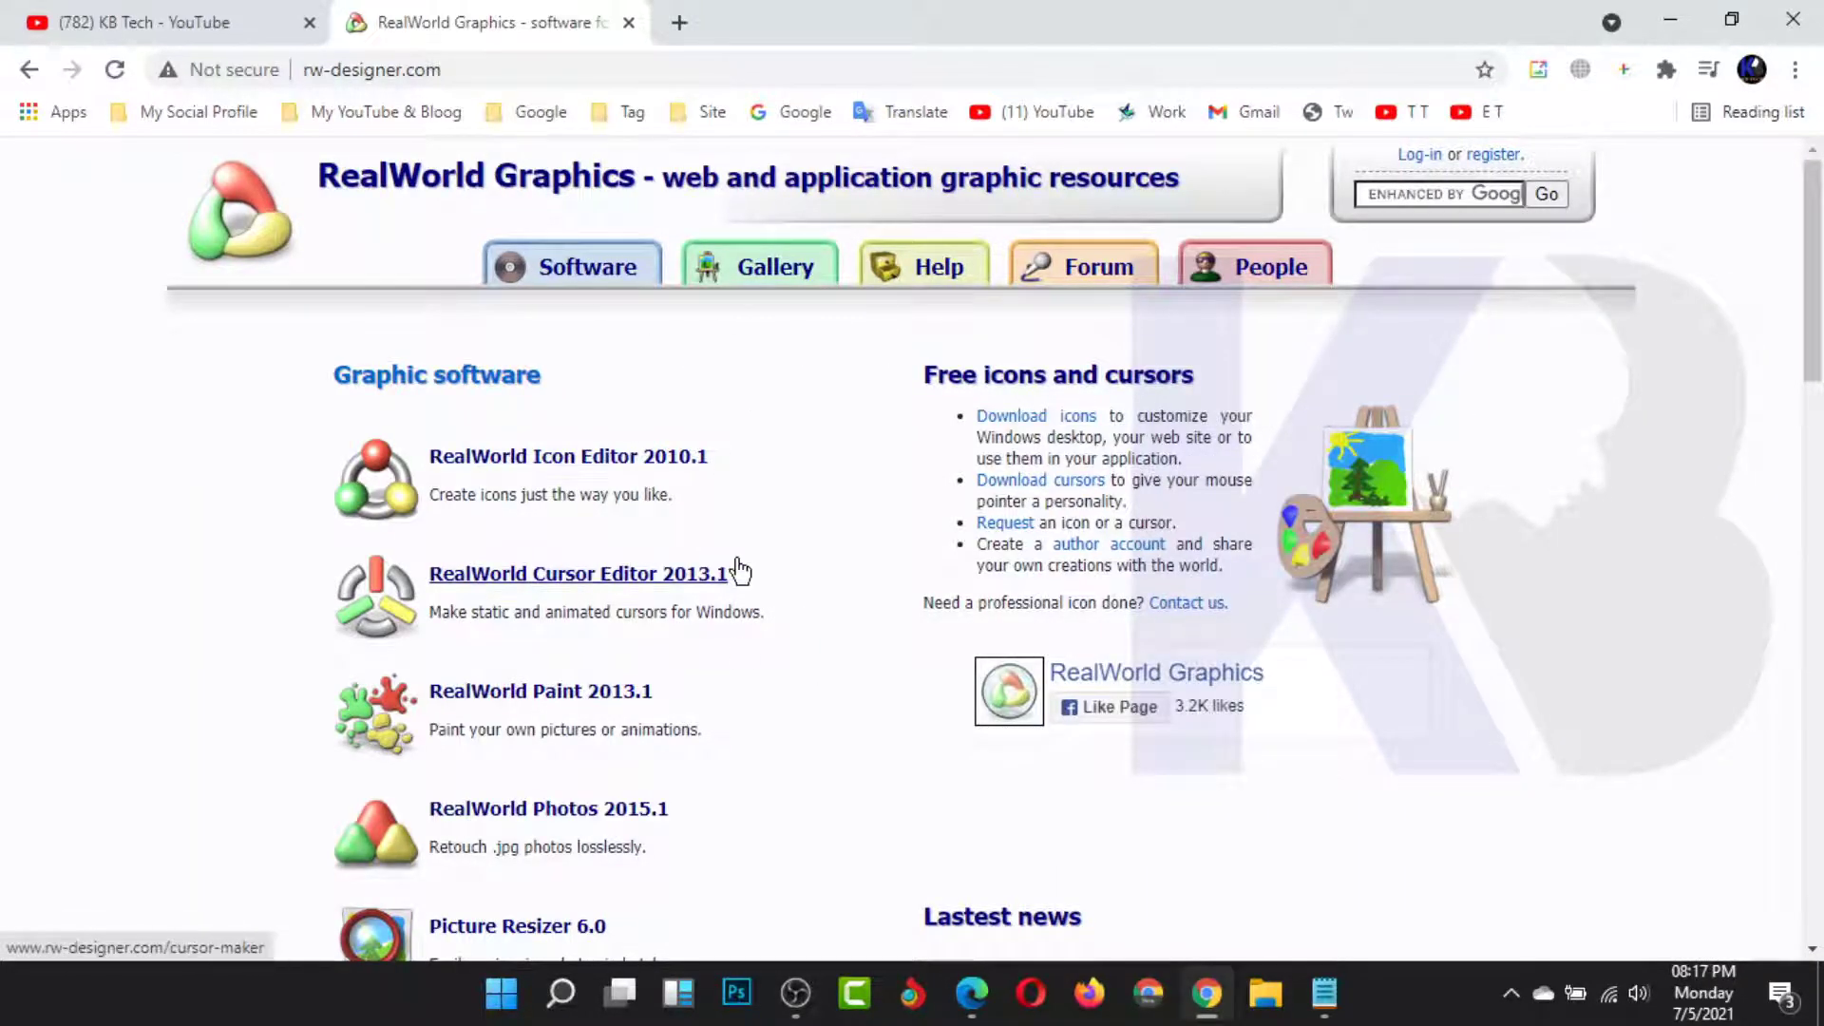
- Search the icon and cursor libraries in the site's gallery for "mouse pointer highlight"
left_click(777, 275)
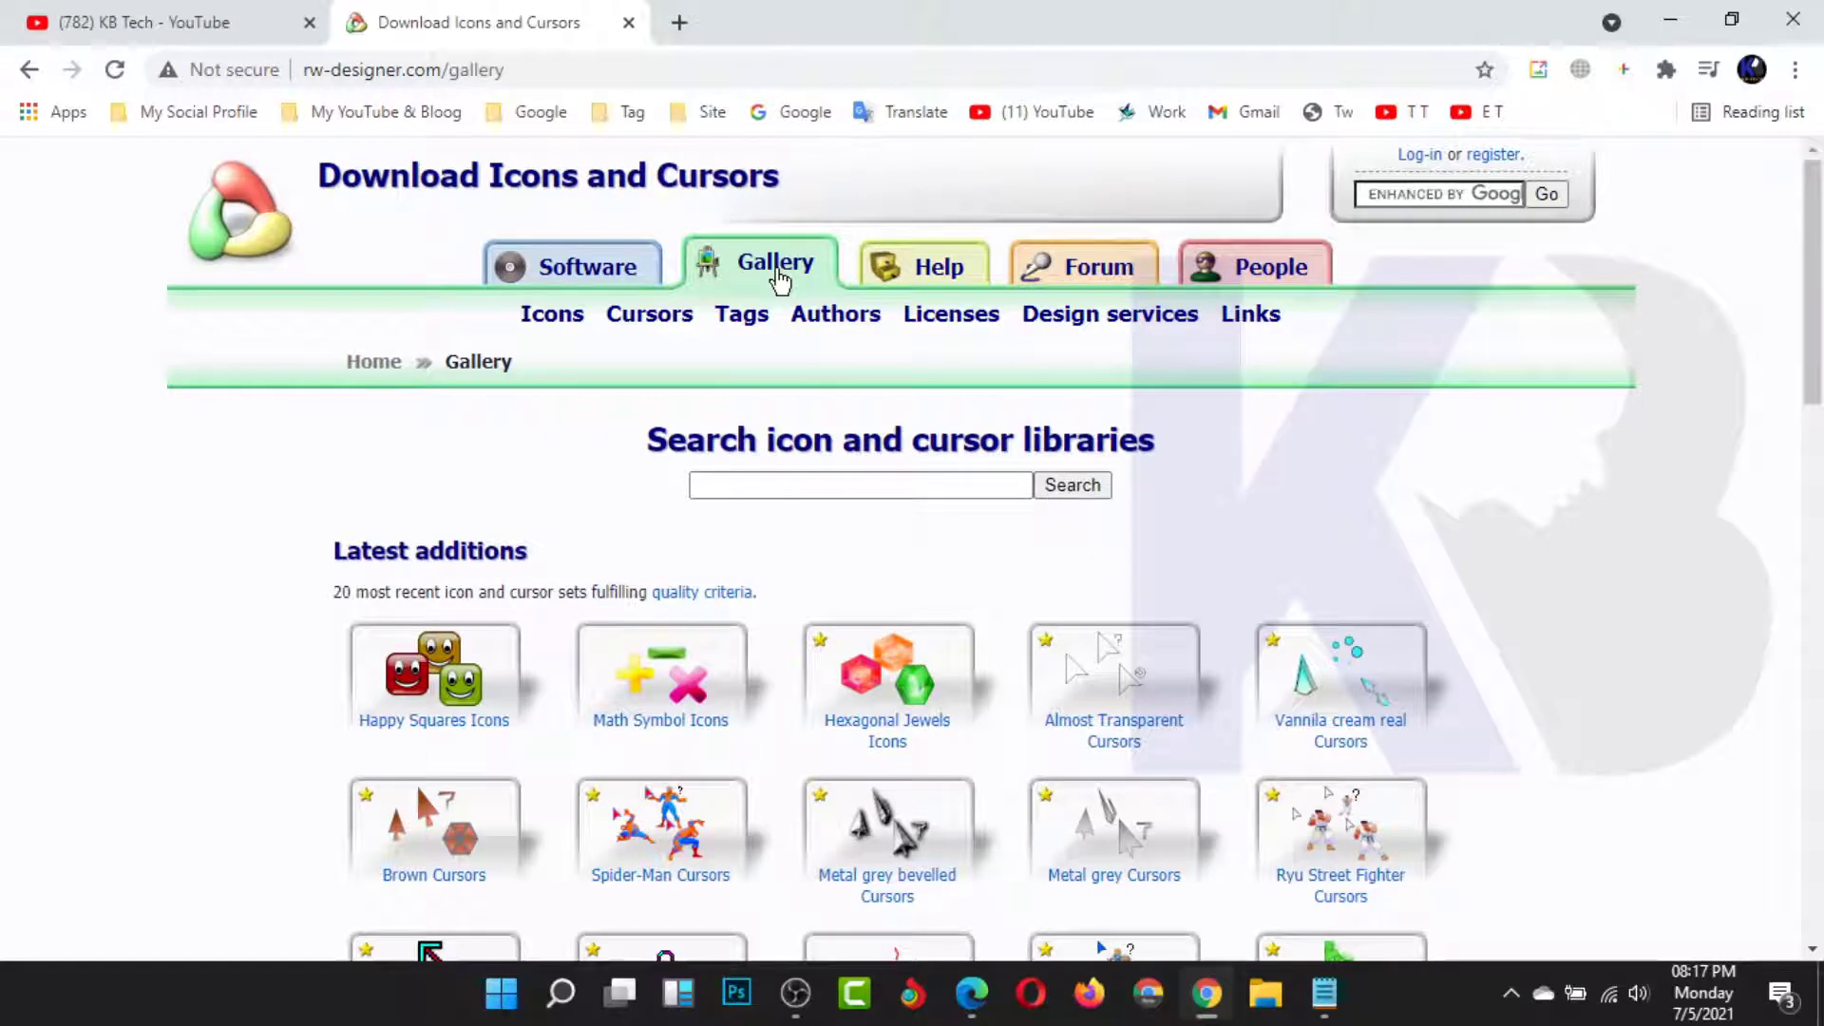
left_click(821, 482)
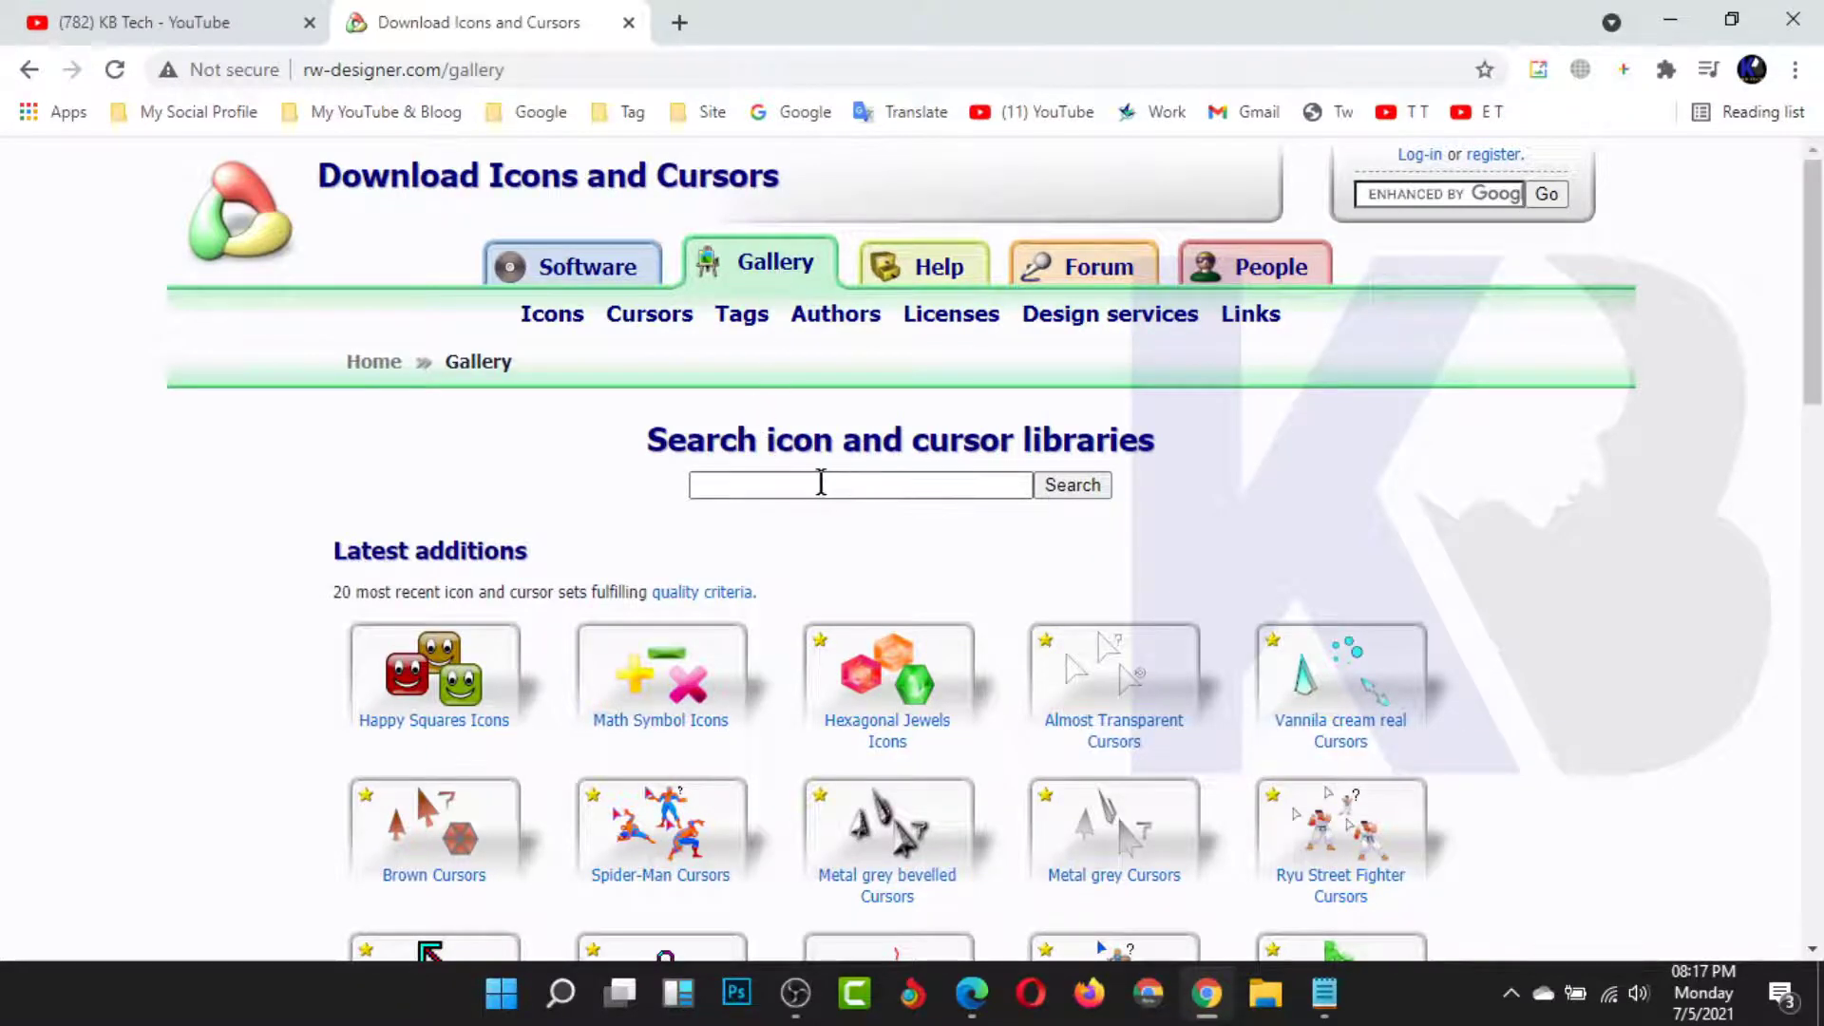
left_click(834, 479)
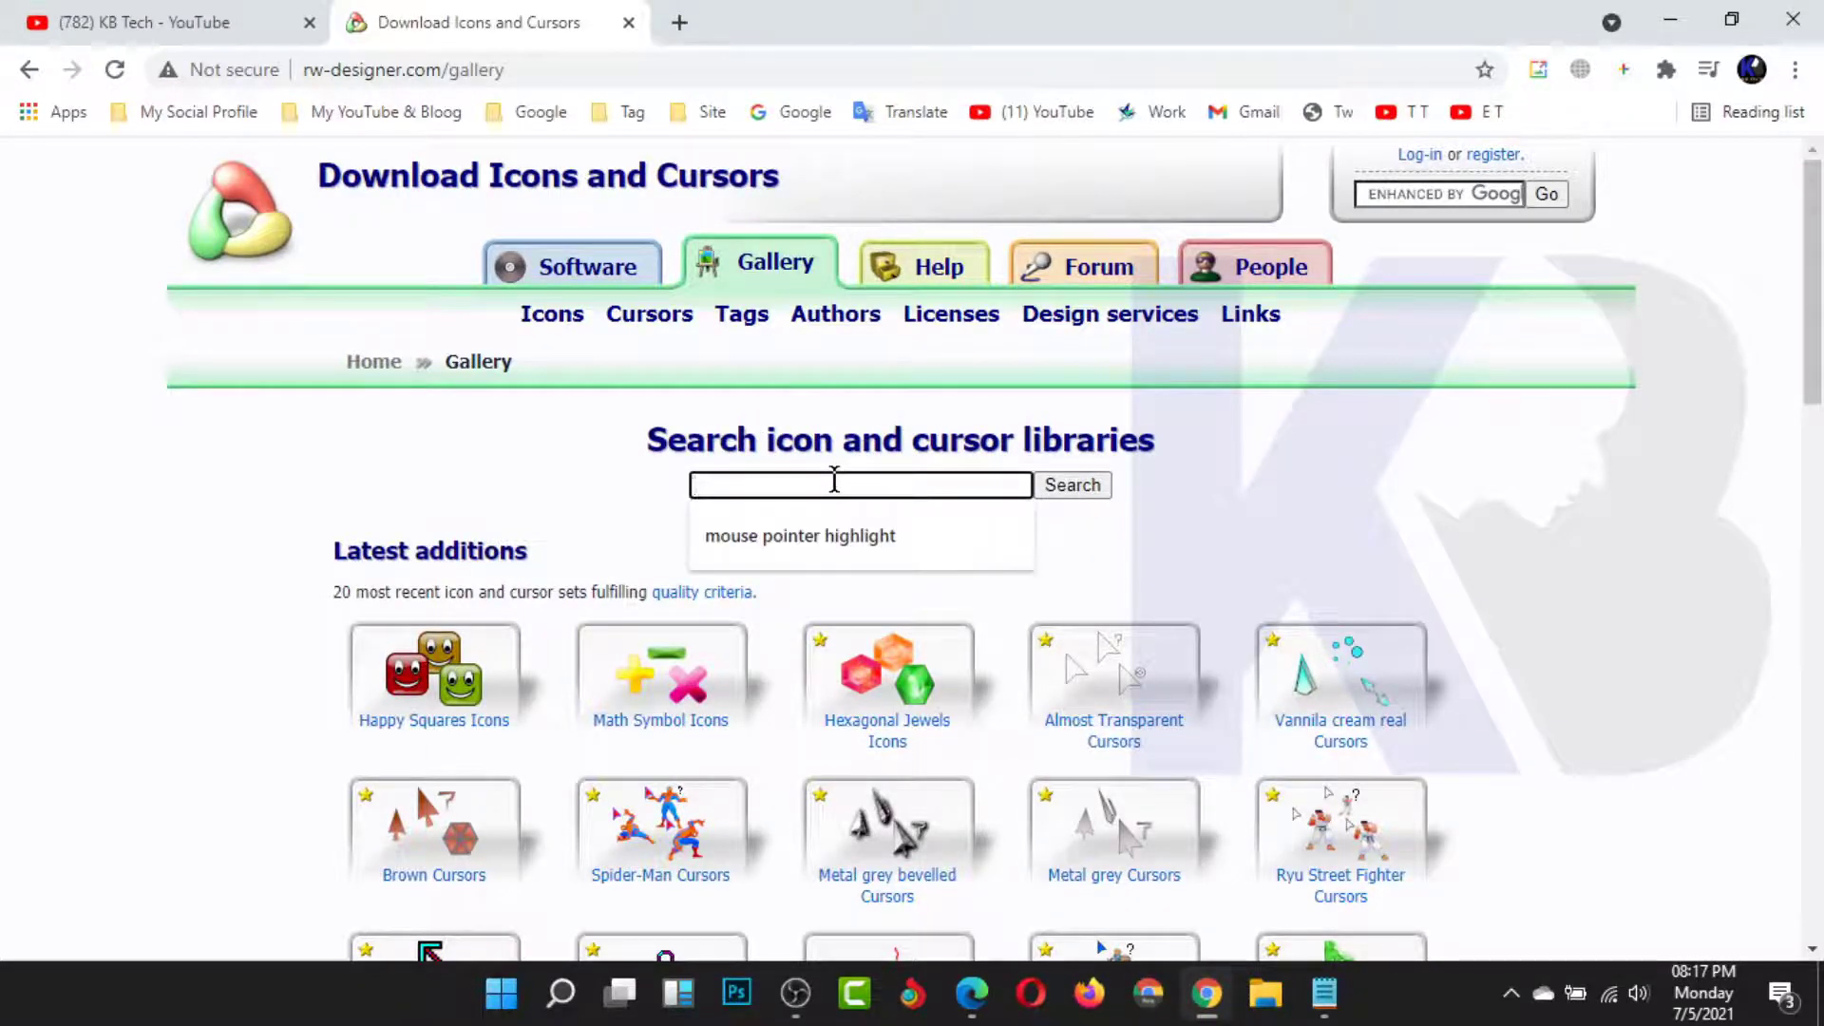
left_click(832, 544)
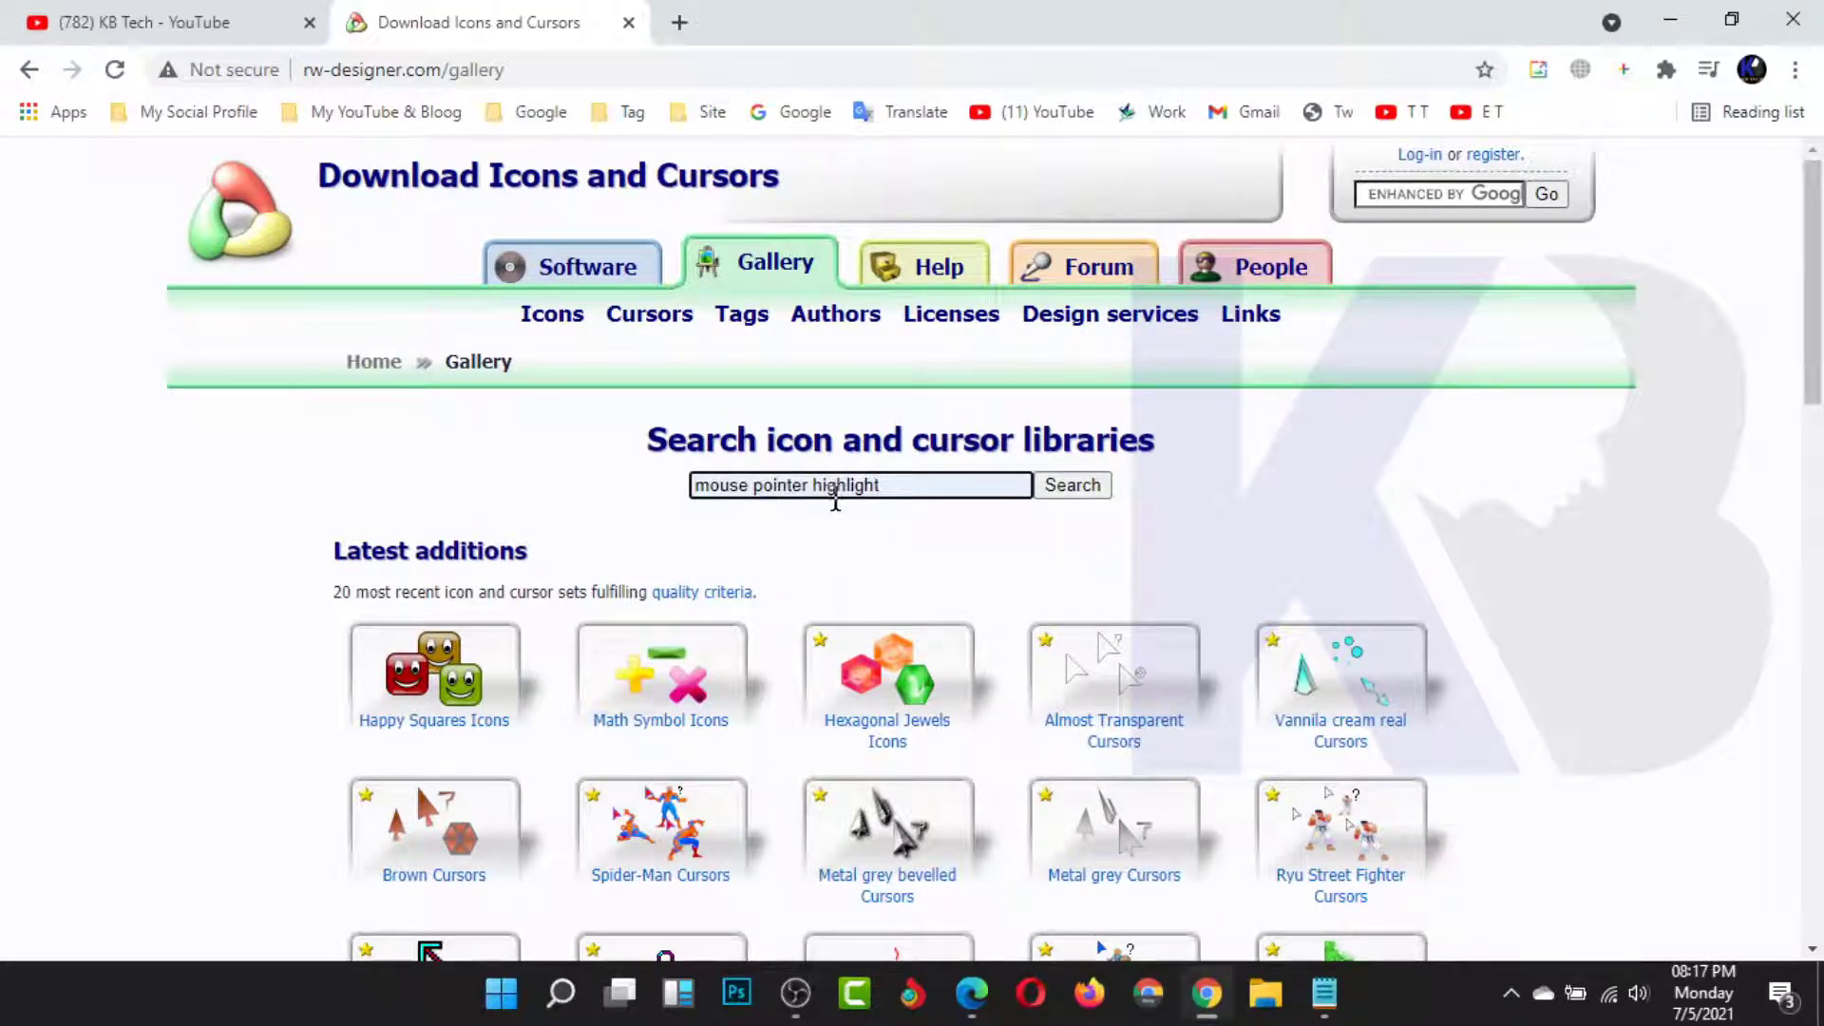
left_click(1090, 497)
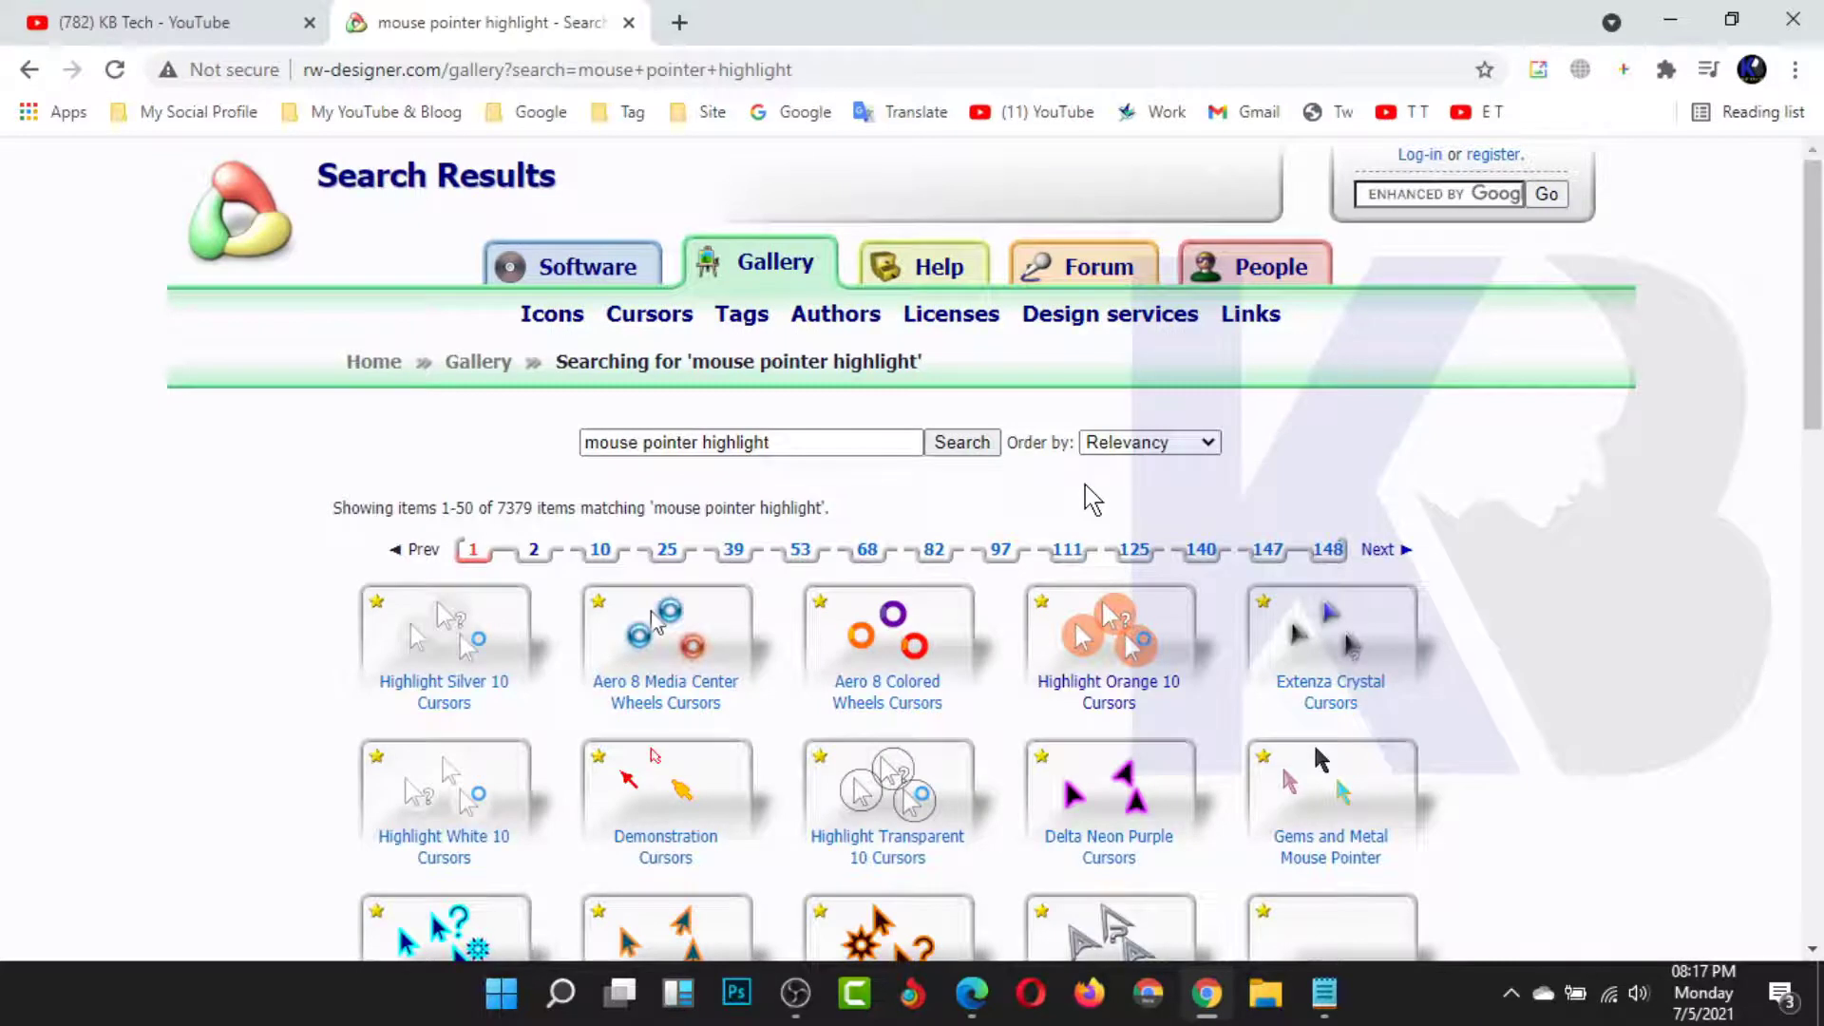
- Browse the cursor search results and open the Highlight Orange 10 Cursors set
scroll(1581, 562, "down", 3)
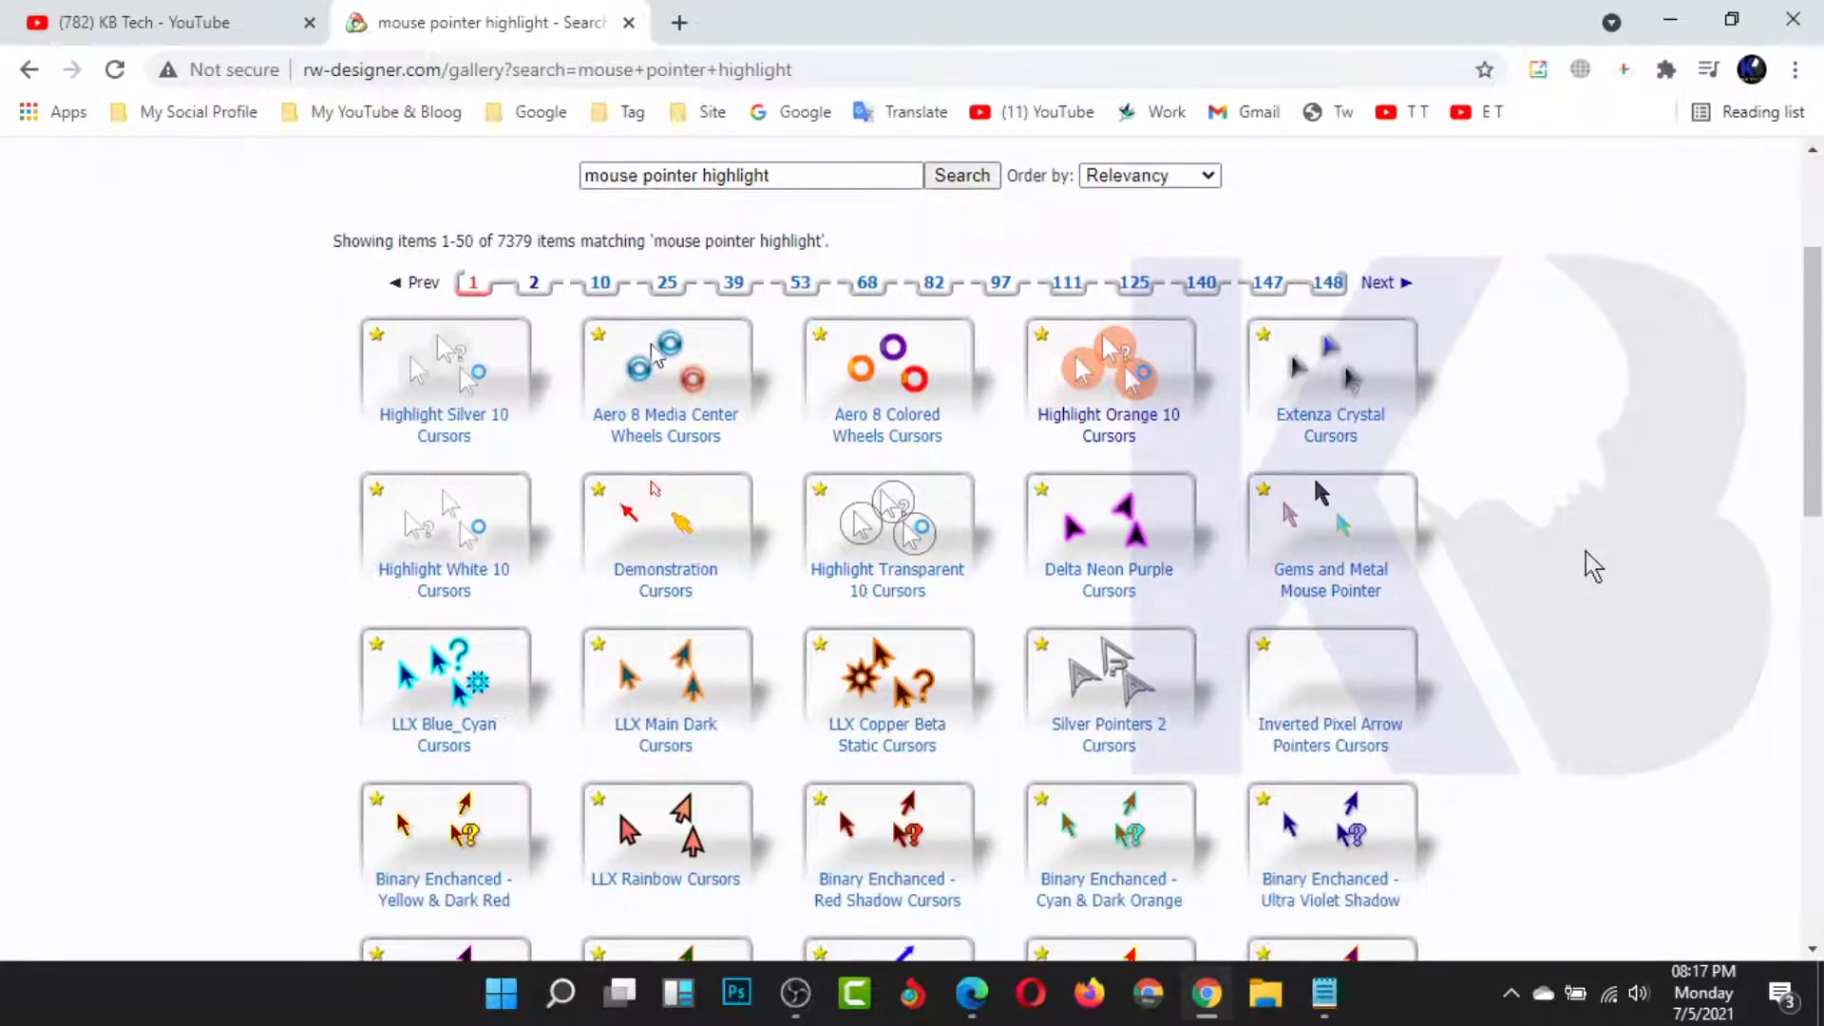
mouse_move(1107, 347)
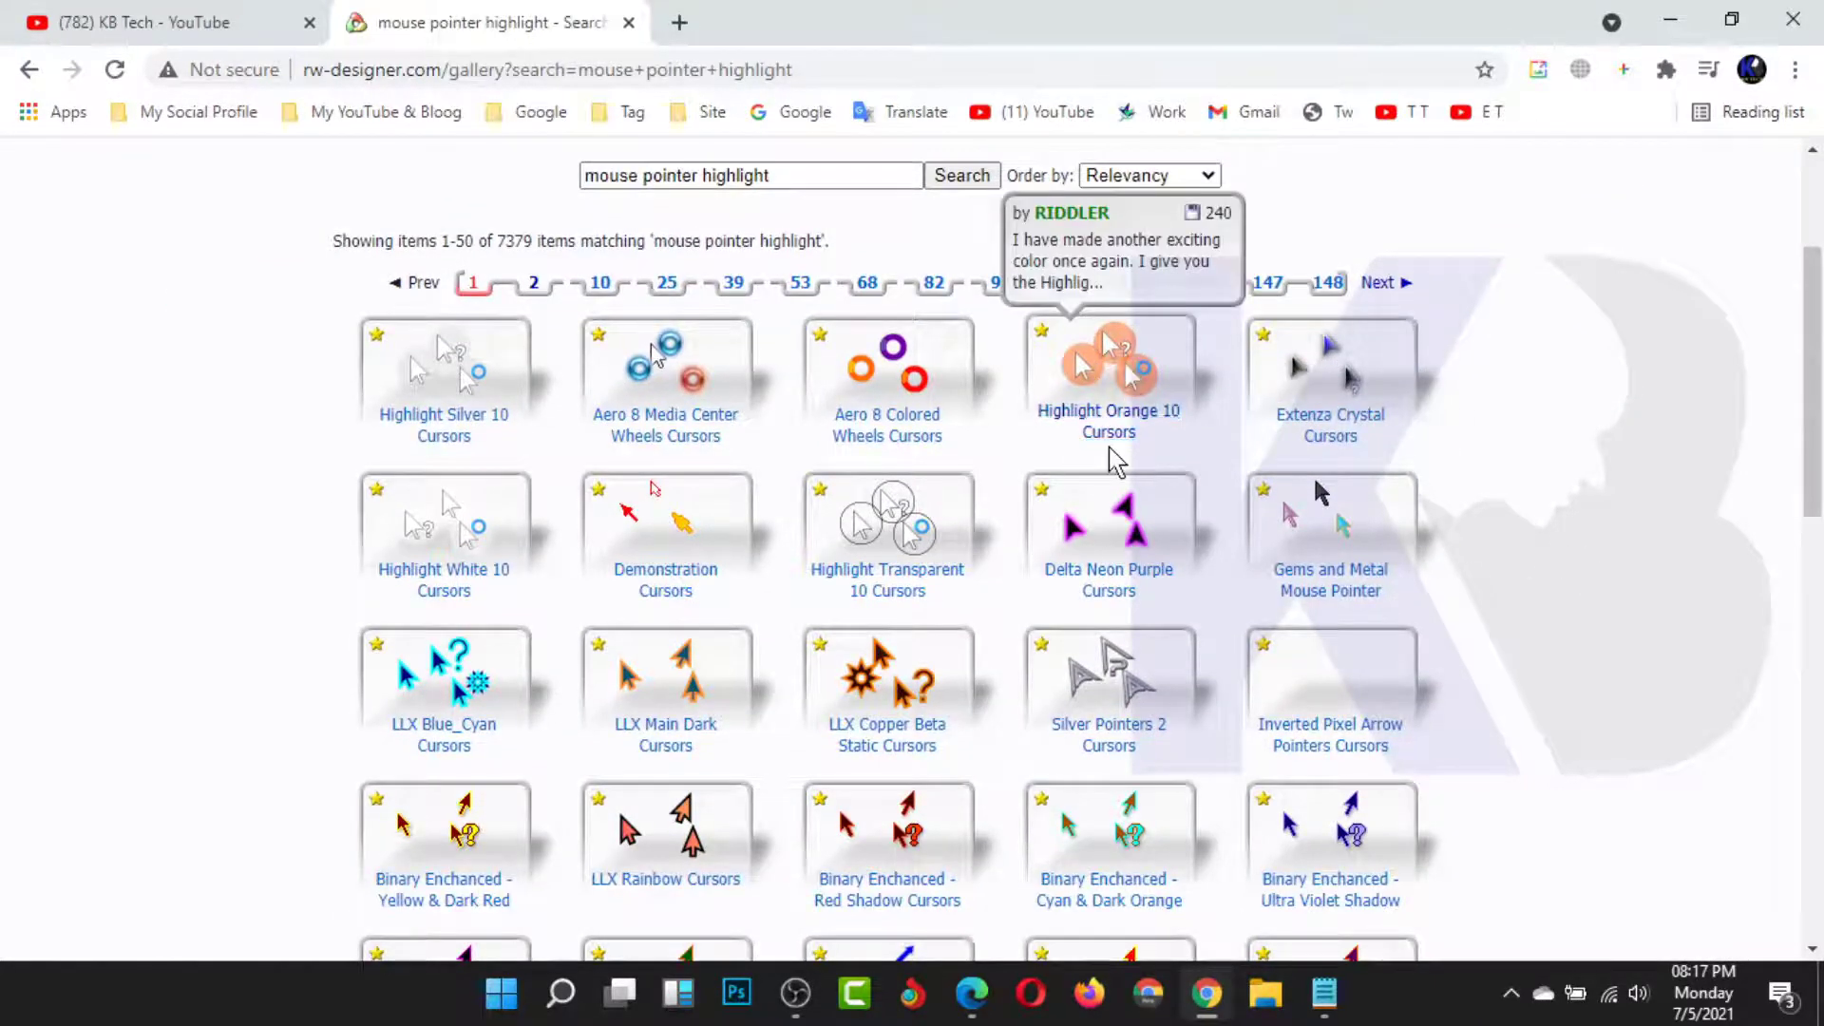
mouse_move(860, 442)
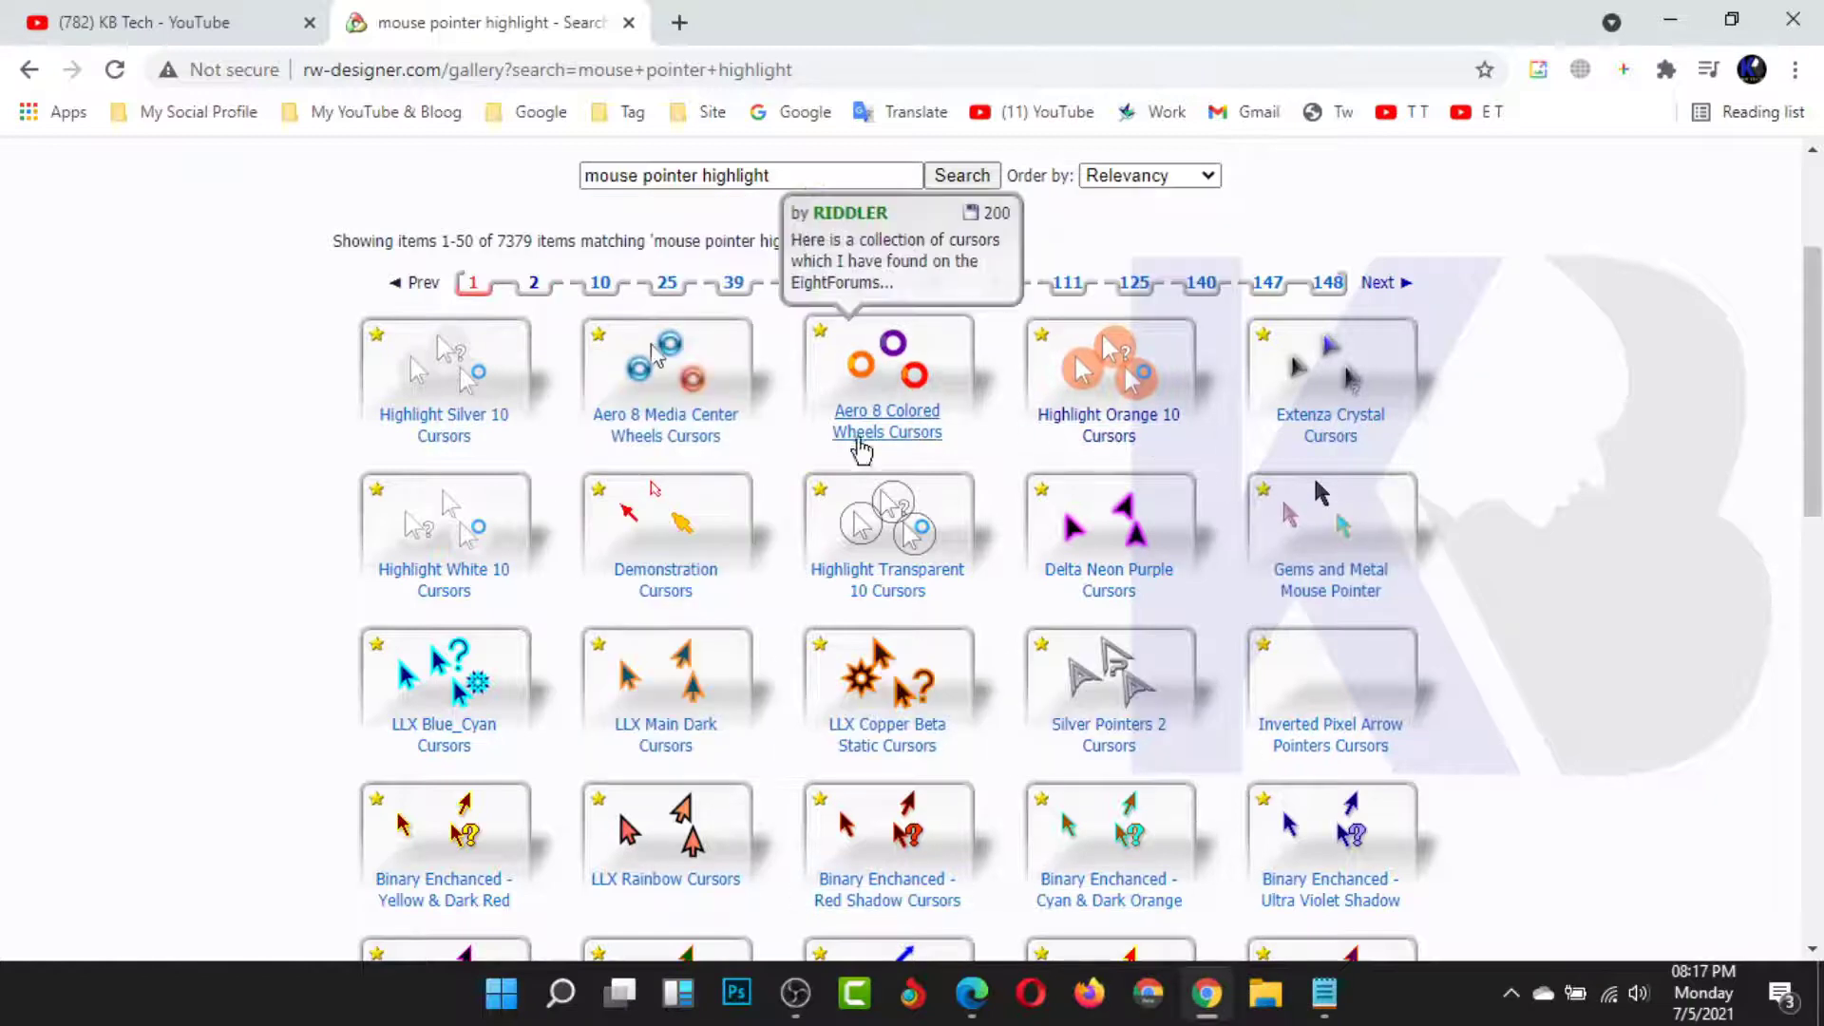
mouse_move(529, 696)
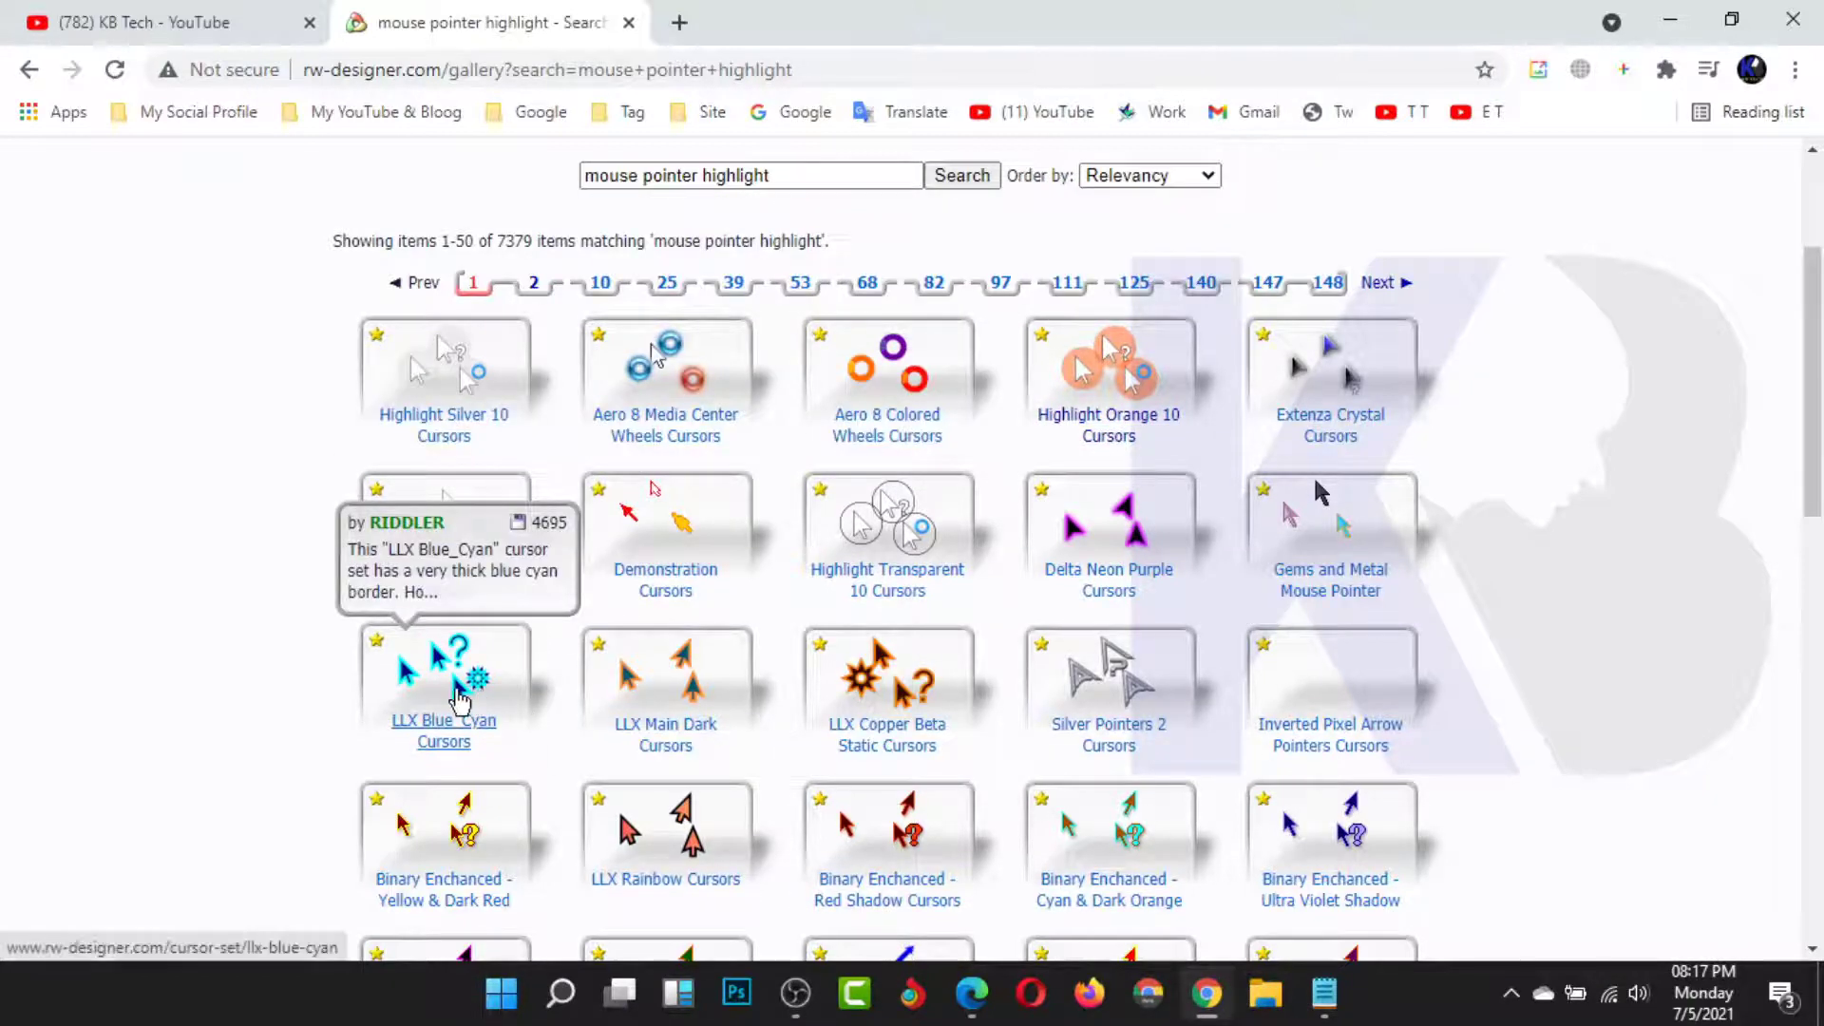
mouse_move(955, 651)
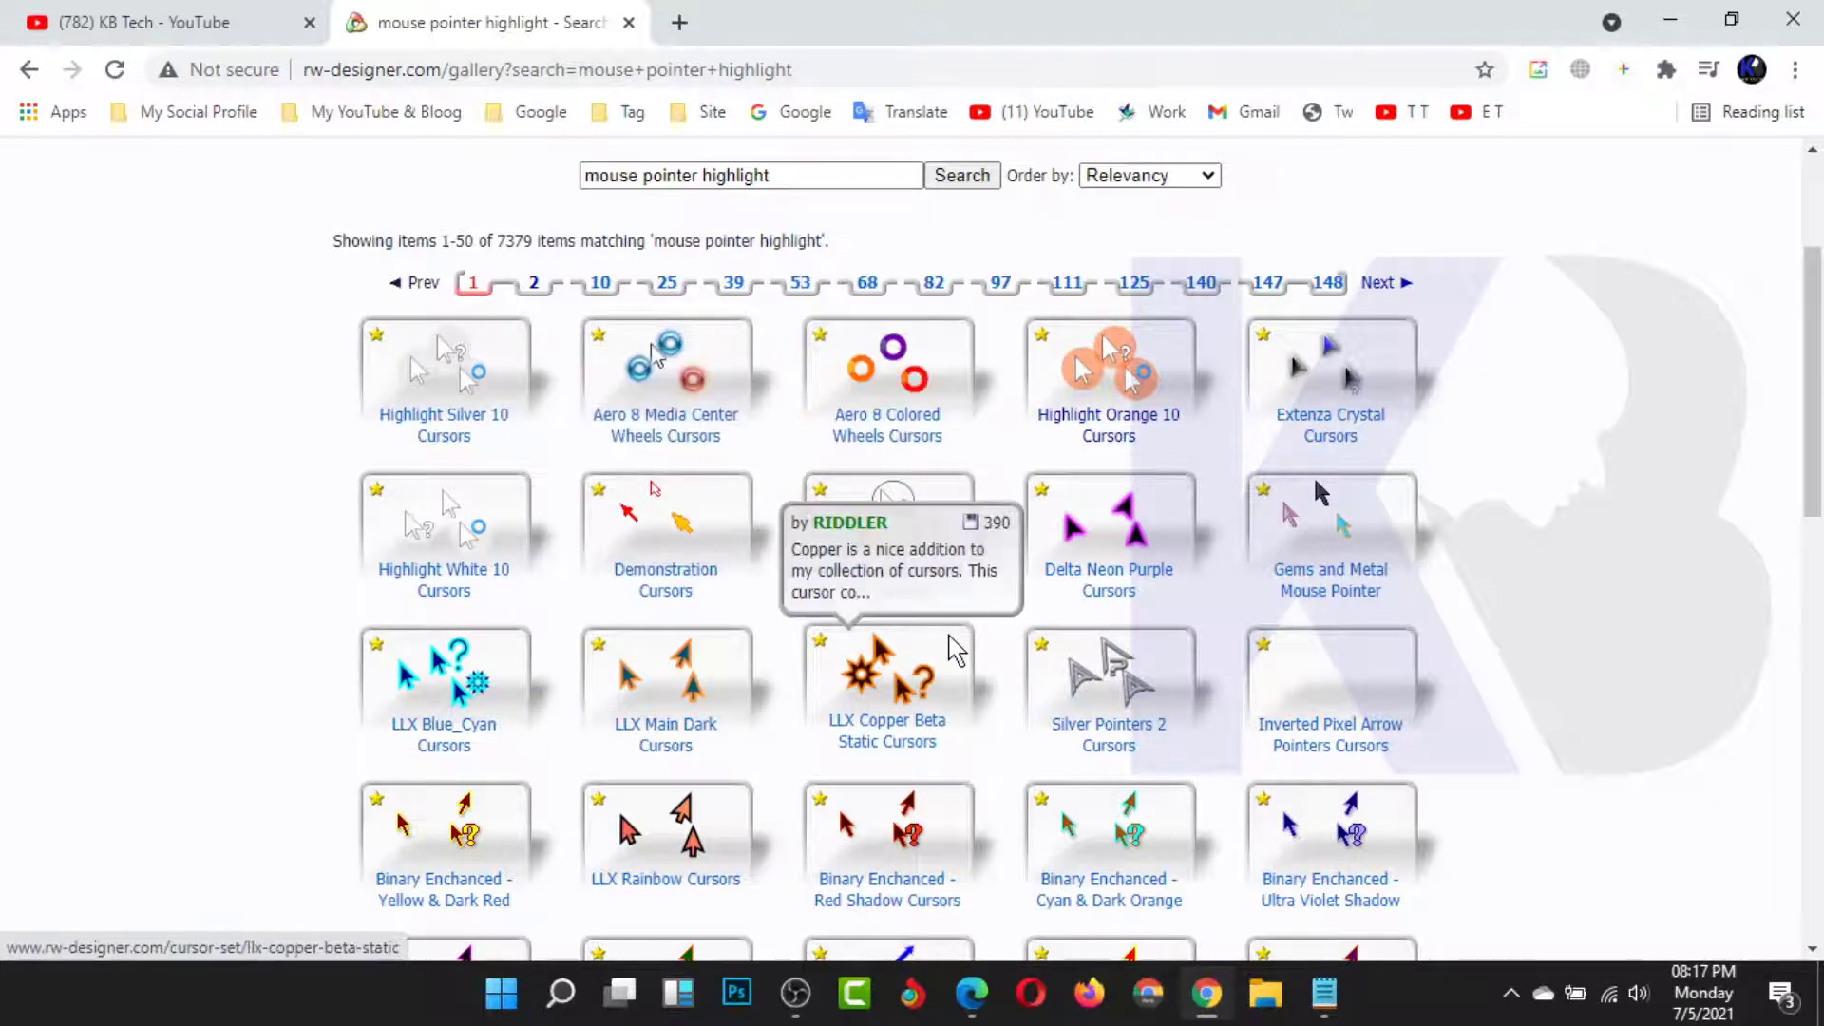
mouse_move(1111, 407)
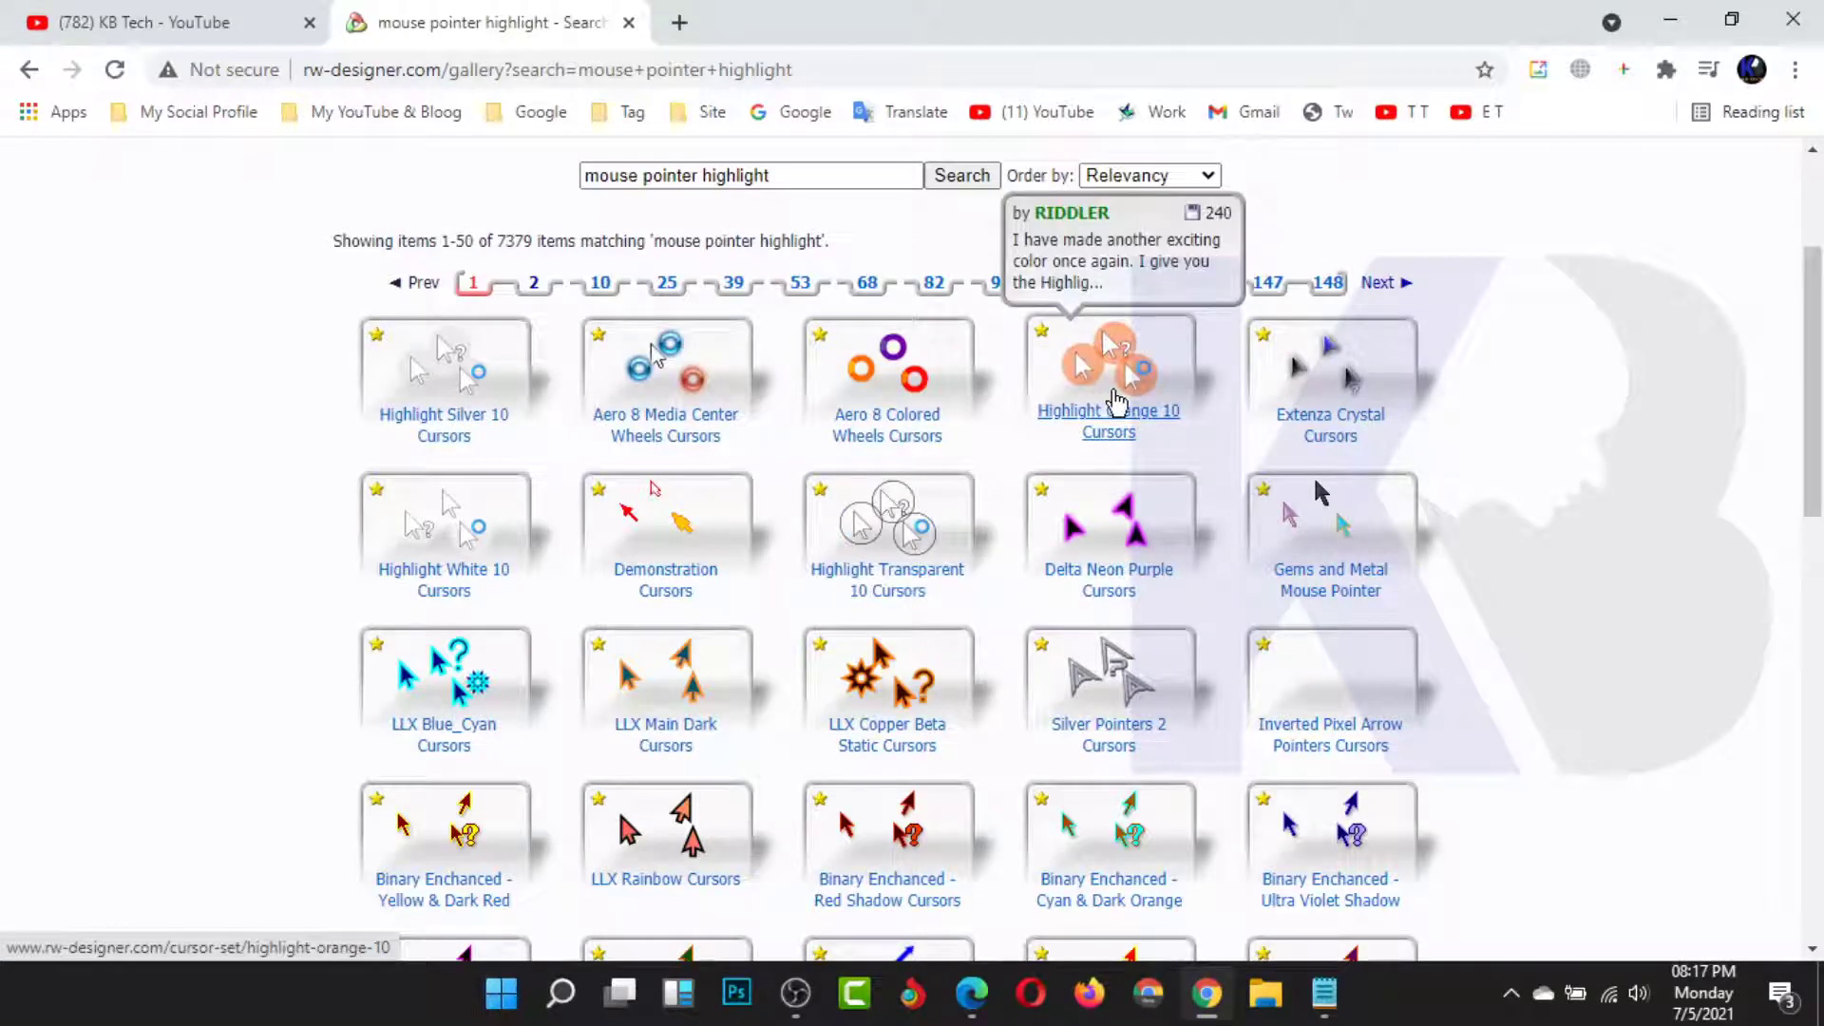
left_click(1115, 394)
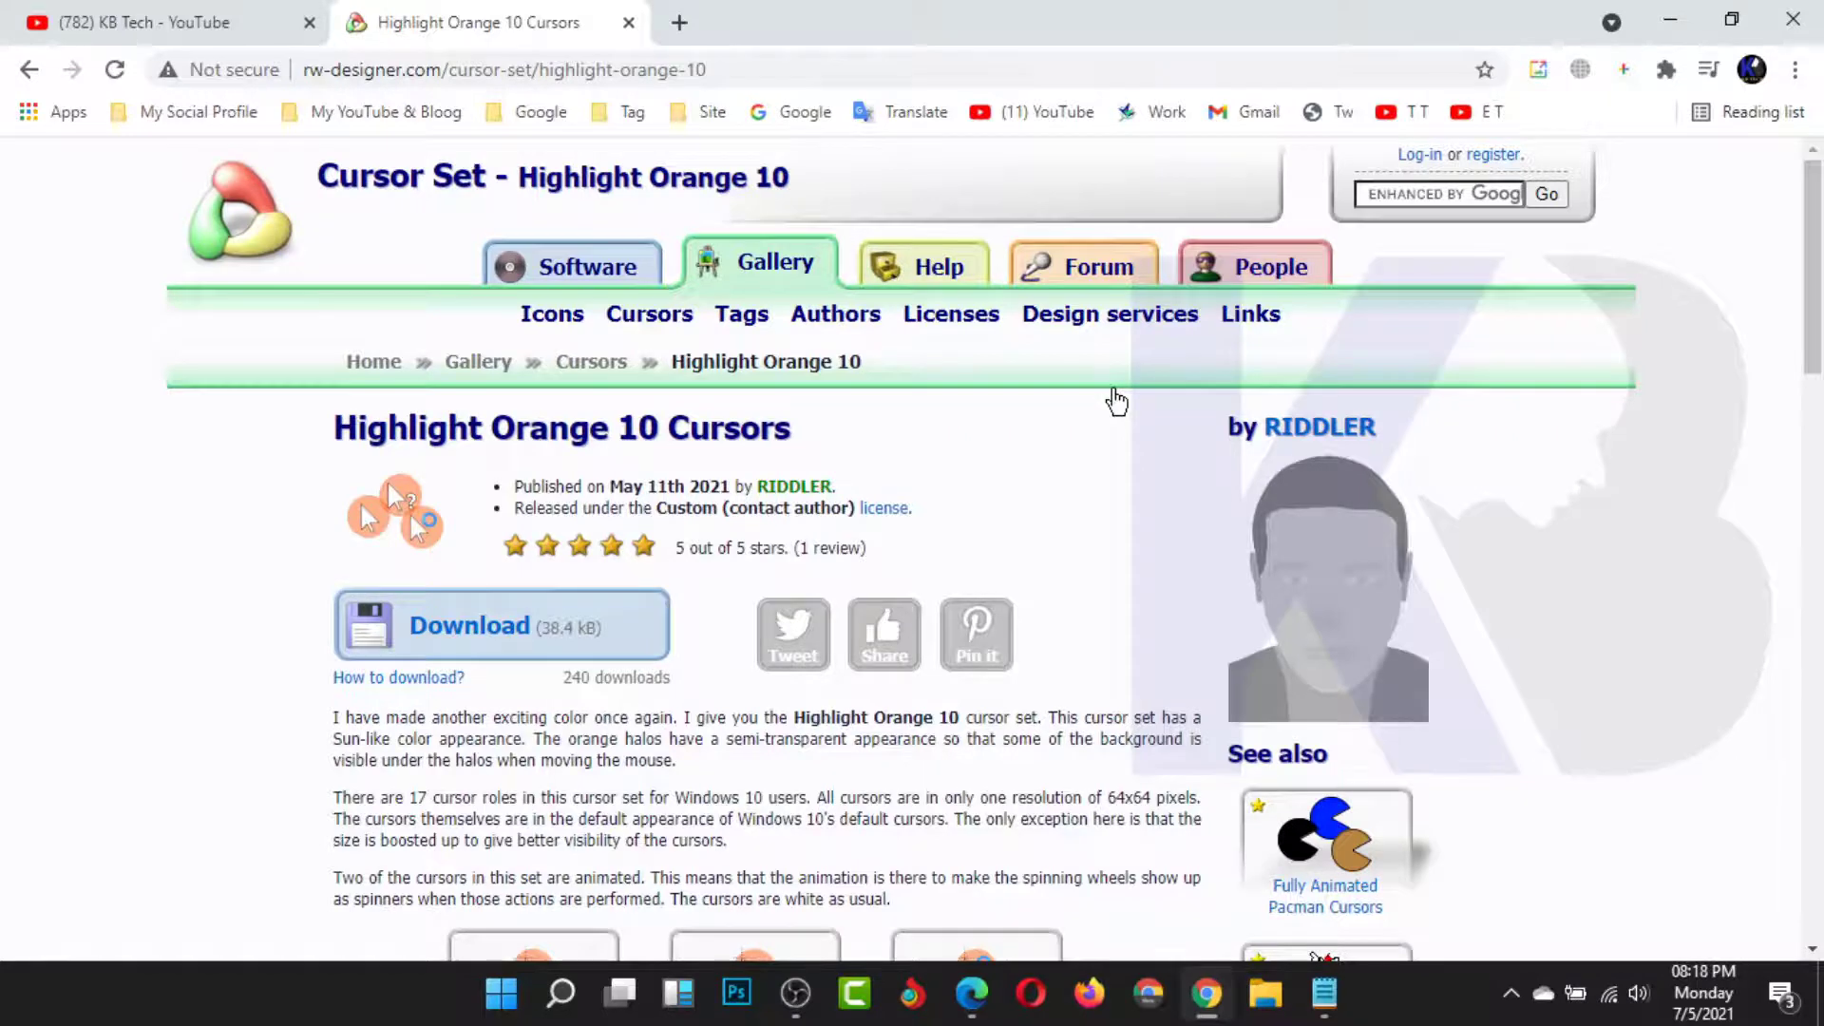
- Review the cursors in the Highlight Orange 10 set and open the related Highlight Pink 10 Cursors set
scroll(1116, 401, "down", 1)
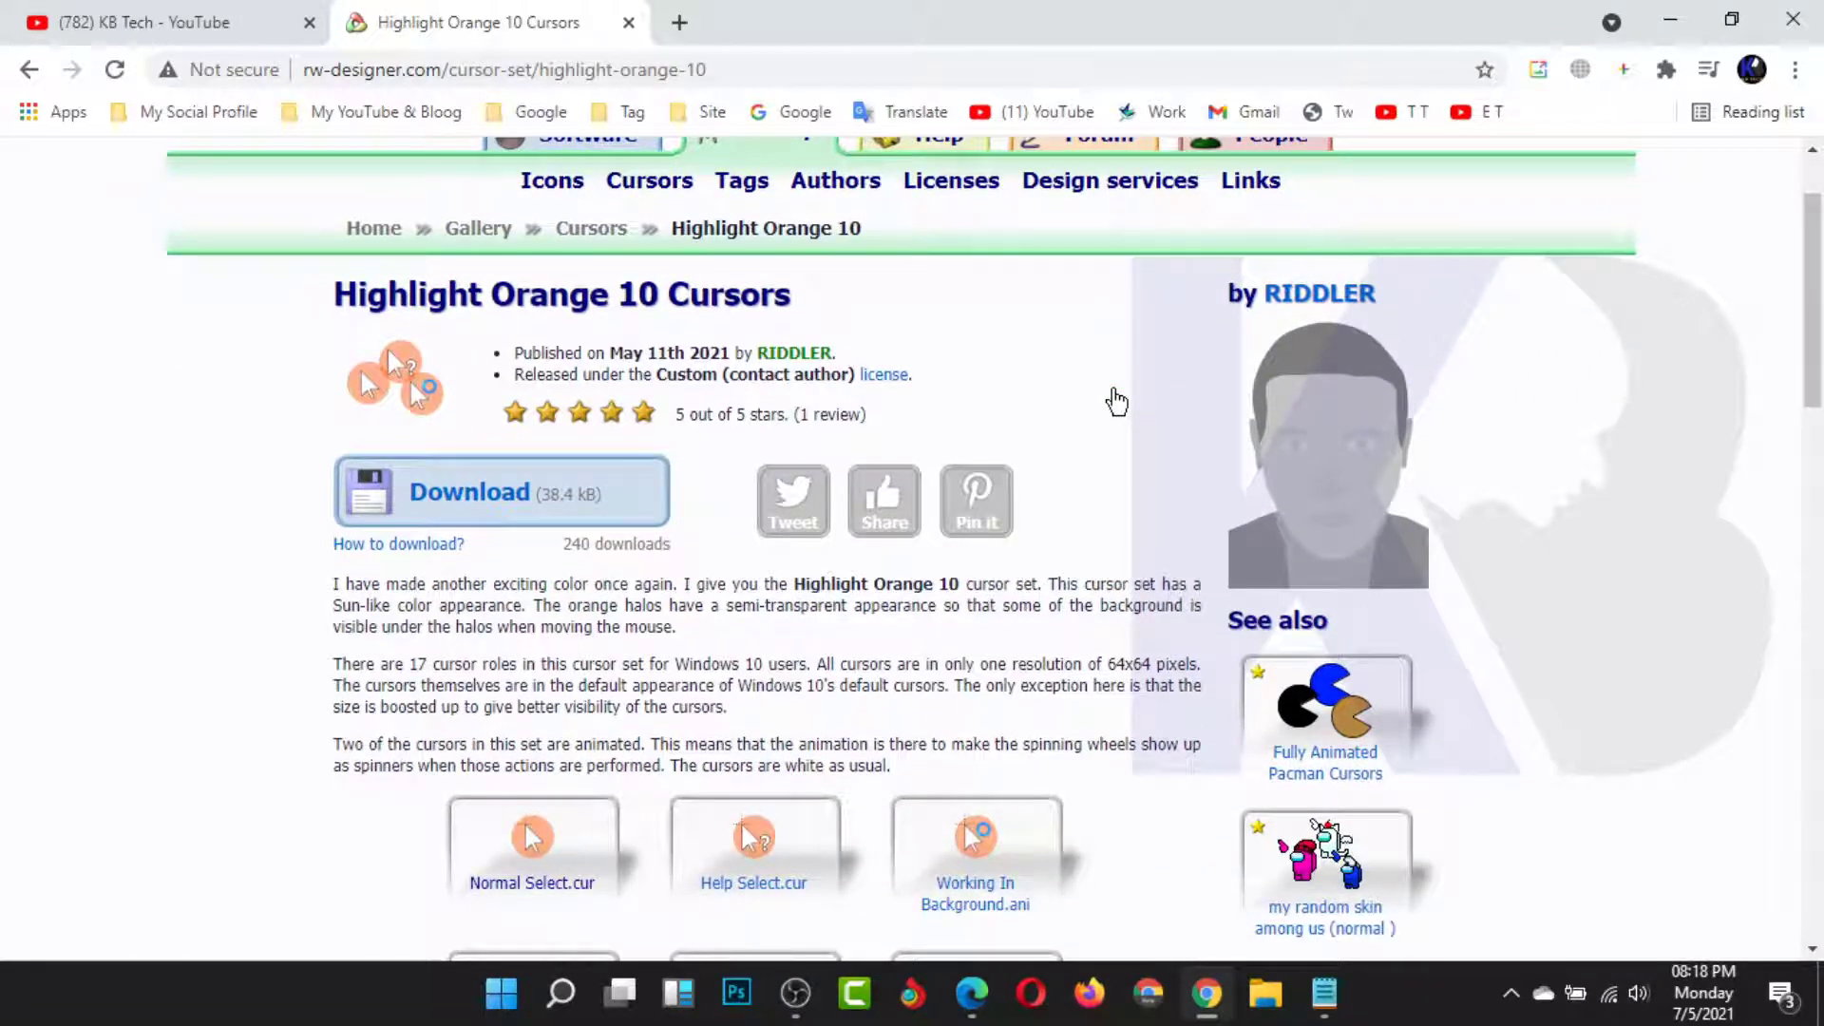
scroll(1115, 401, "down", 5)
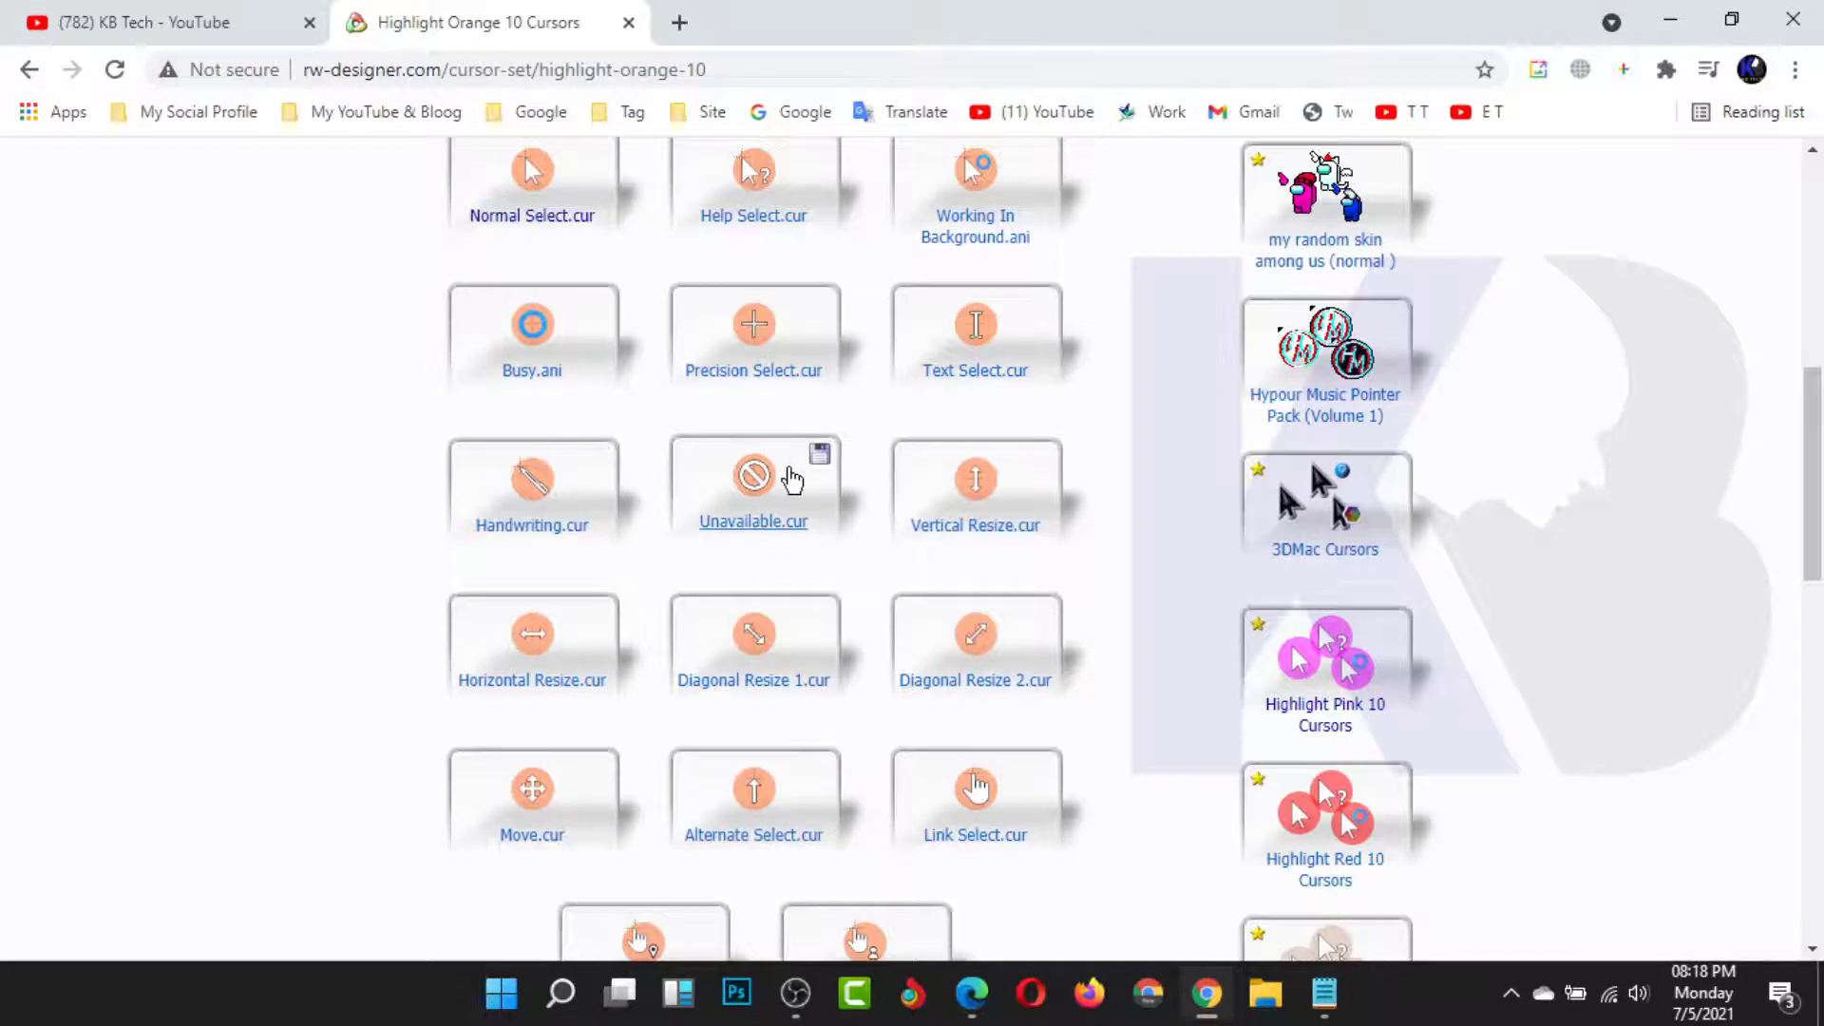
scroll(791, 478, "up", 5)
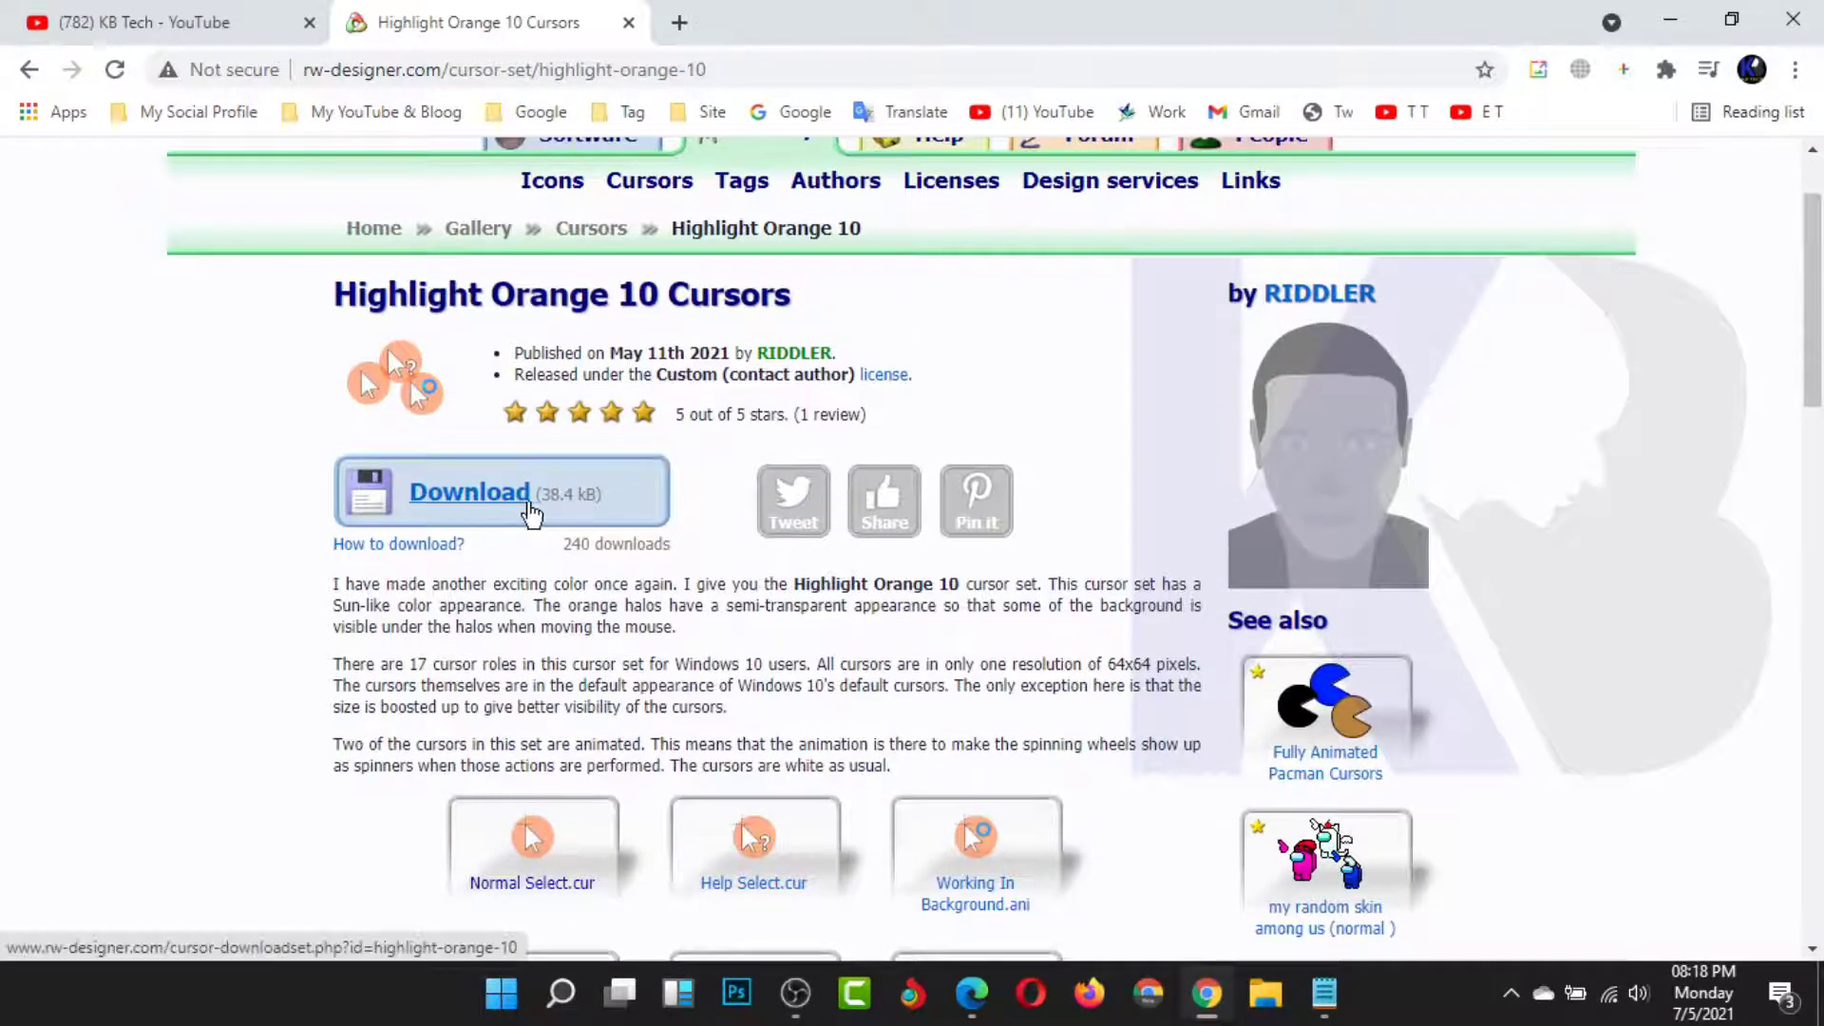
scroll(530, 514, "down", 6)
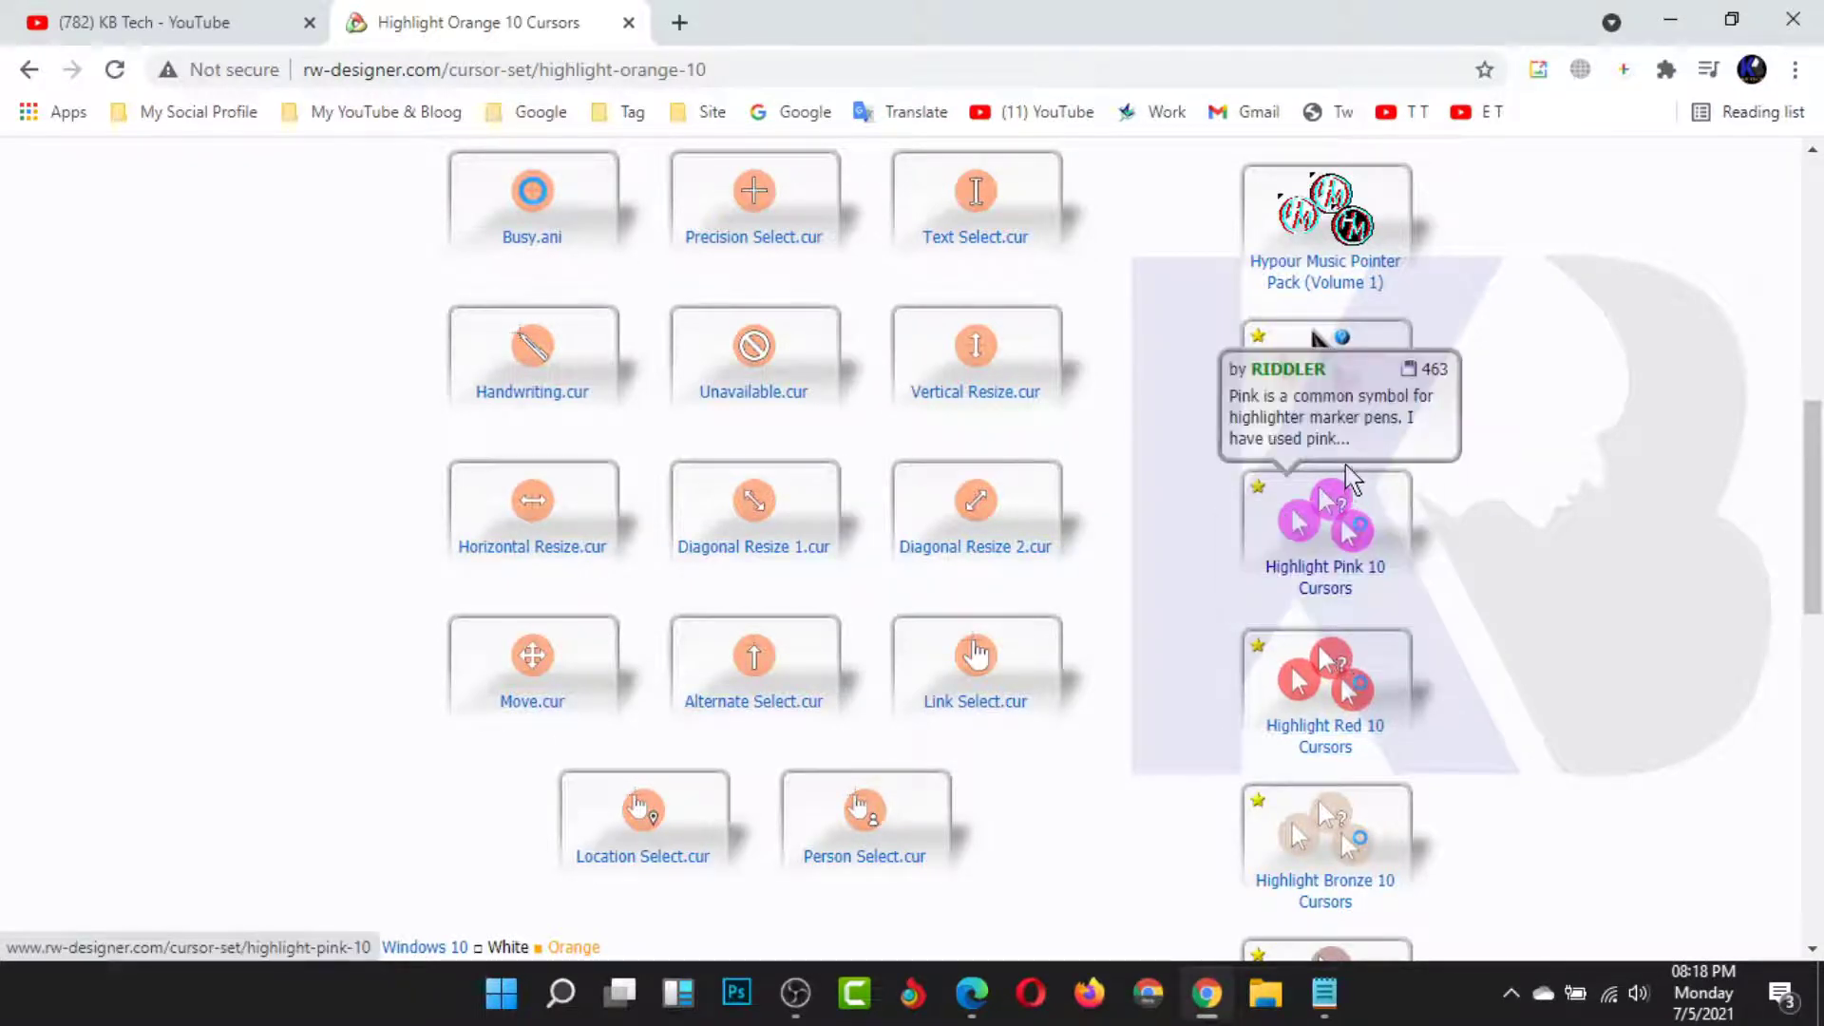
left_click(1316, 535)
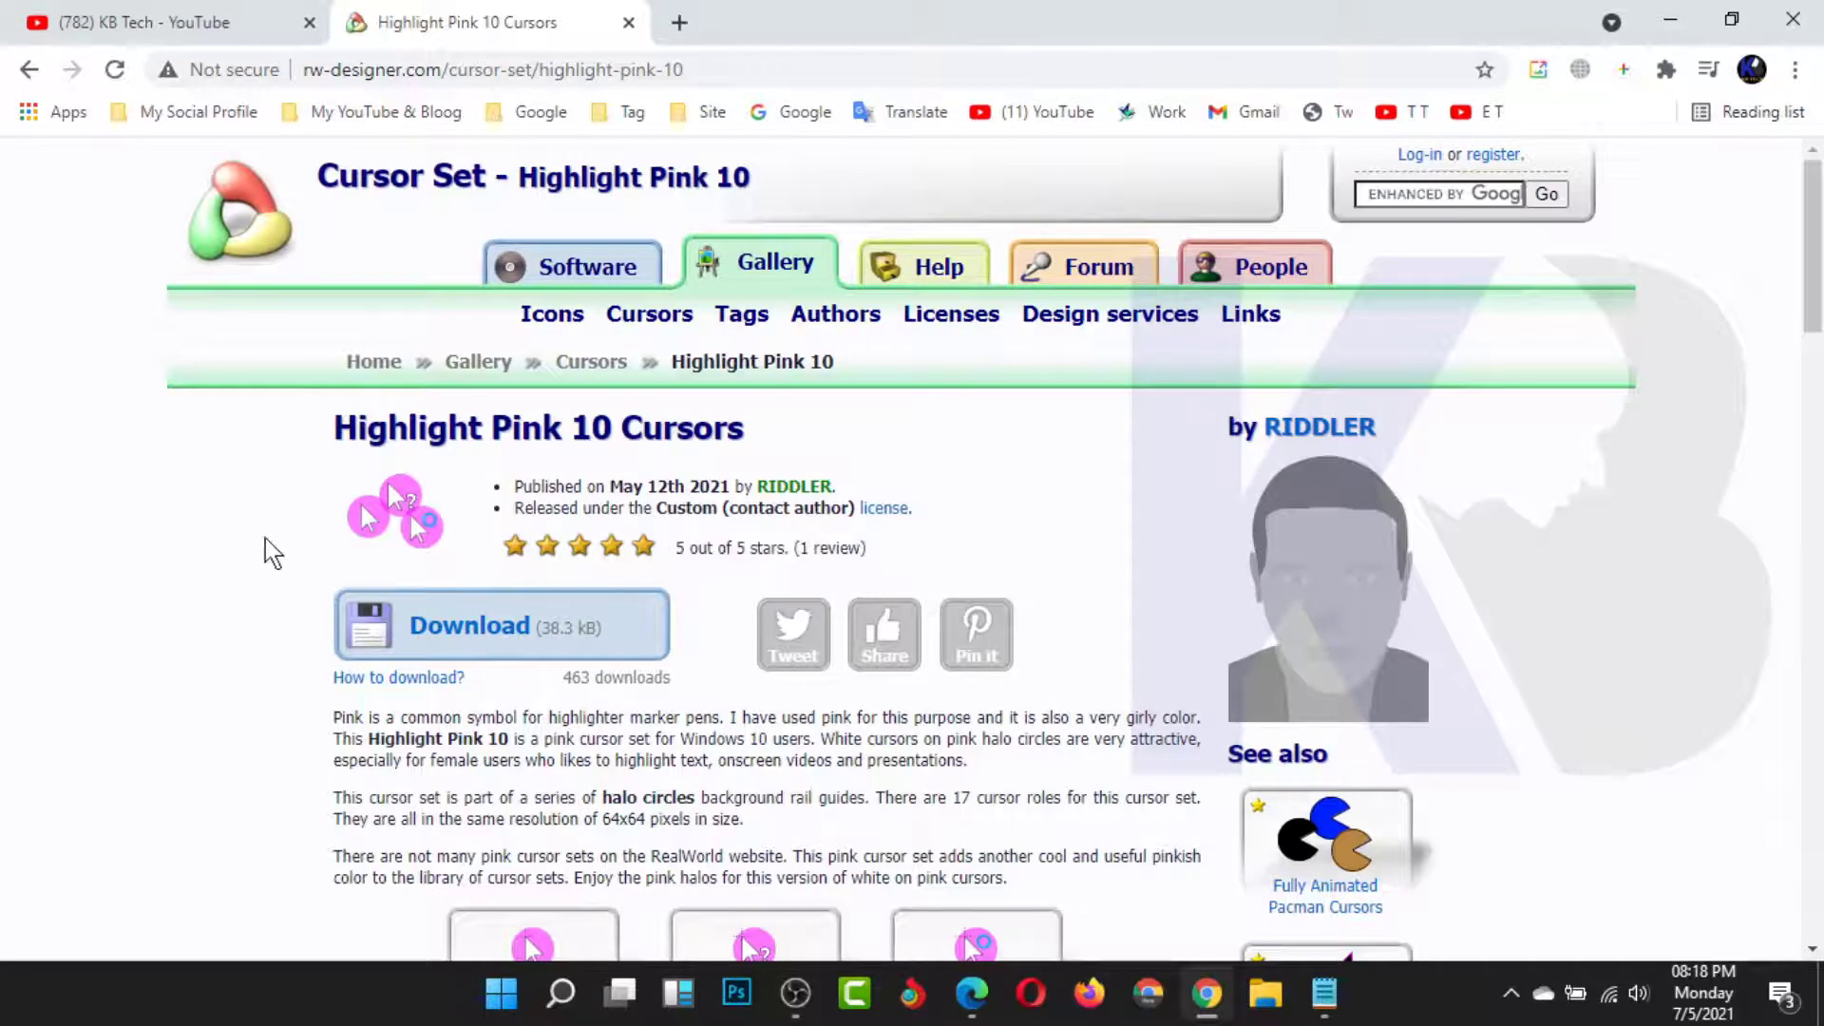
- Open Normal Select.cur from the Highlight Pink 10 set and download it
scroll(690, 703, "down", 5)
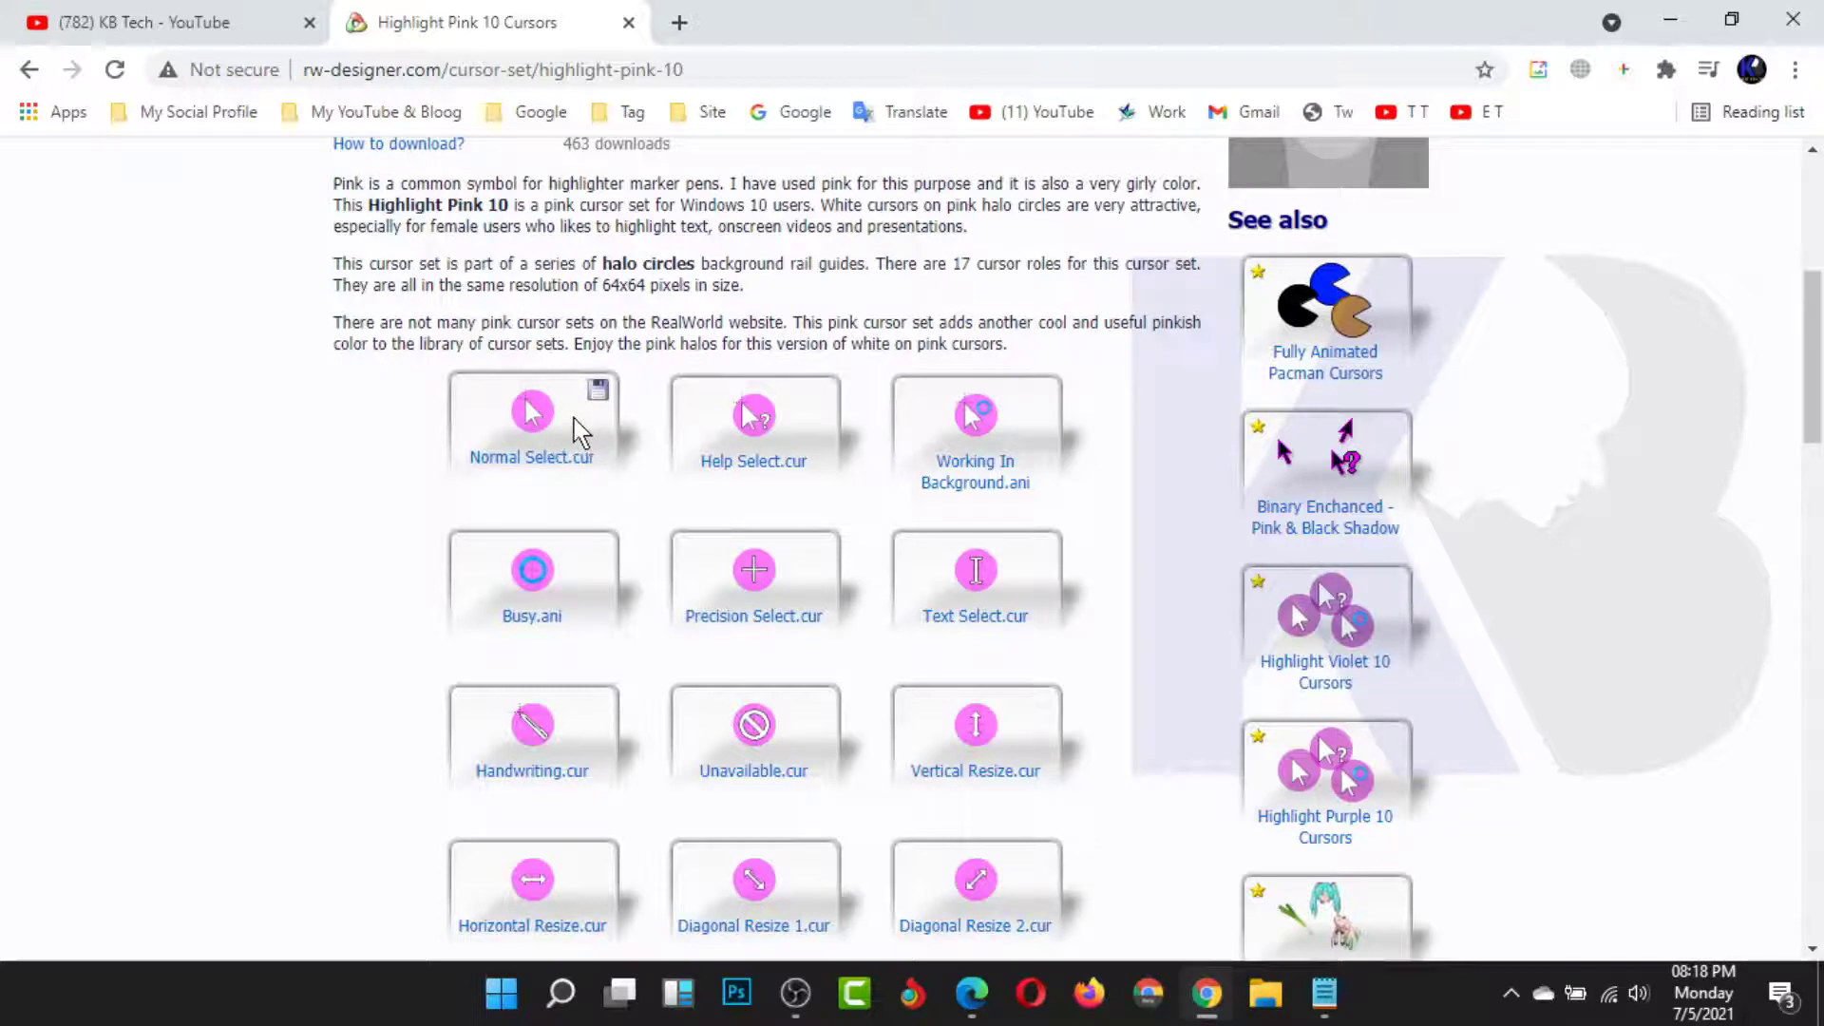
left_click(538, 464)
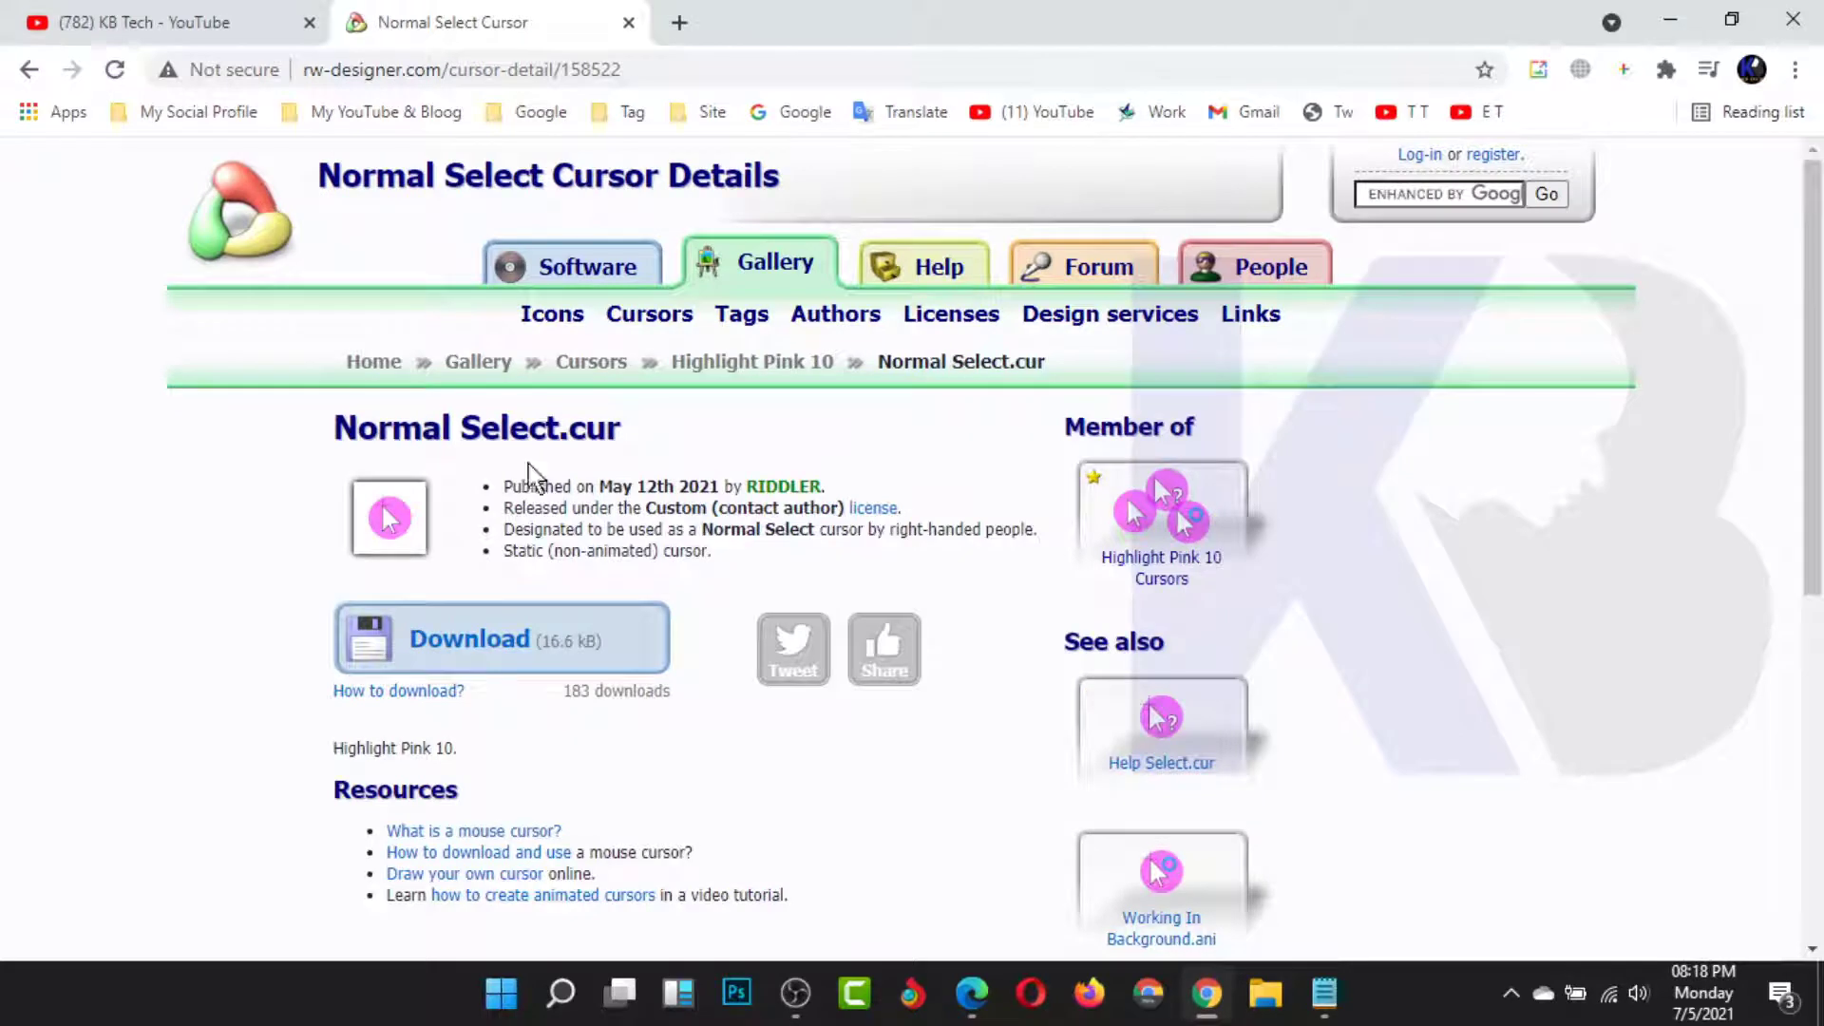
scroll(532, 472, "down", 3)
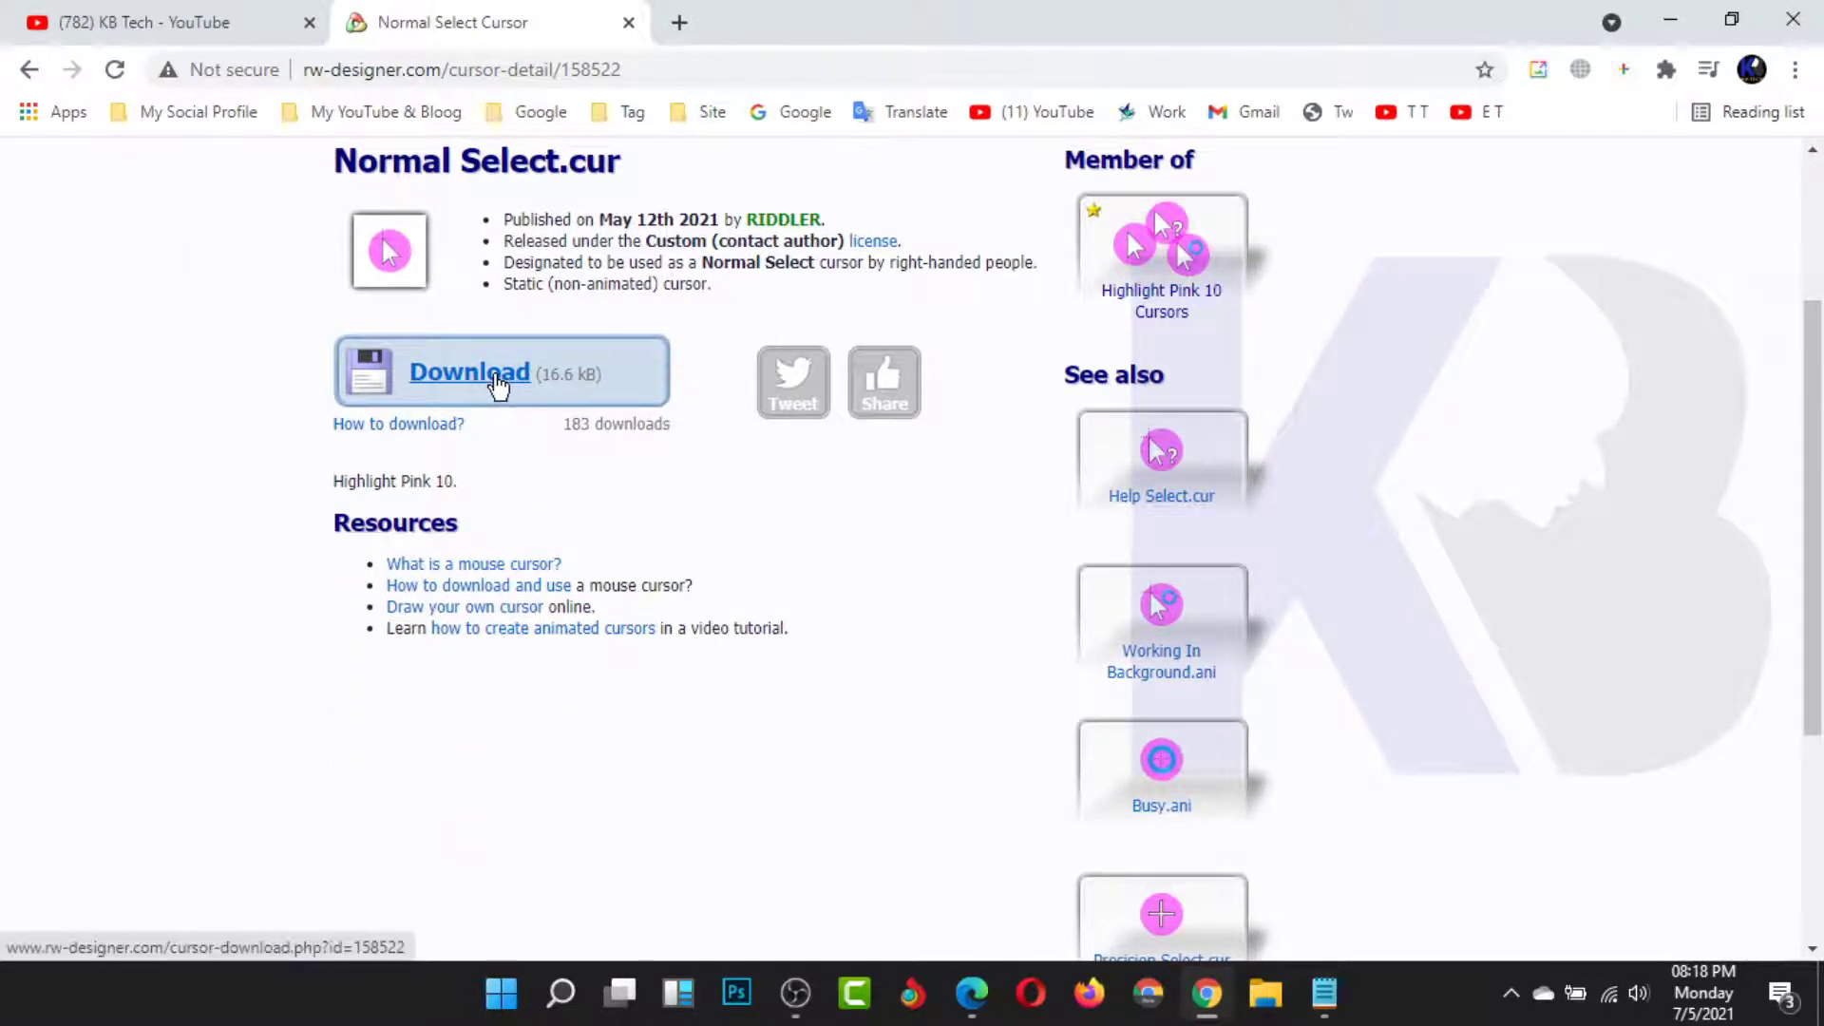
left_click(499, 378)
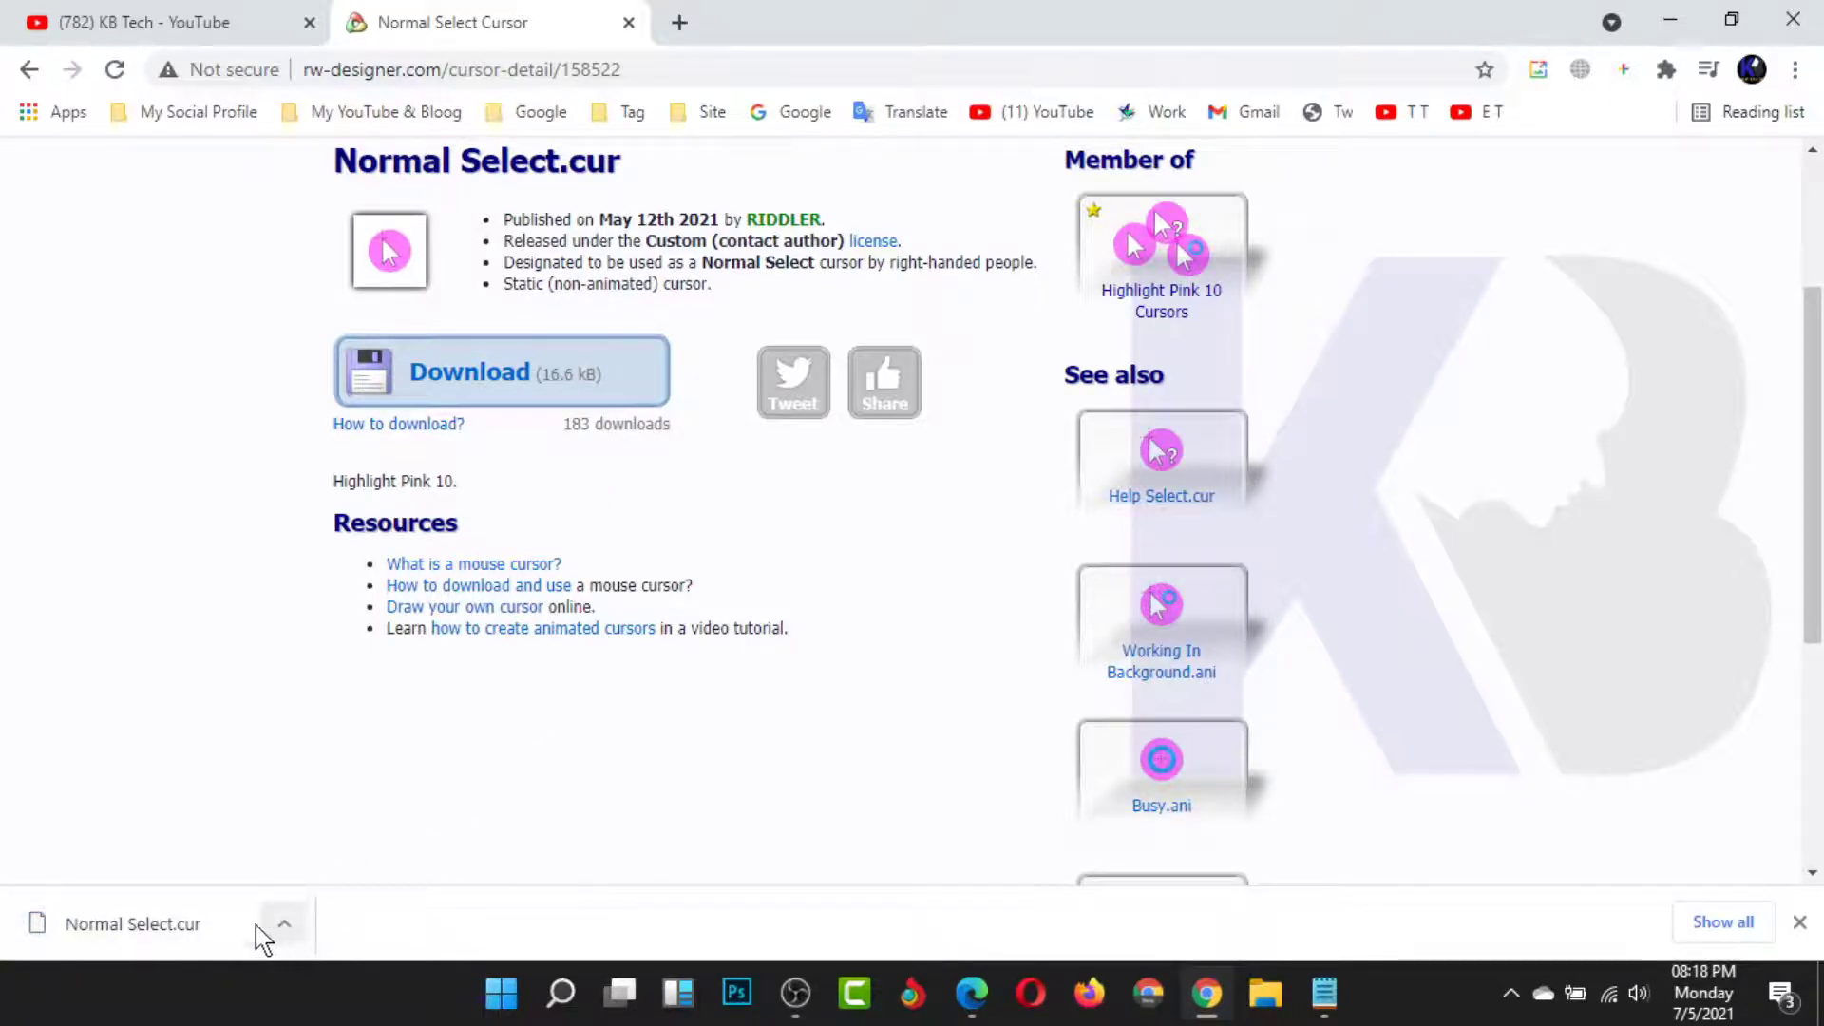
- Show the downloaded Normal Select.cur in its folder, copy the file and close the Downloads window
left_click(283, 923)
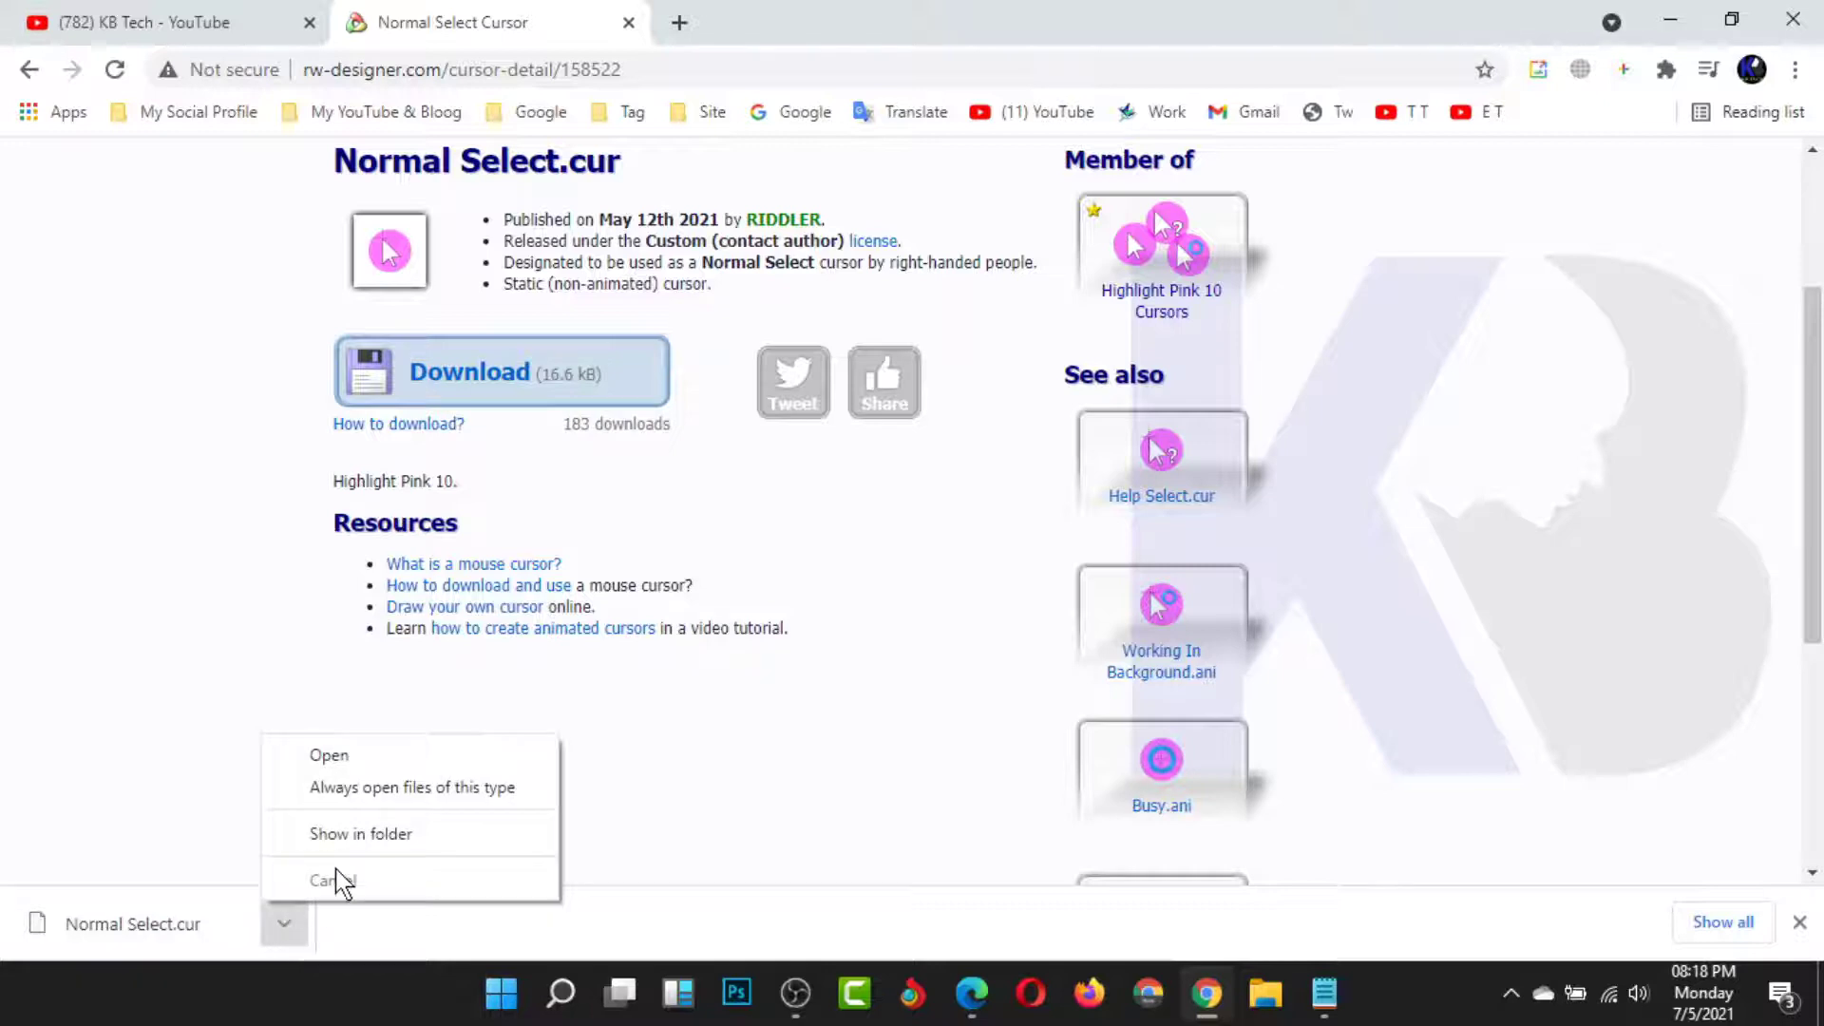
left_click(394, 838)
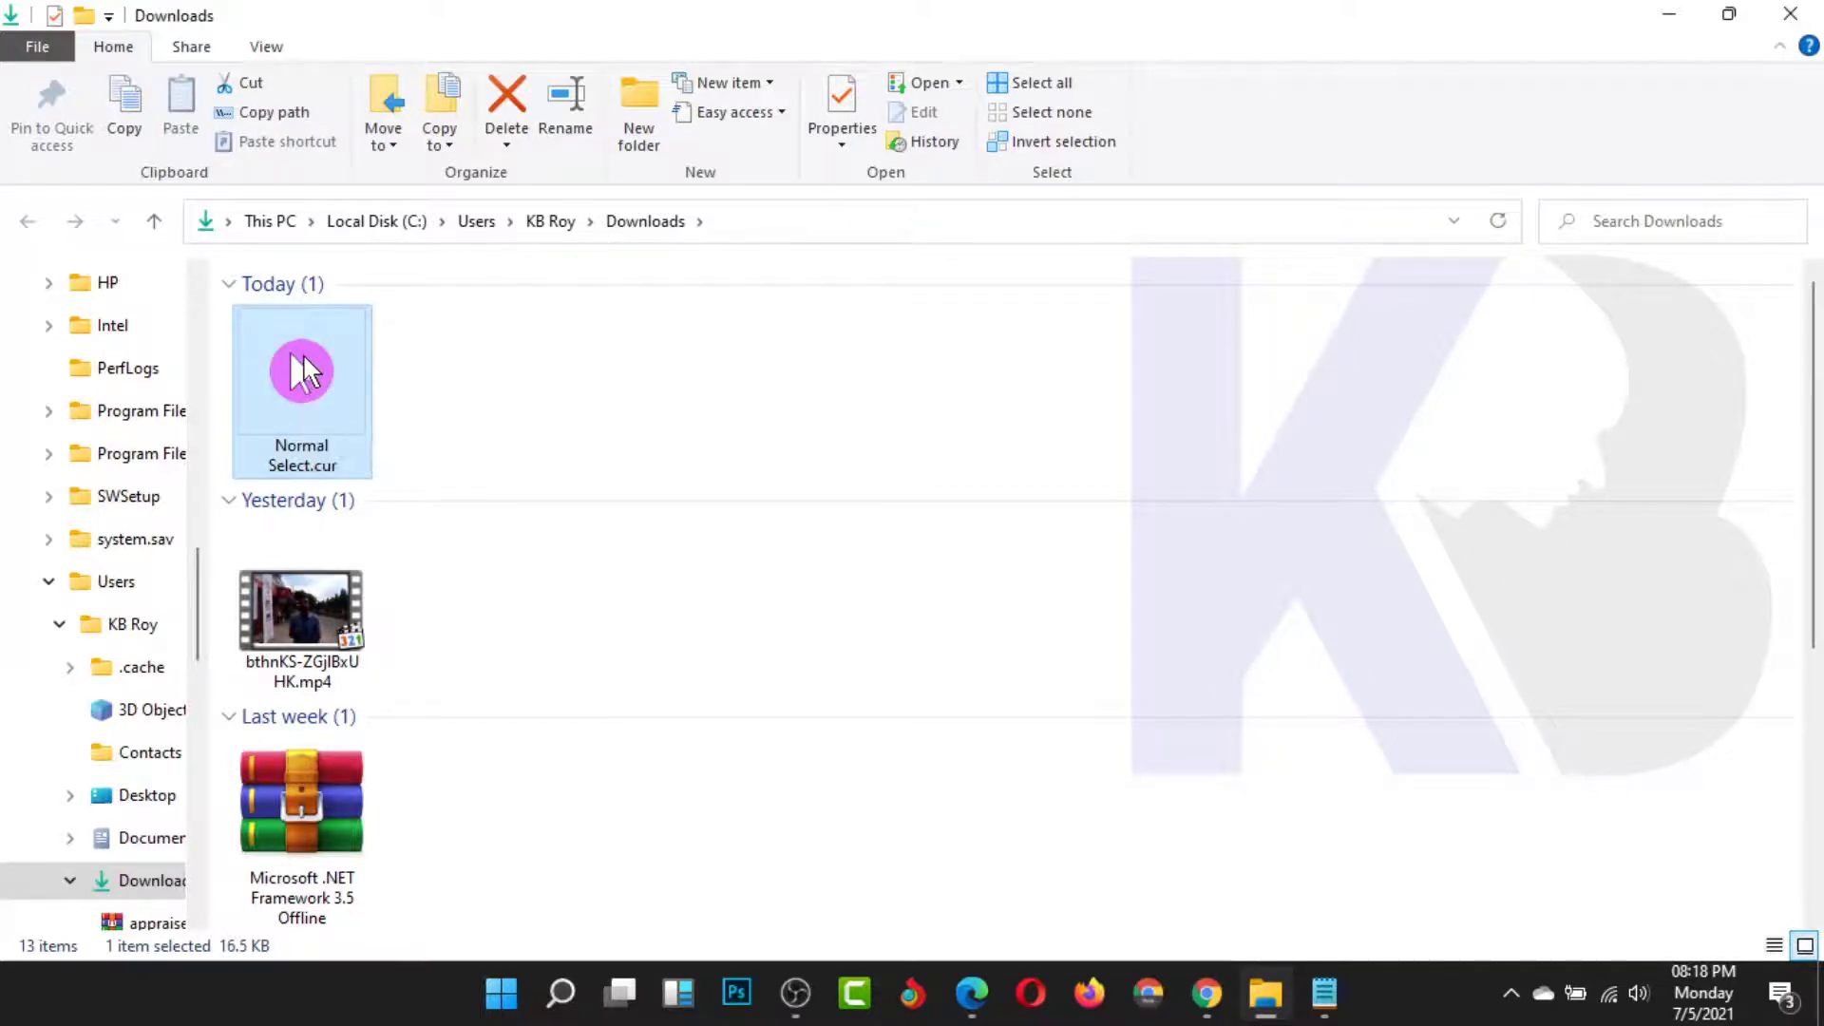
right_click(293, 359)
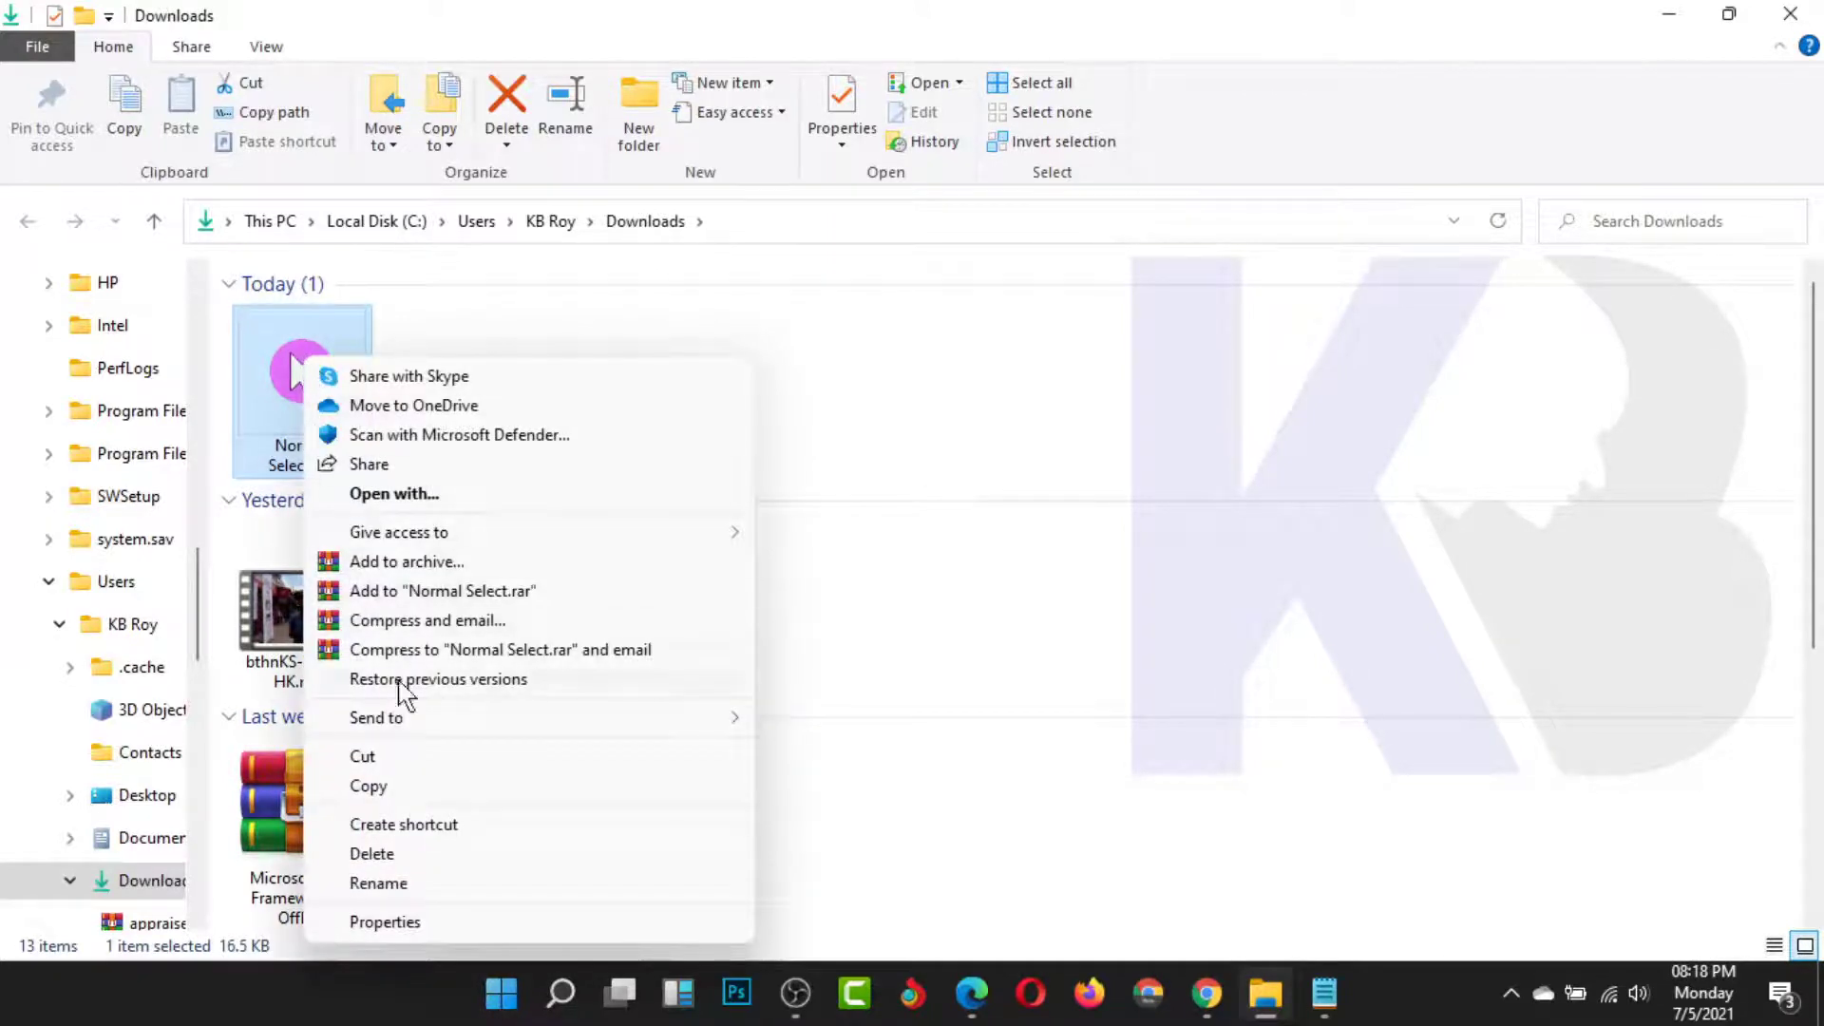
left_click(369, 786)
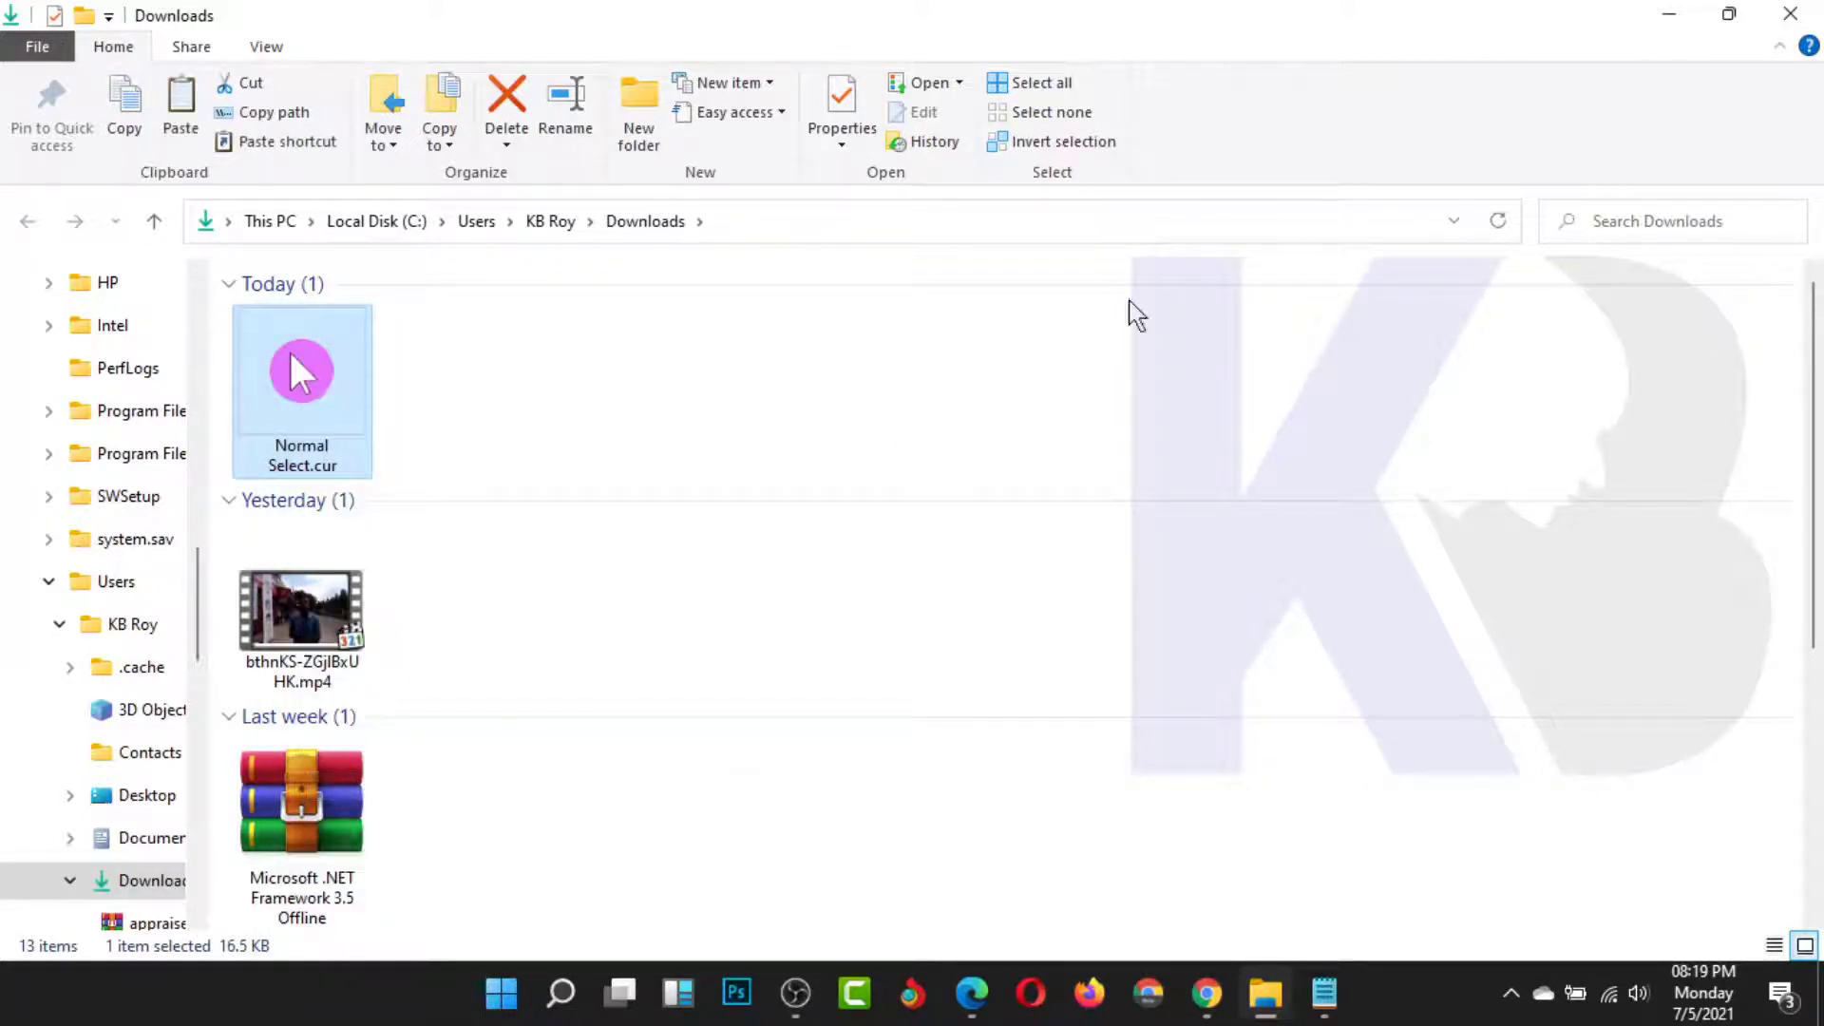
left_click(1790, 13)
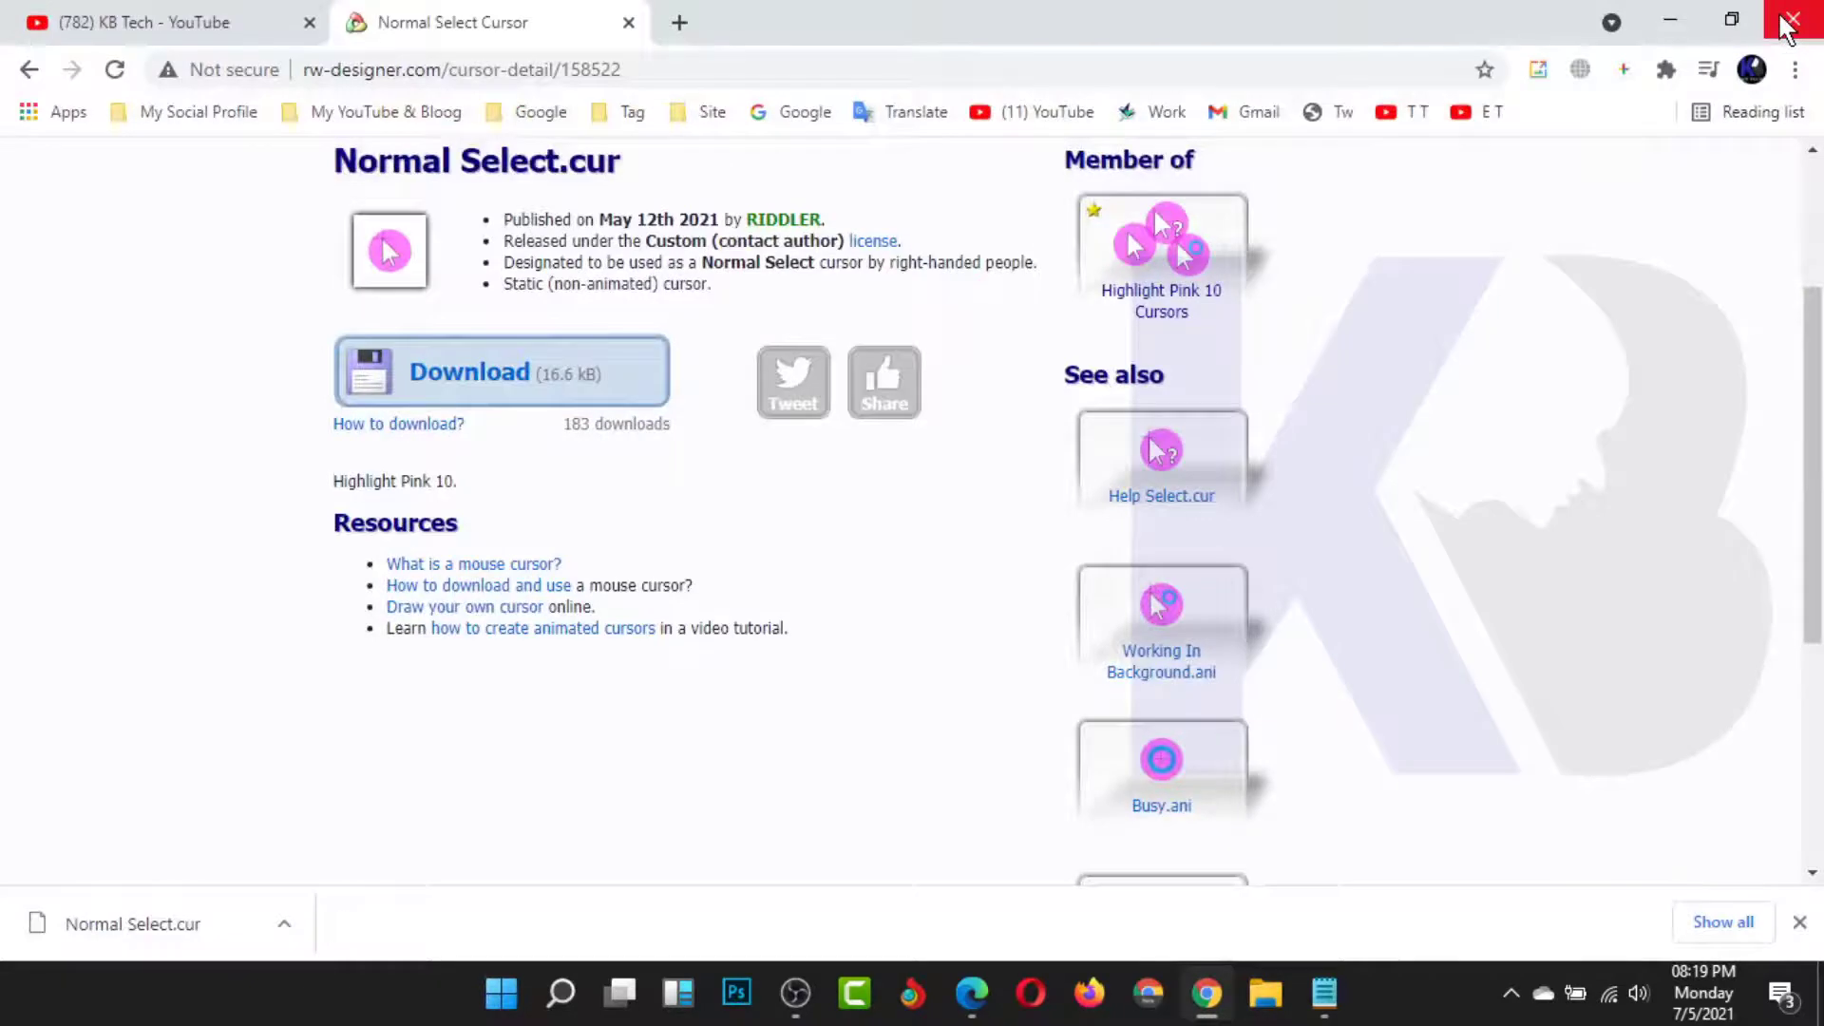
- Open the C:\Windows\Cursors folder in a new File Explorer window
left_click(1265, 994)
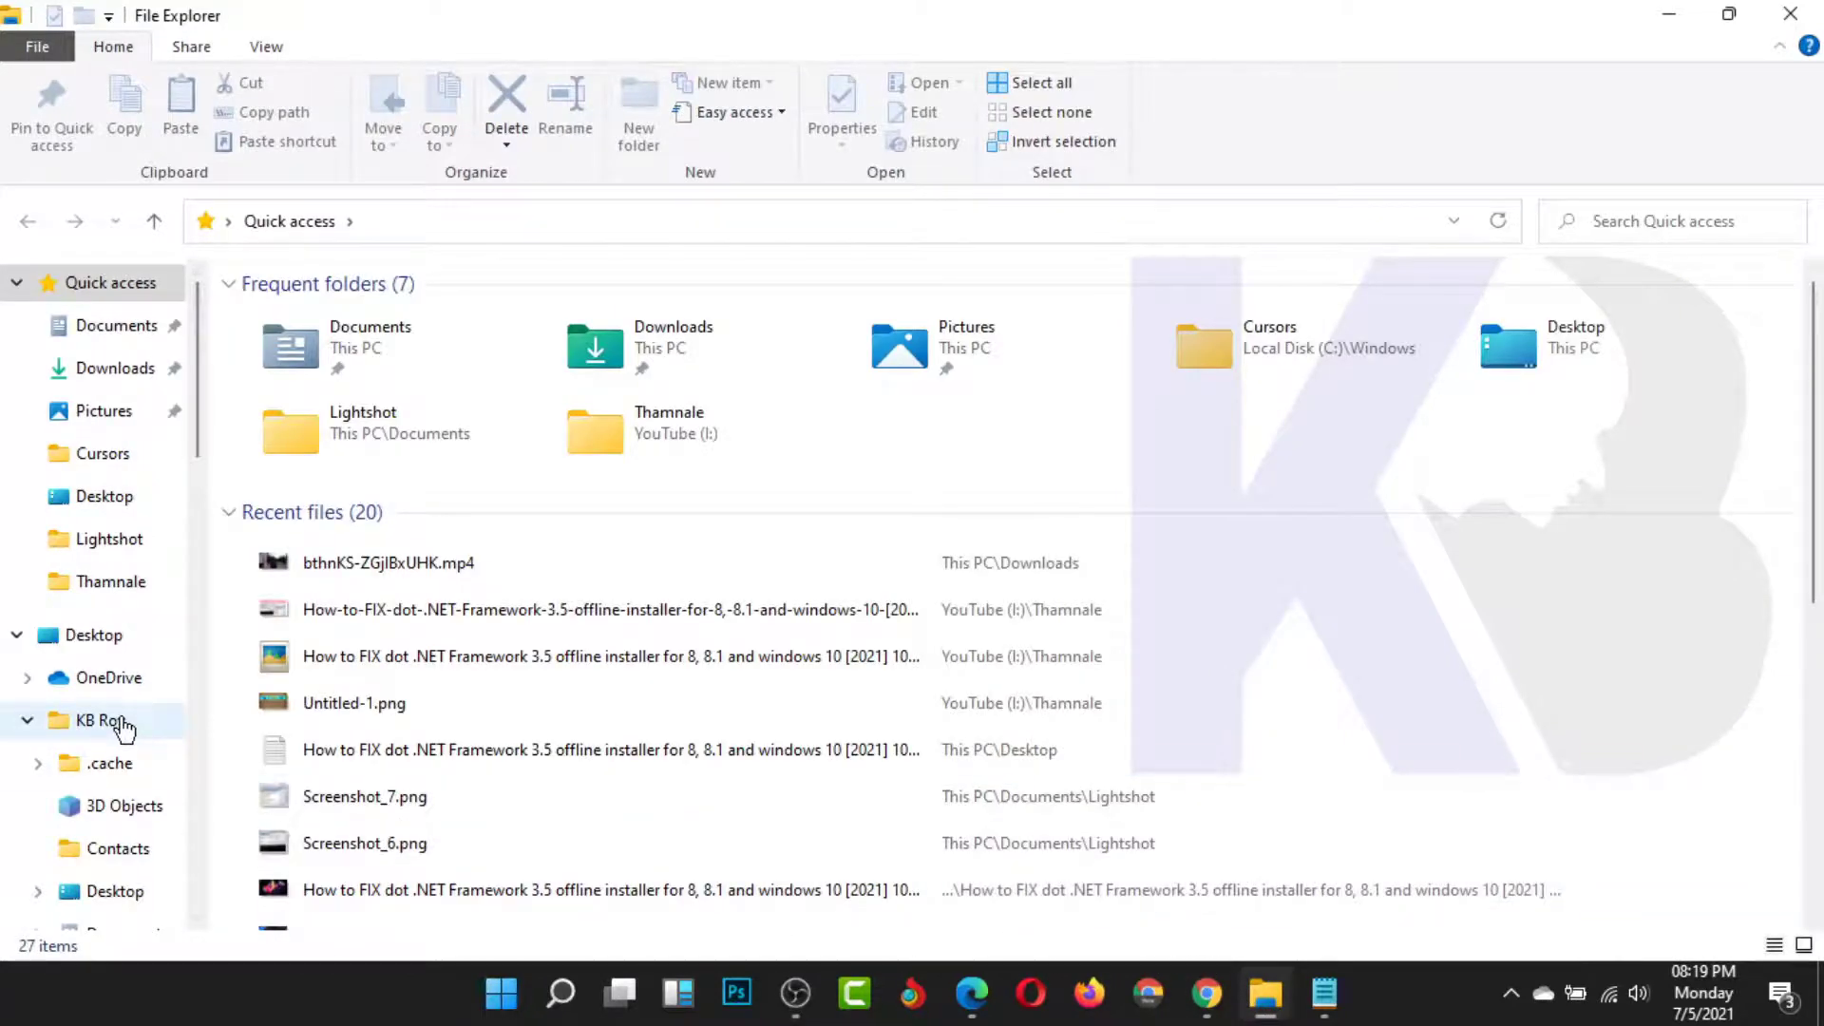
scroll(133, 722, "down", 2)
scroll(143, 720, "down", 2)
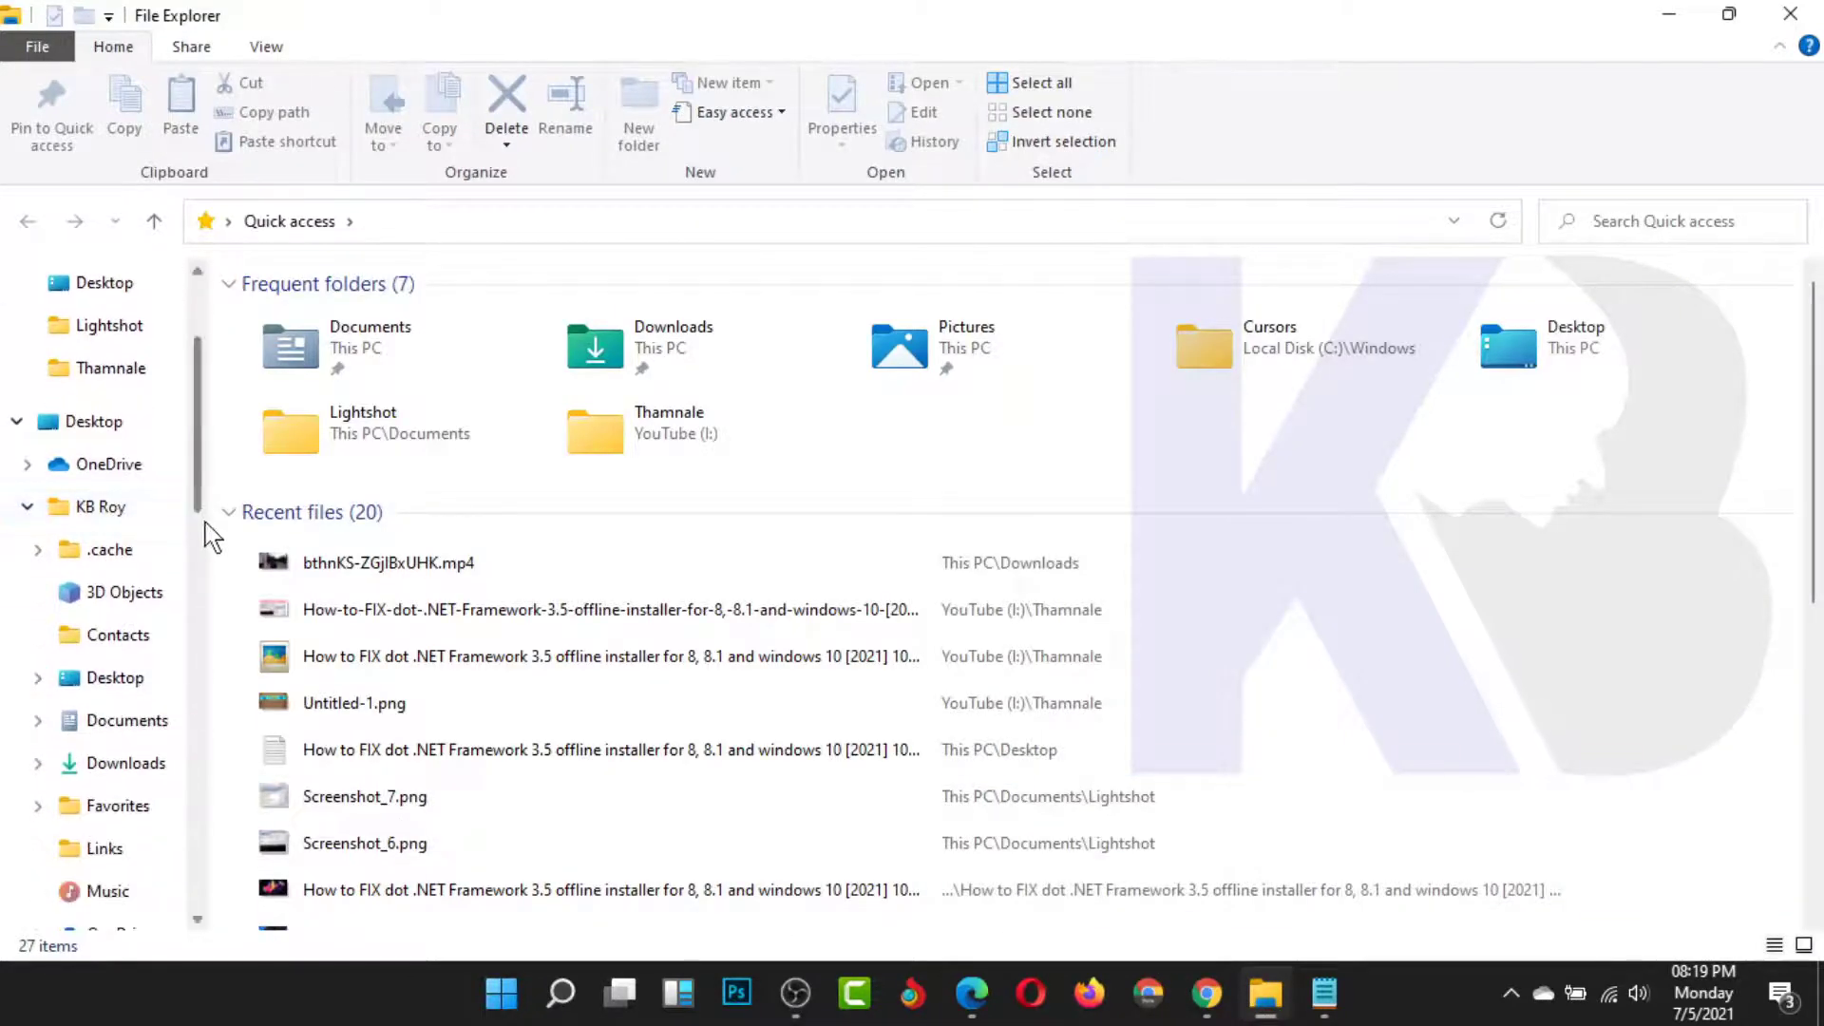
left_click_drag(202, 508, 269, 703)
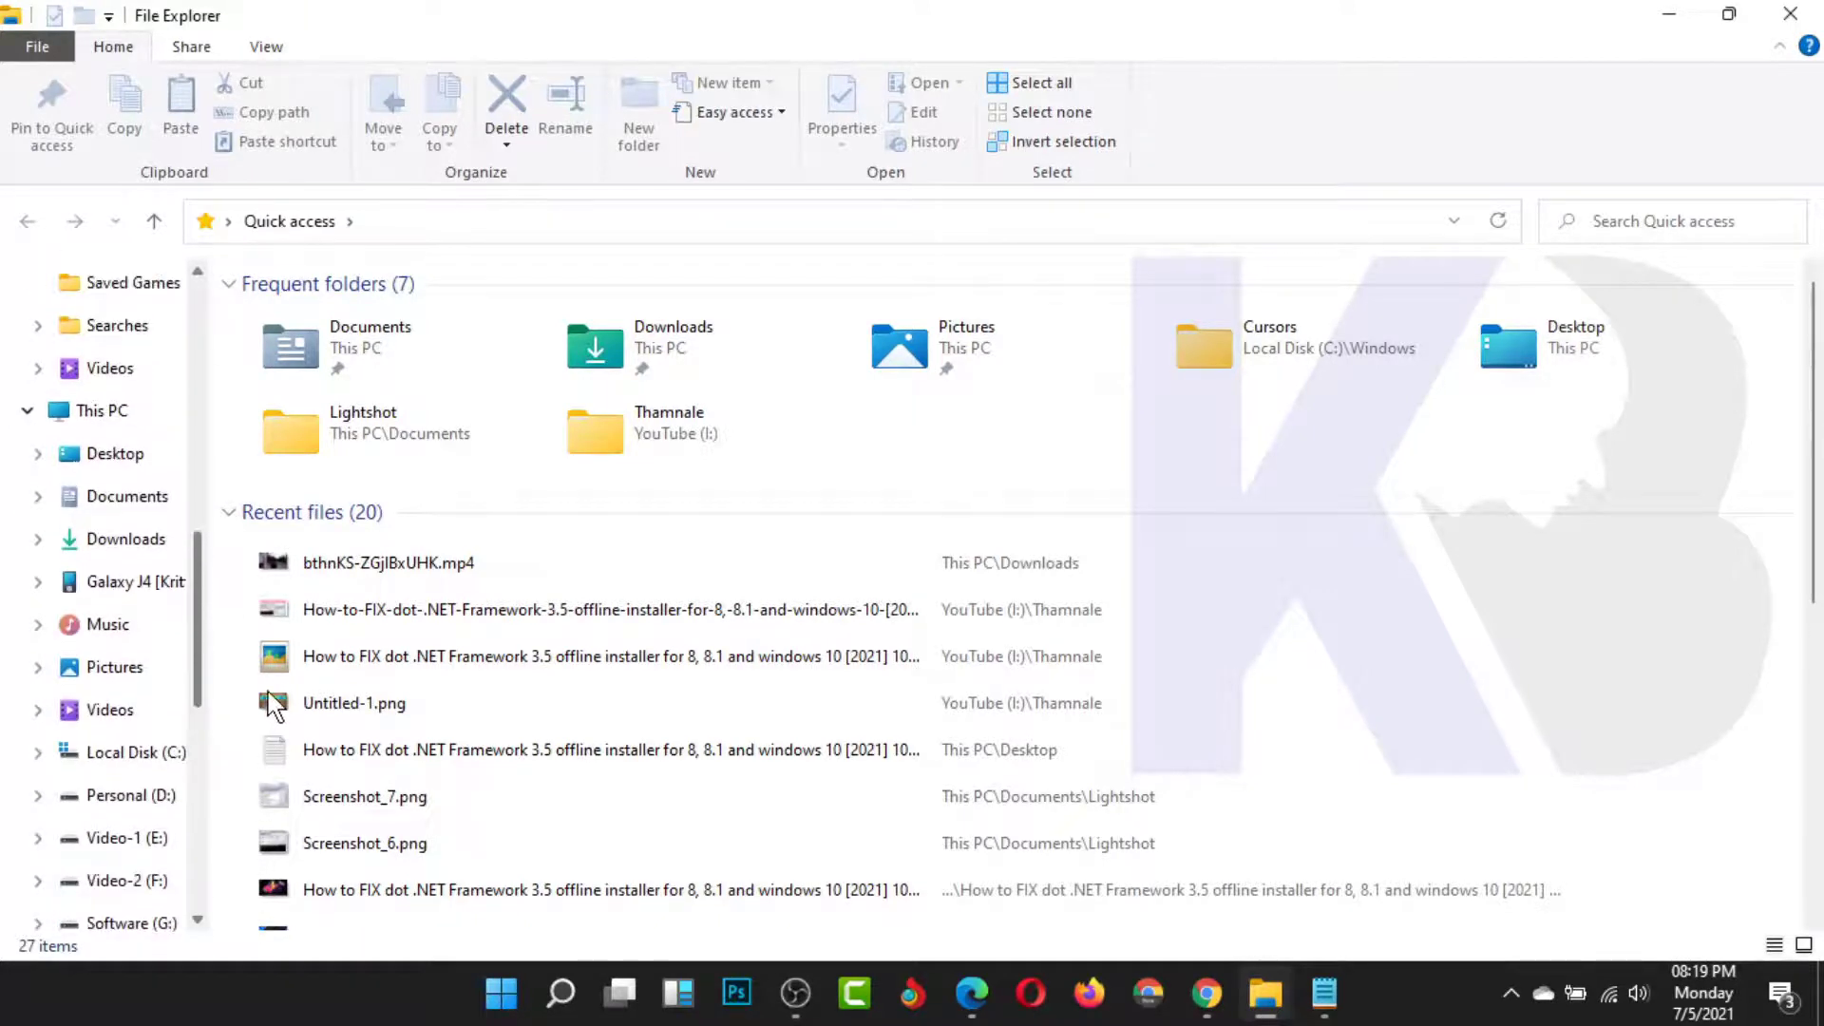
left_click(133, 752)
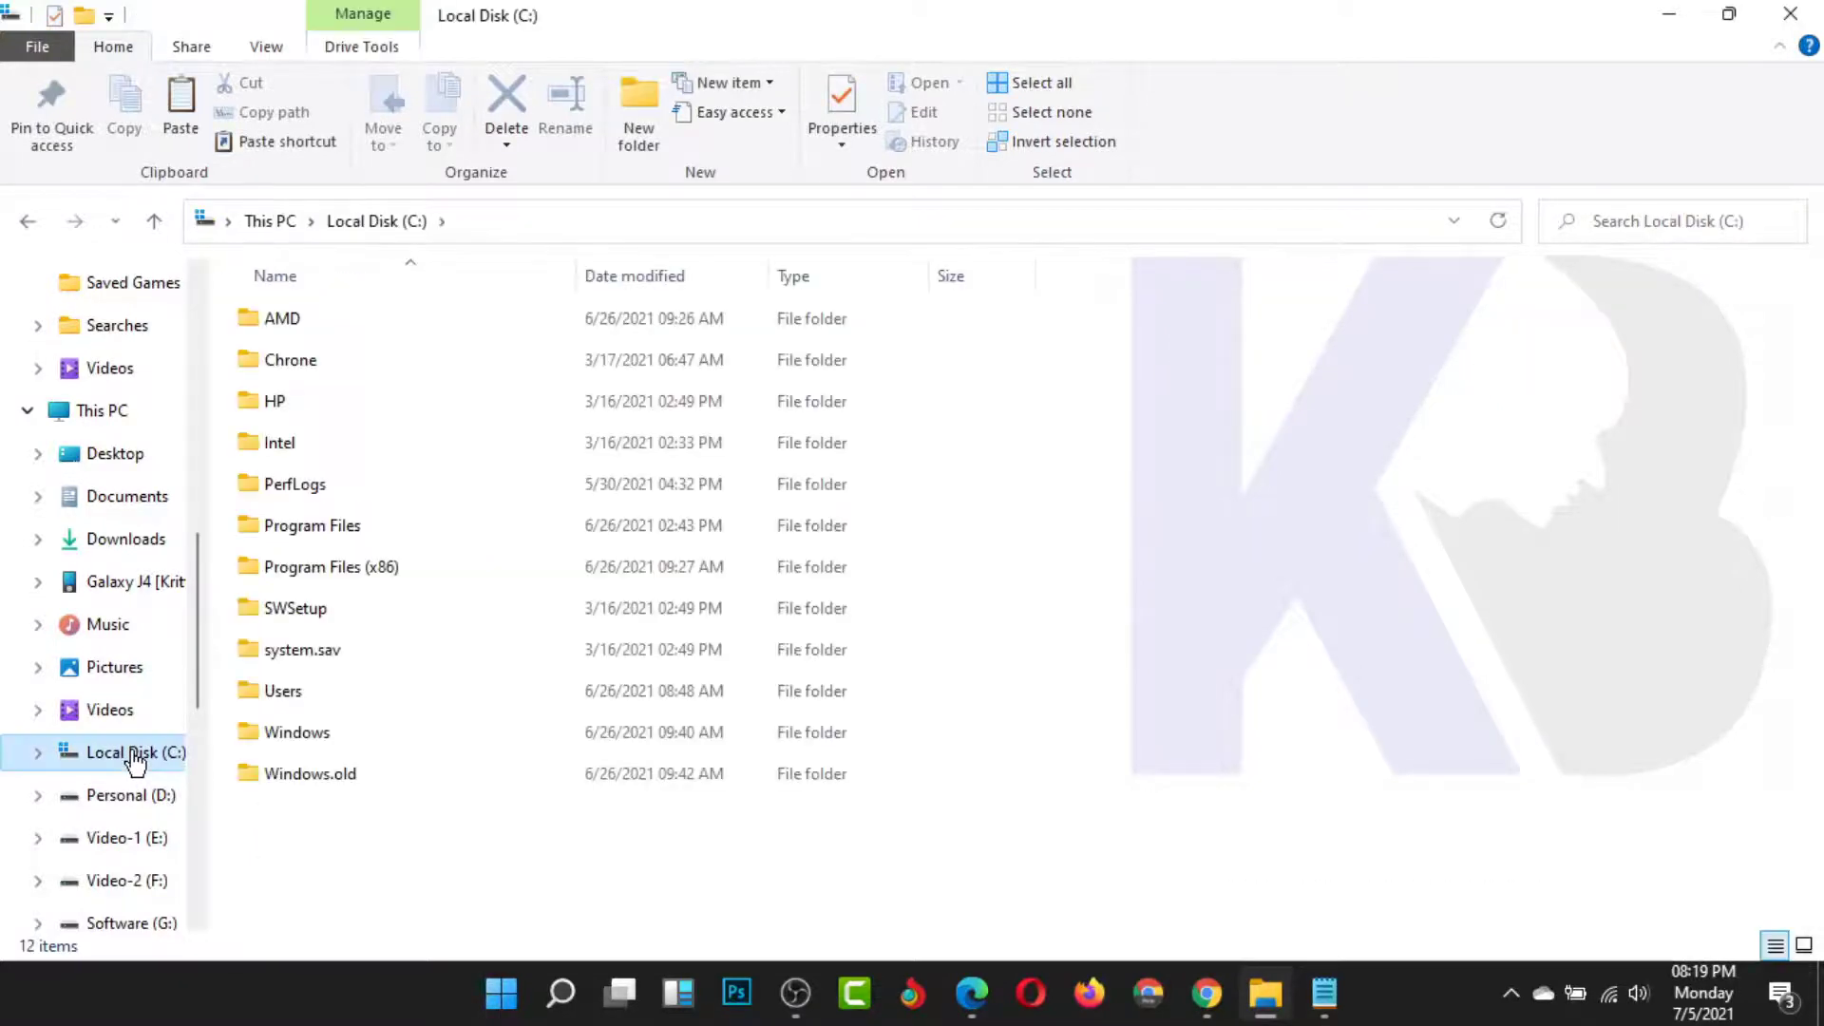
double_click(314, 737)
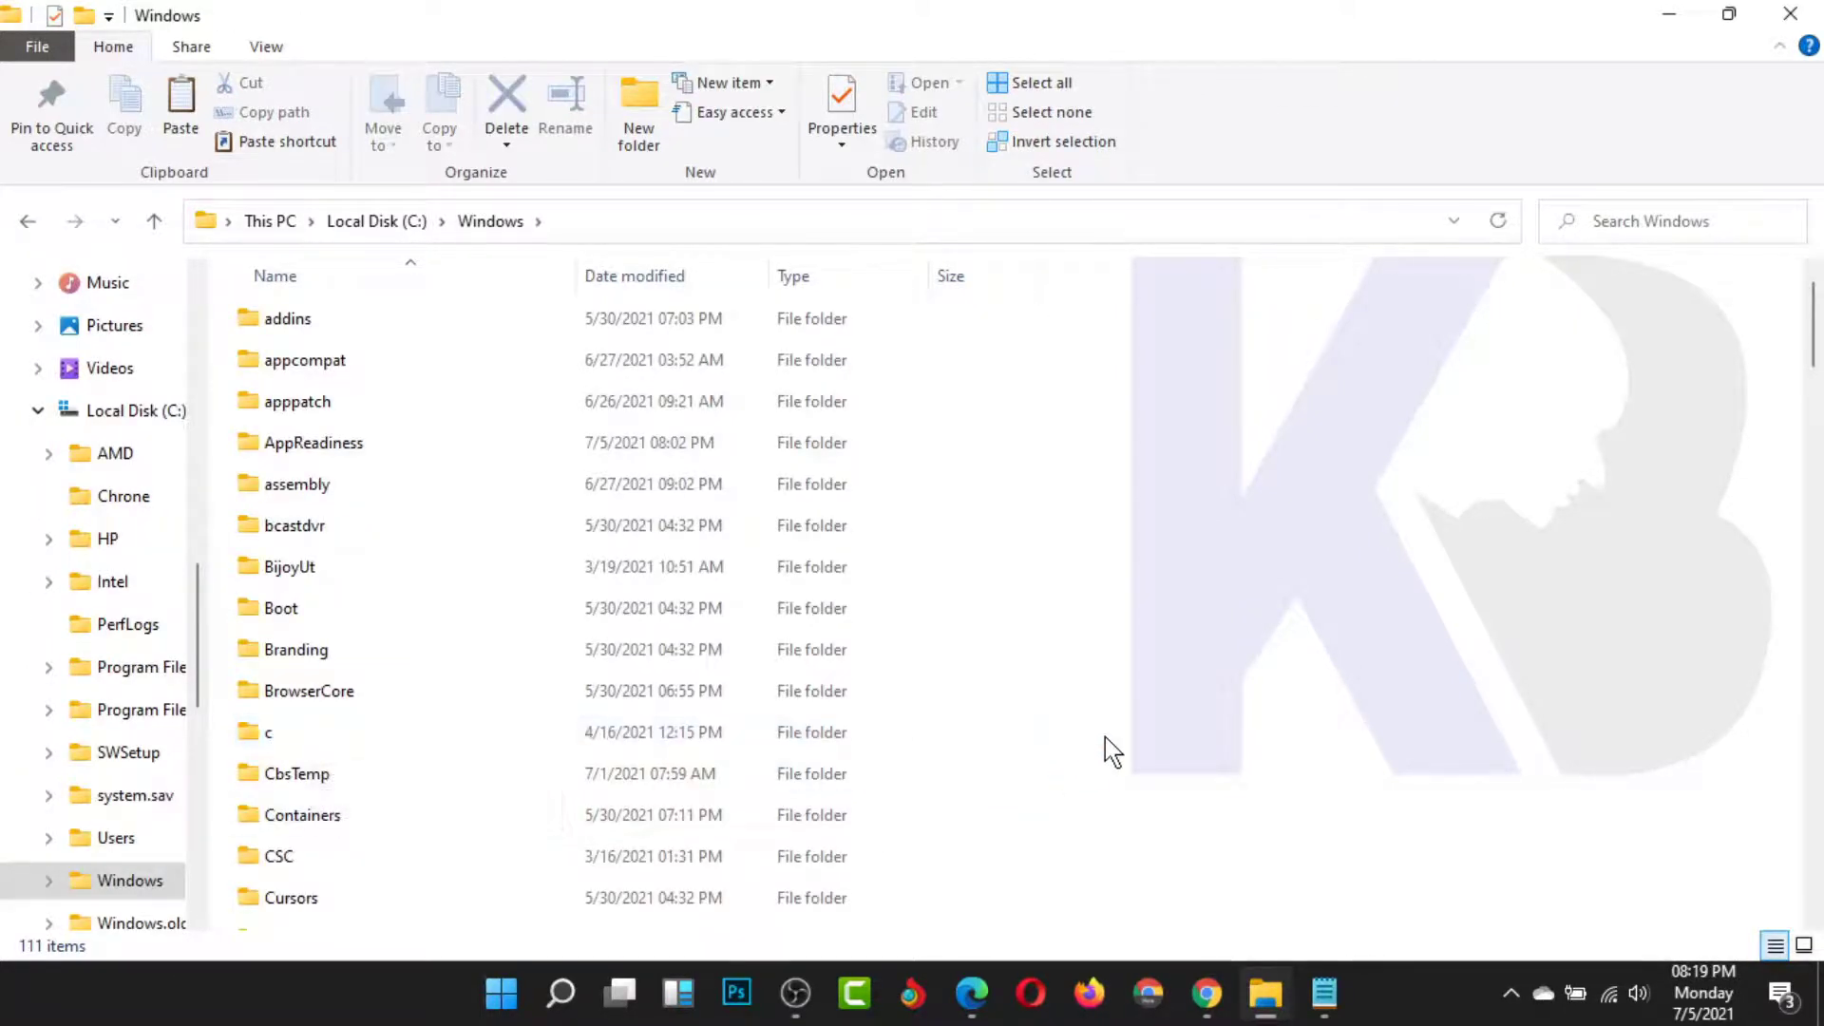
scroll(1104, 738, "down", 3)
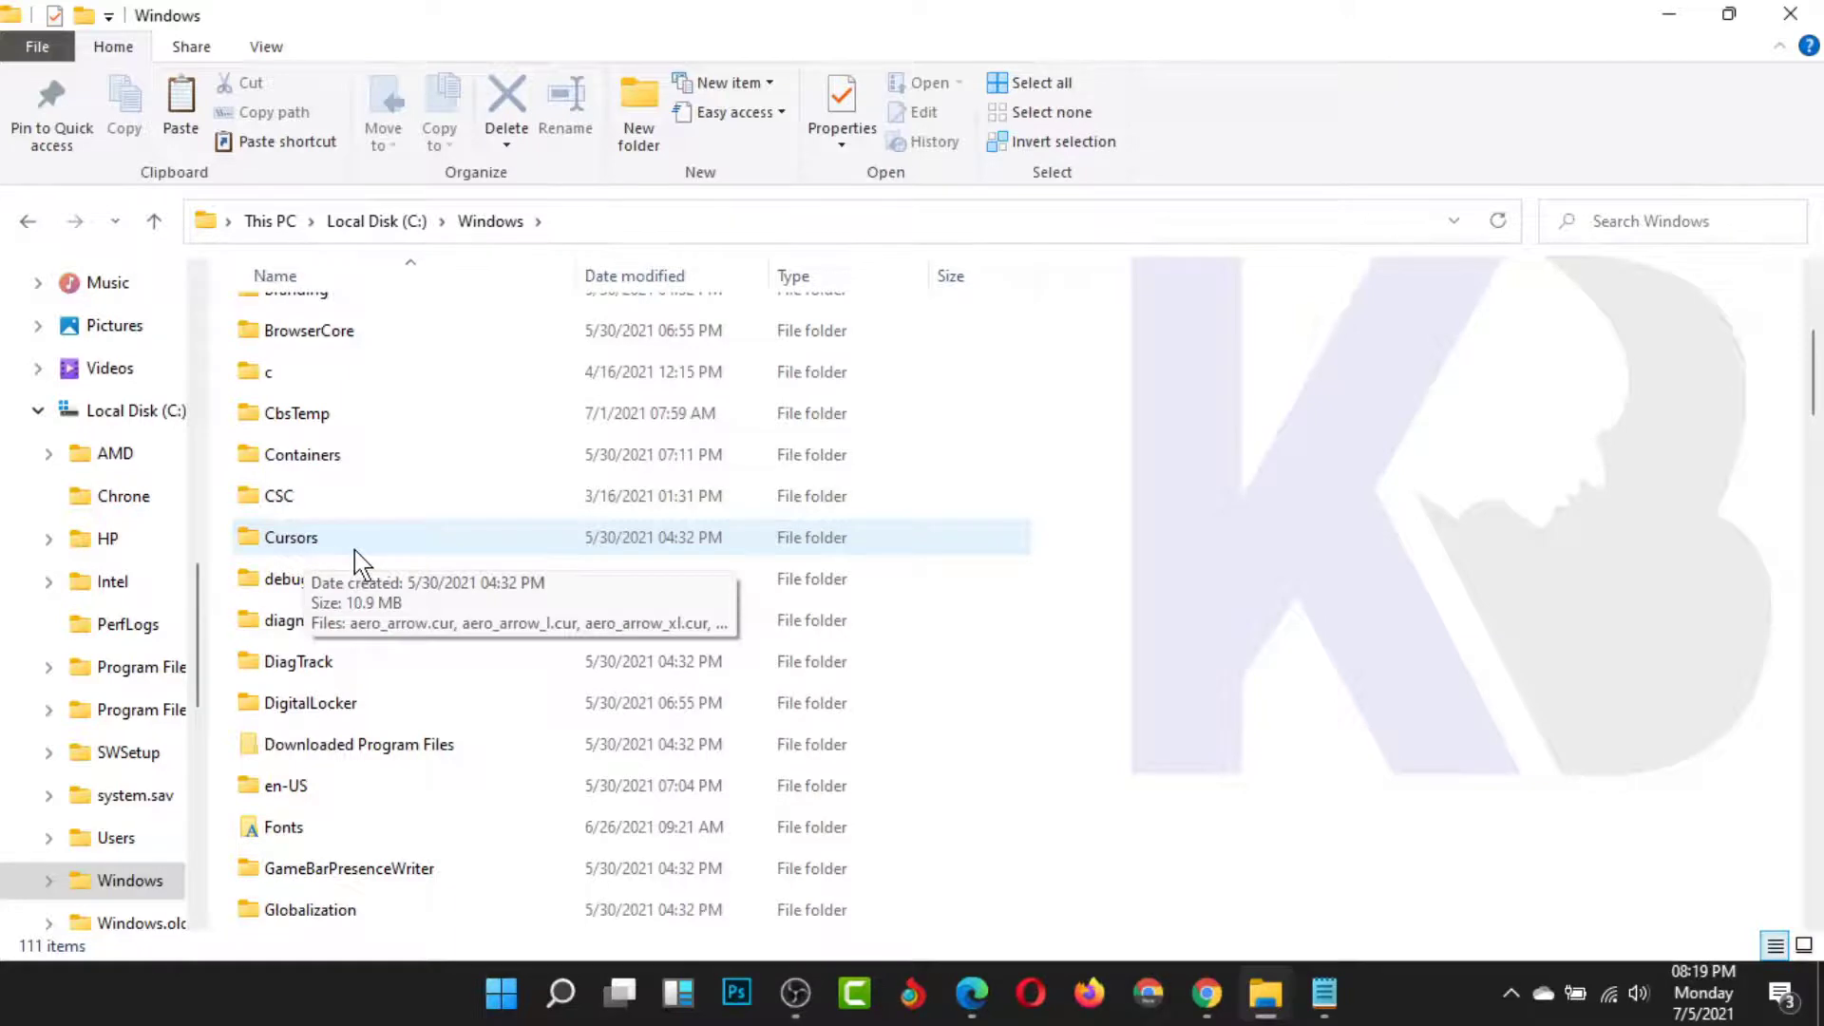
double_click(328, 539)
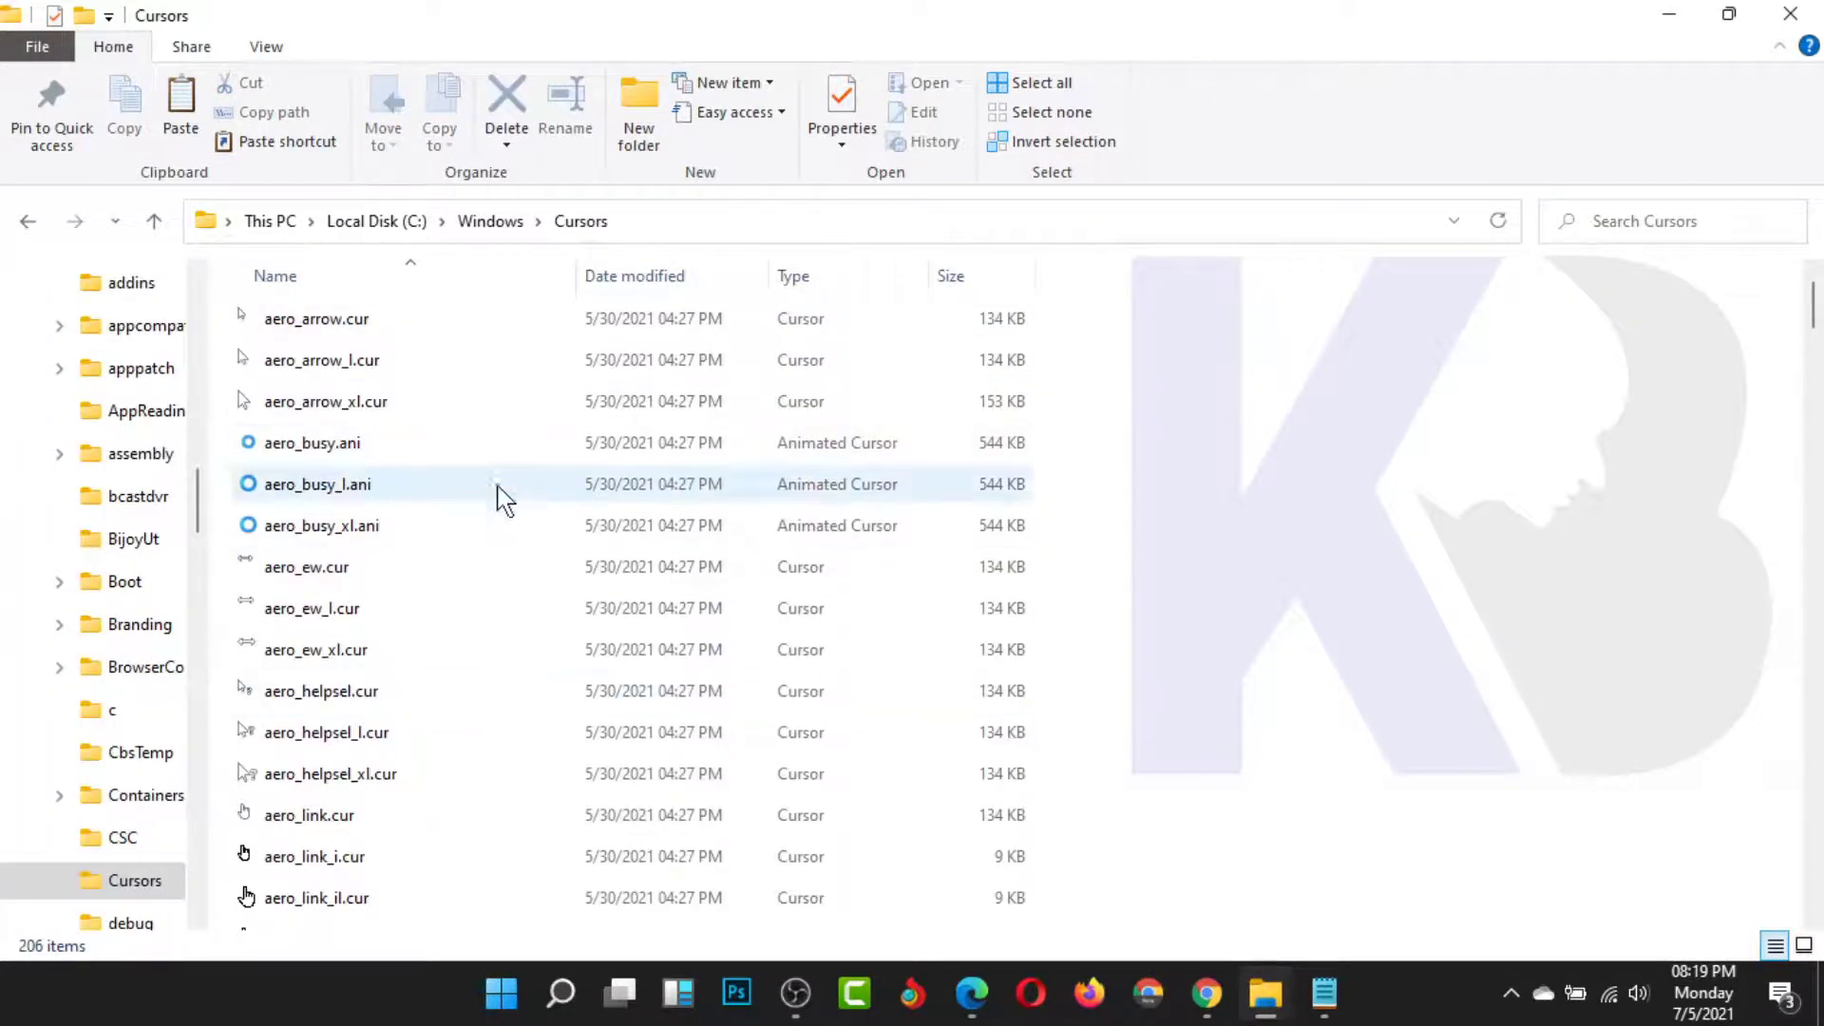
- Paste Normal Select.cur into the Cursors folder with administrator permission, locate the pasted file and close File Explorer
right_click(1300, 542)
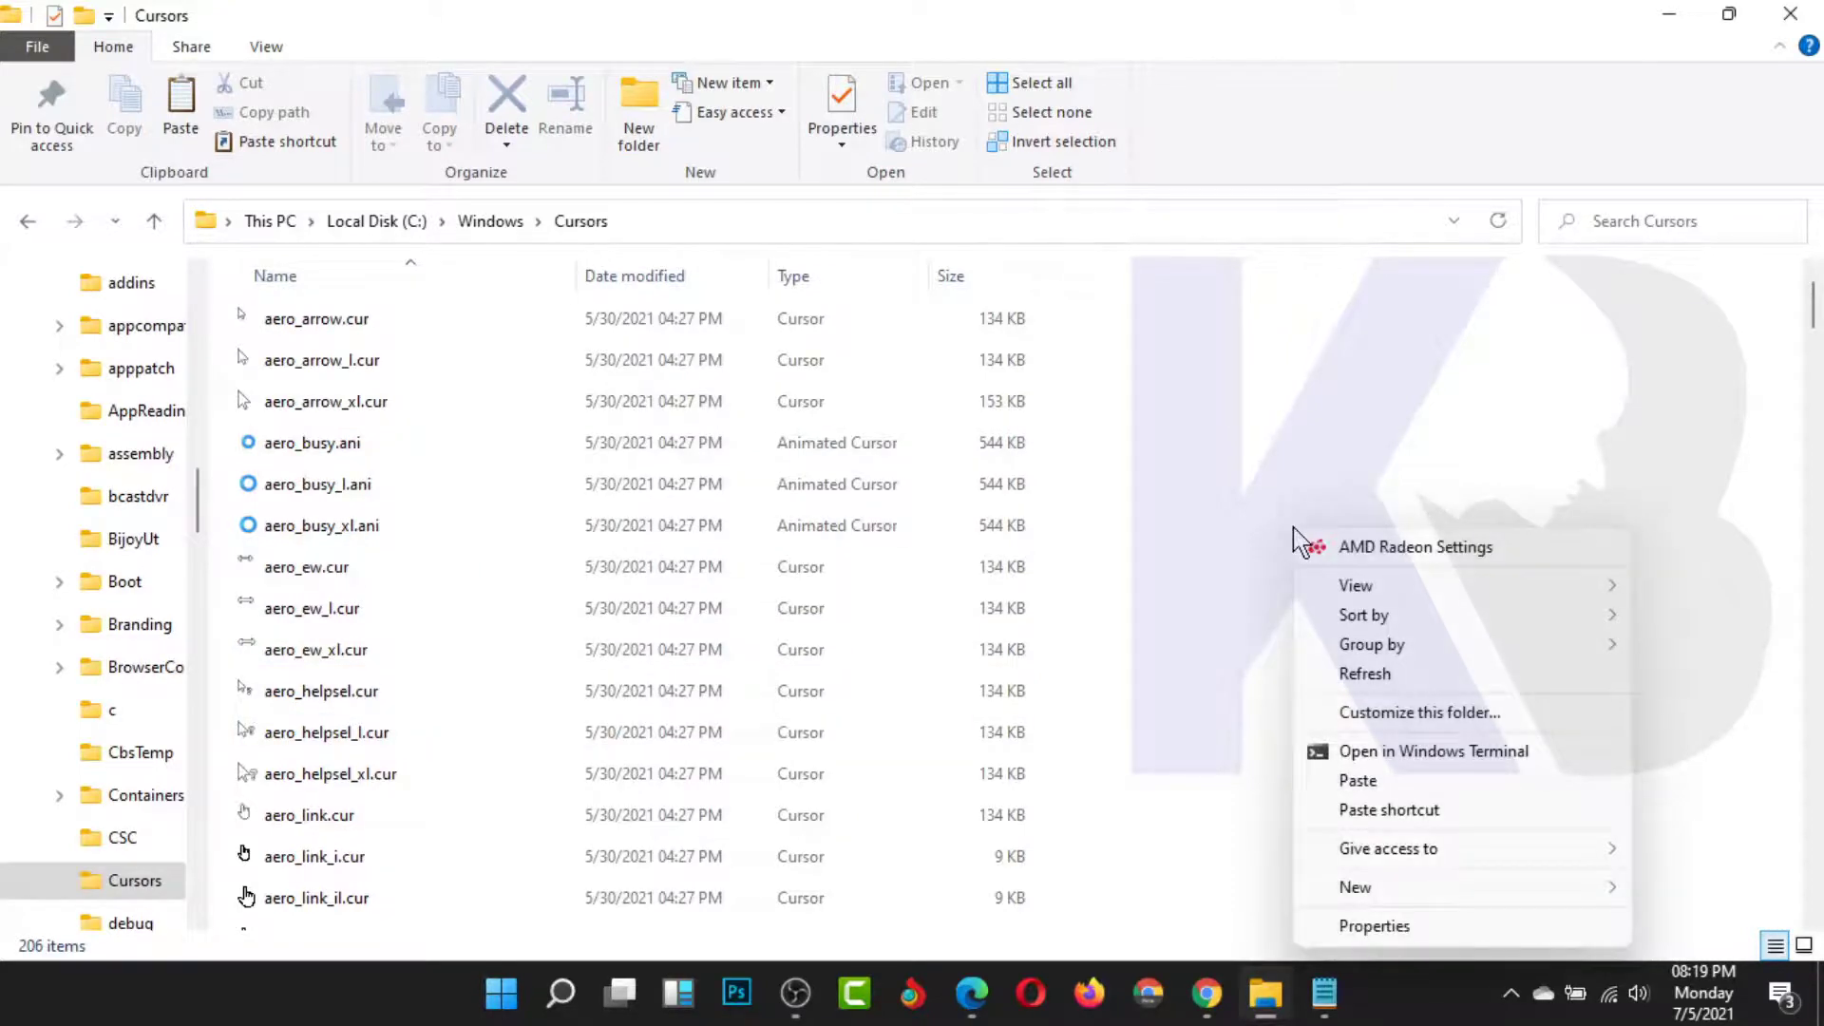
left_click(1356, 780)
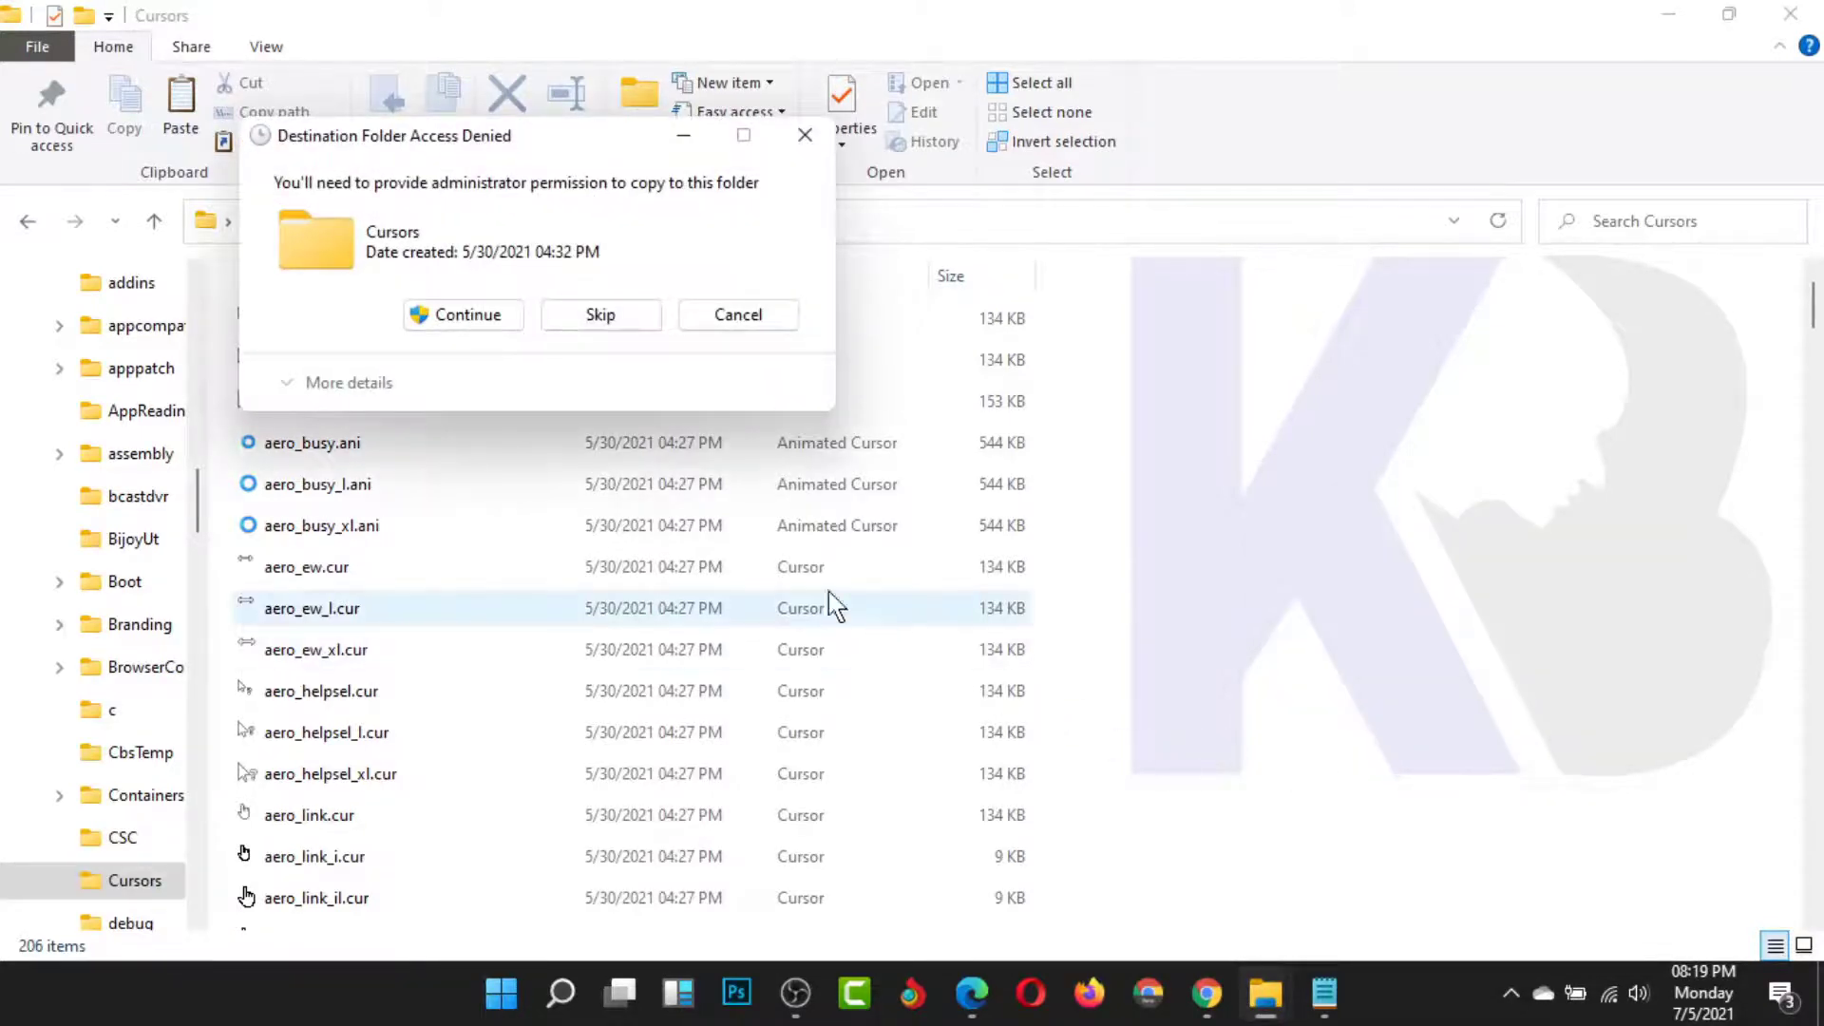
left_click(467, 314)
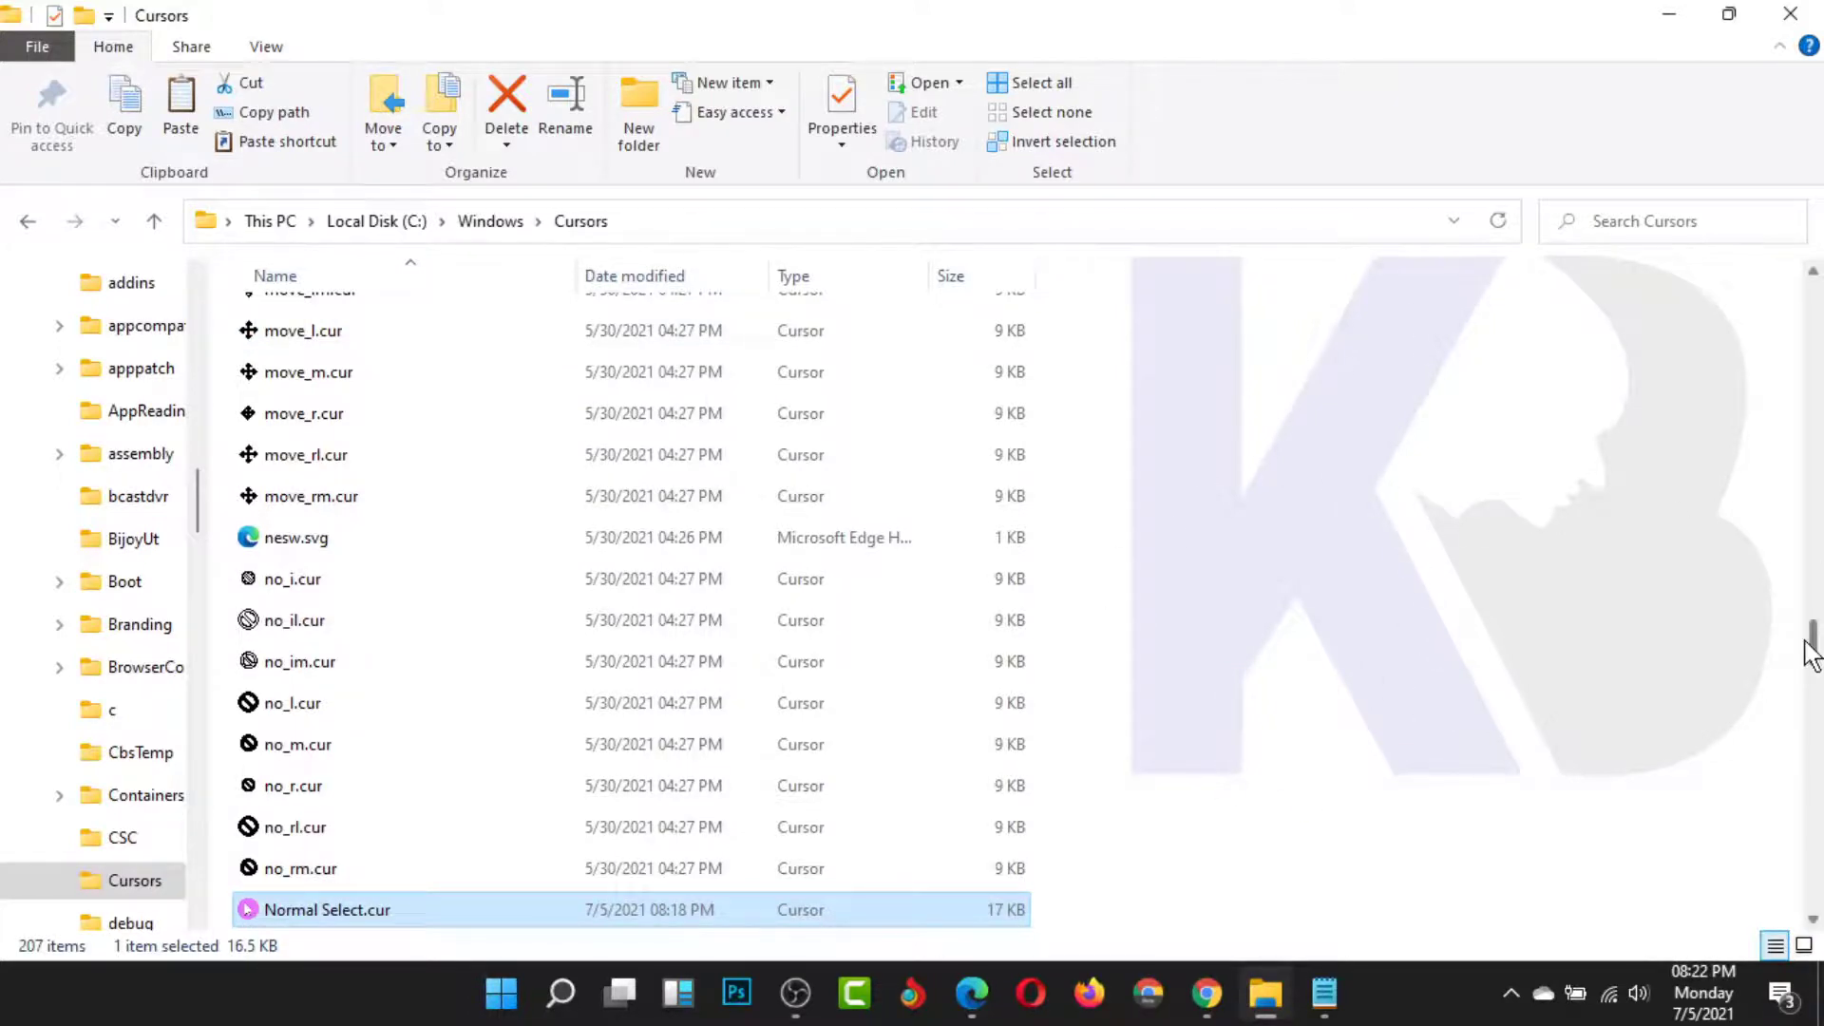
left_click_drag(1814, 655, 1810, 679)
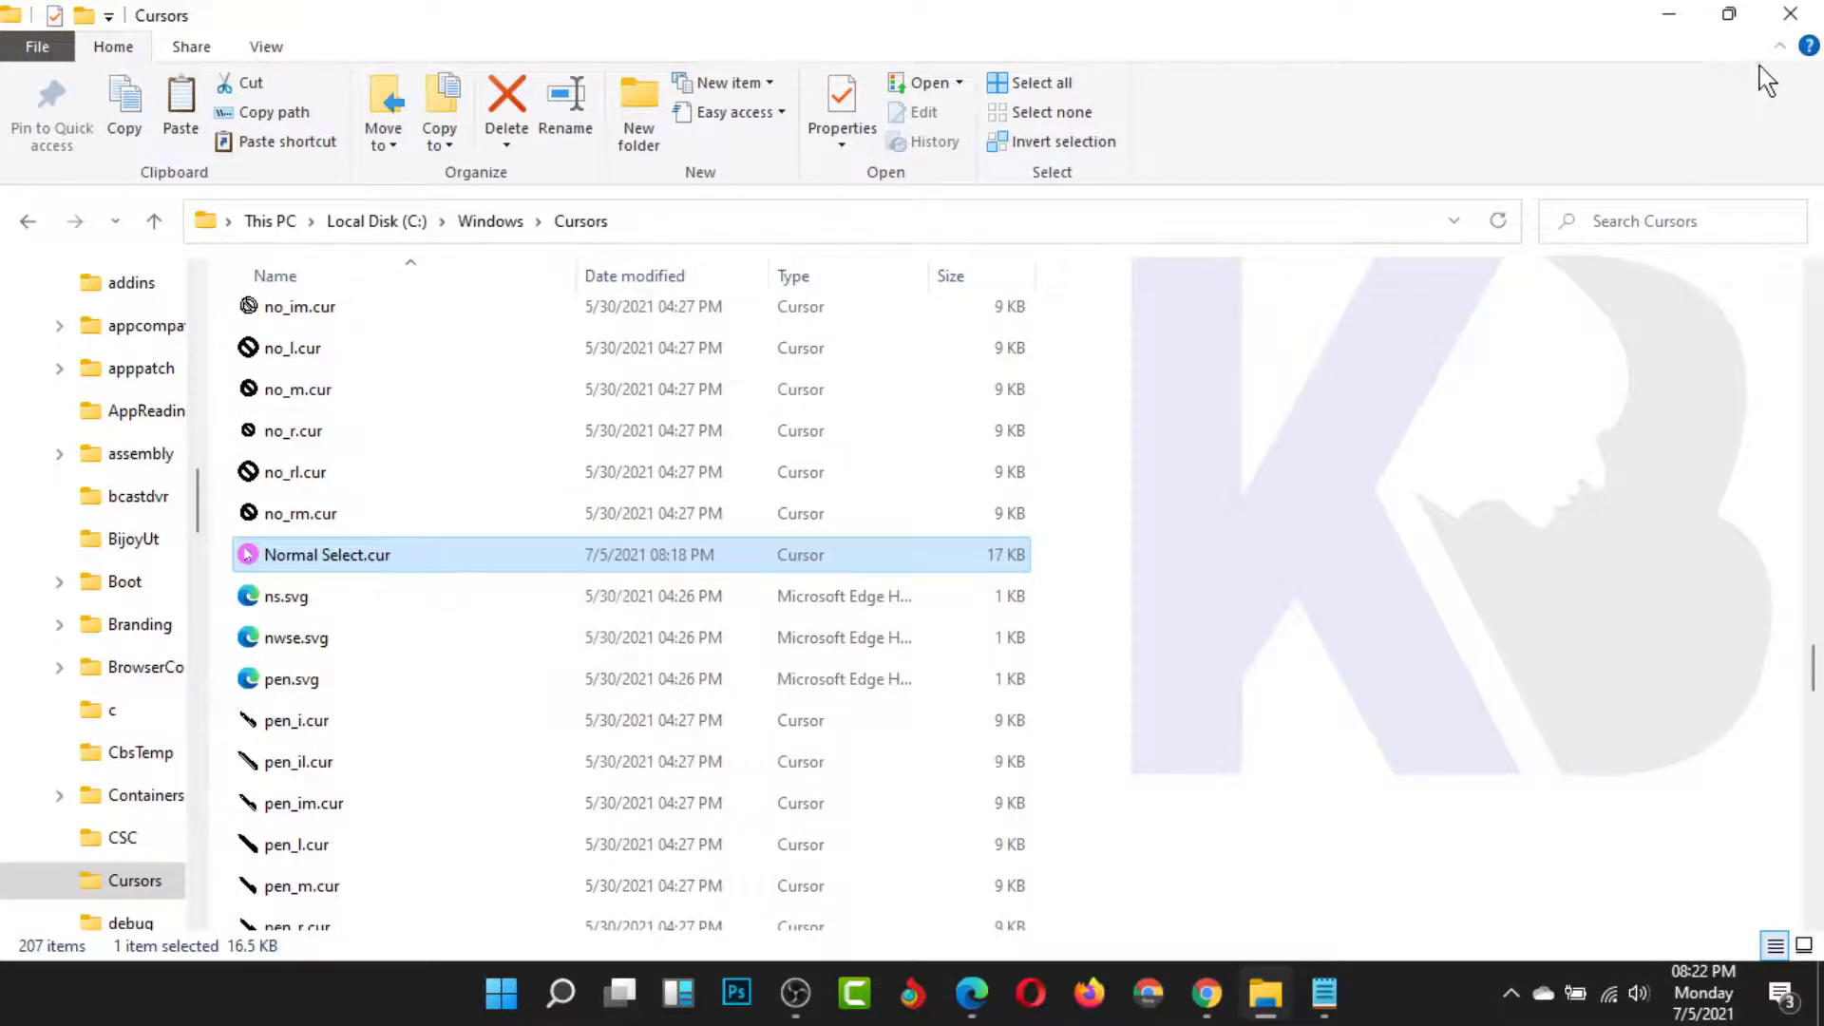
left_click(1790, 19)
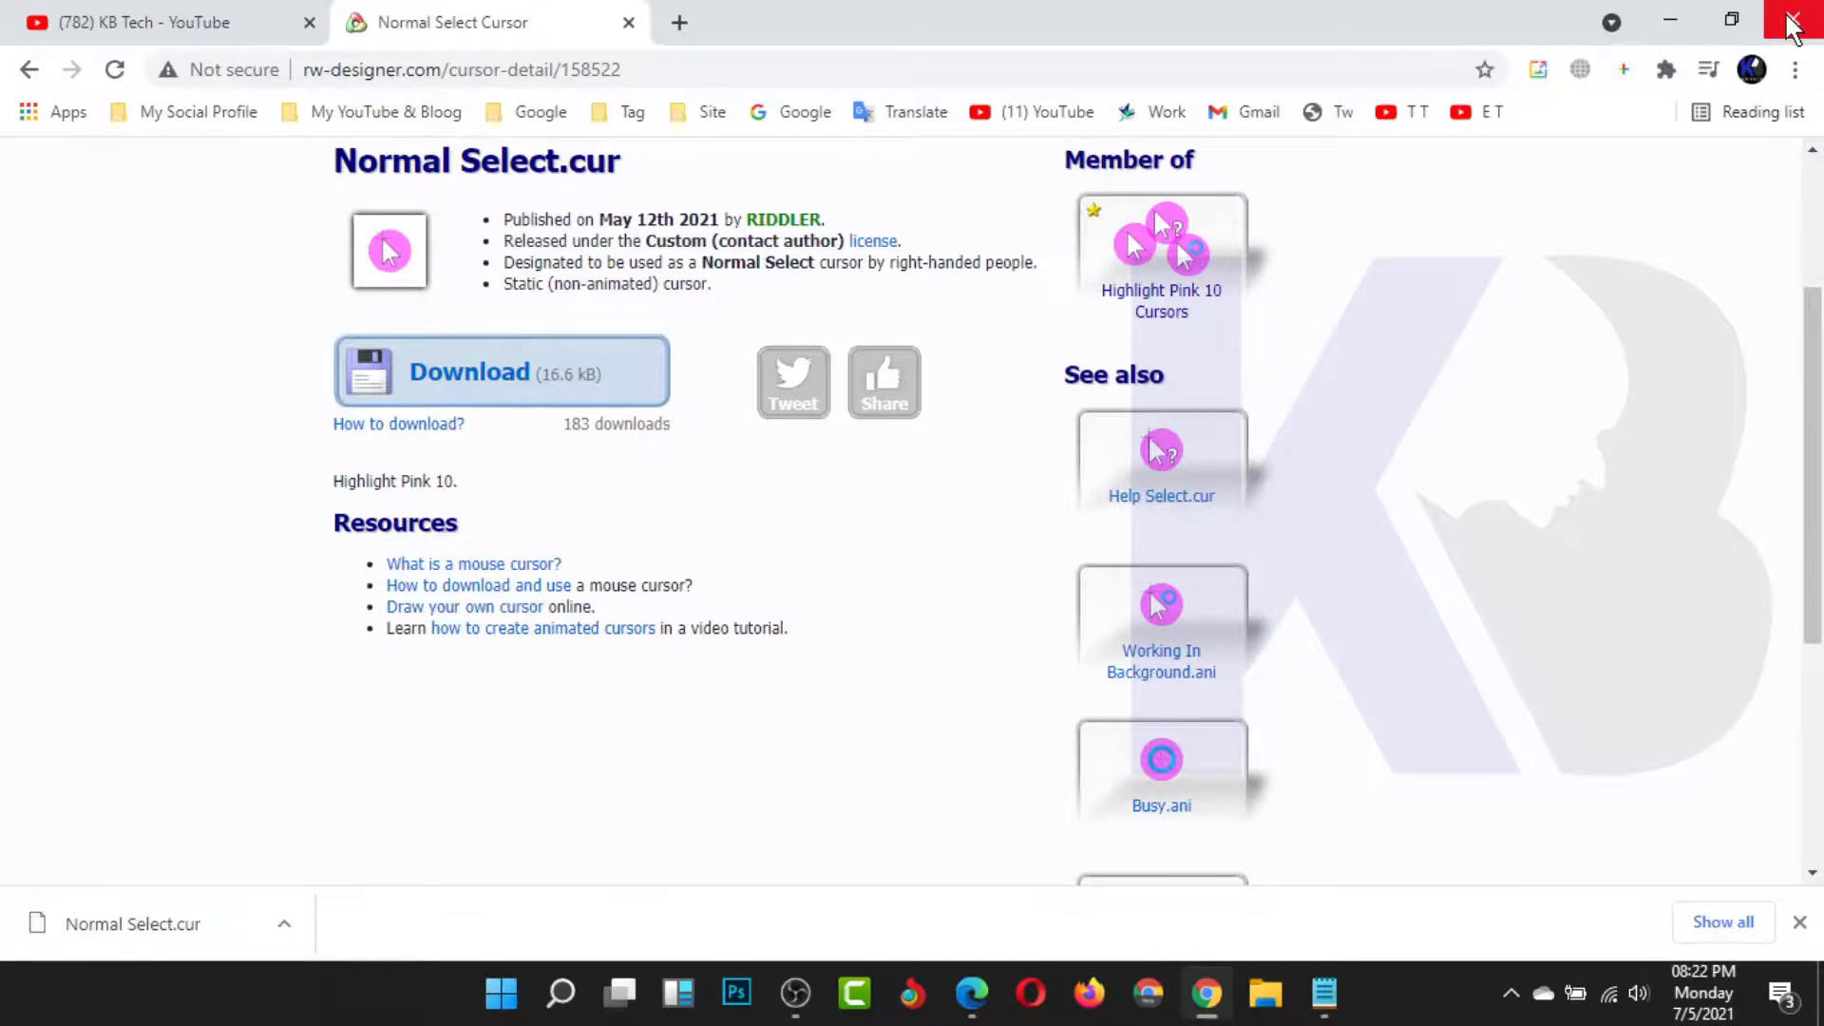
- Close the browser and open the Mouse pointer page in the Accessibility section of Windows Settings
left_click(1791, 23)
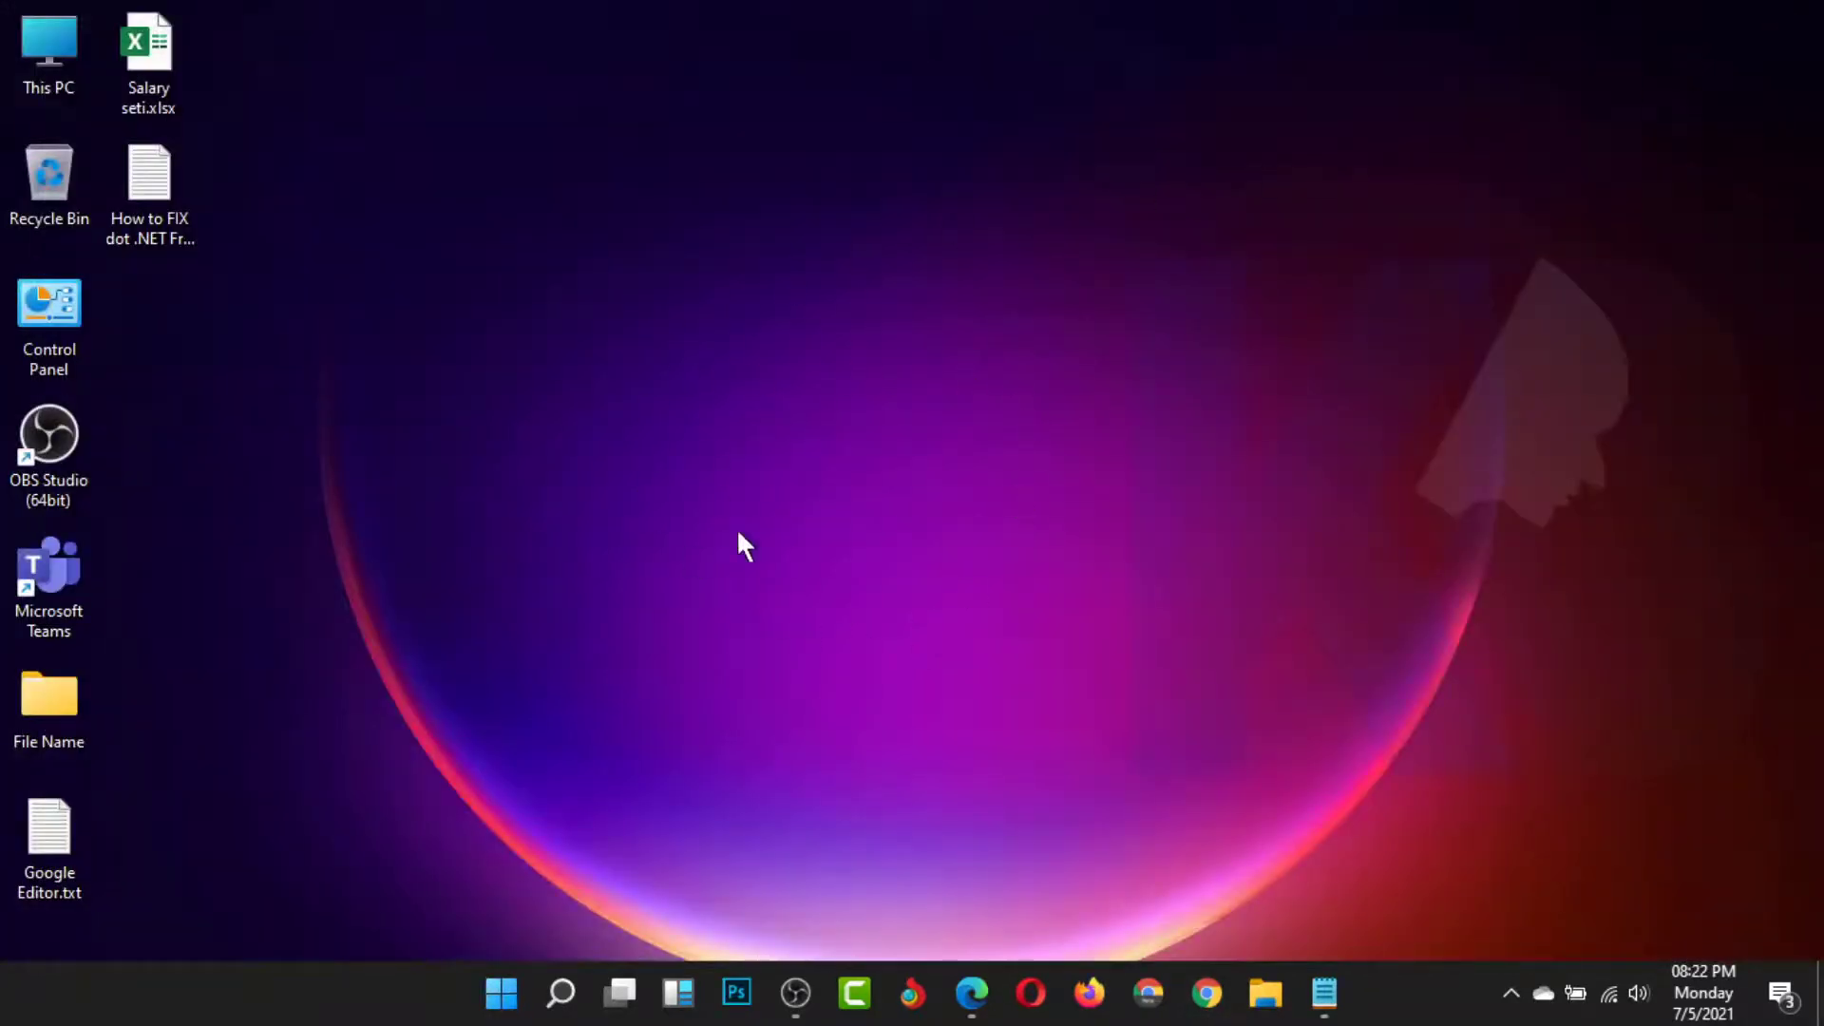
right_click(500, 998)
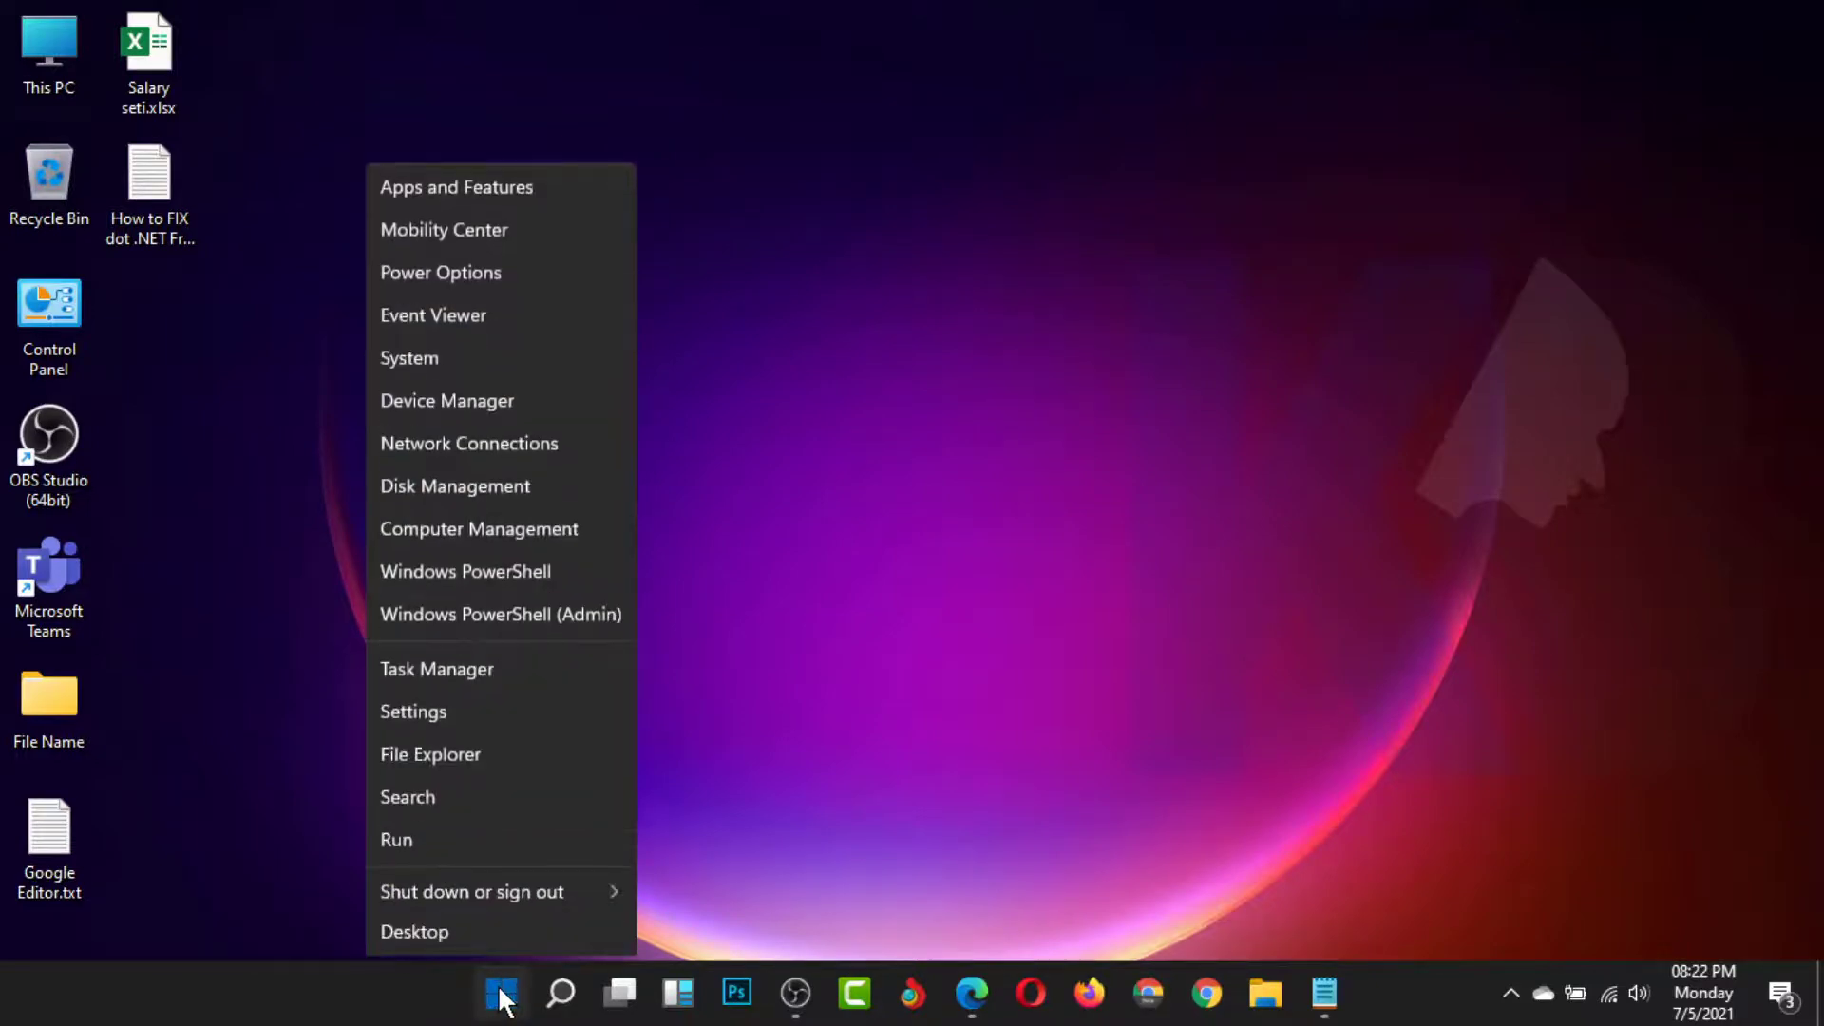
left_click(487, 359)
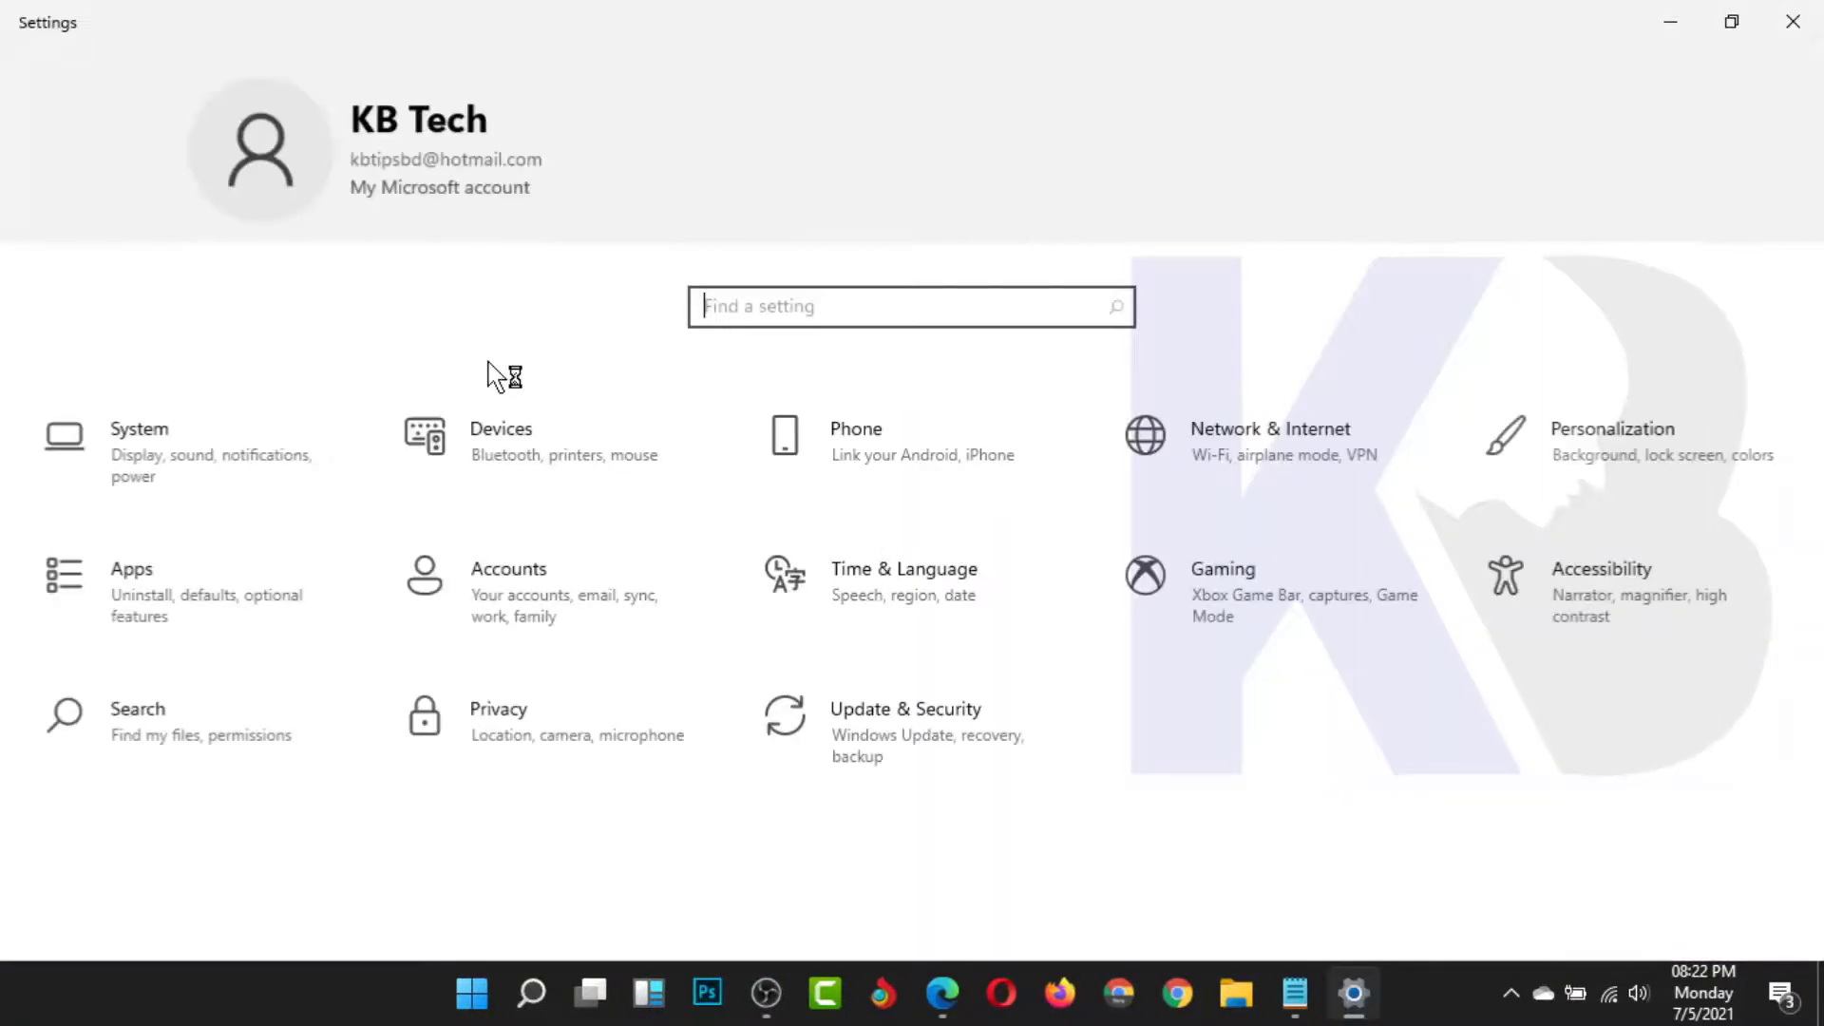
left_click(1603, 581)
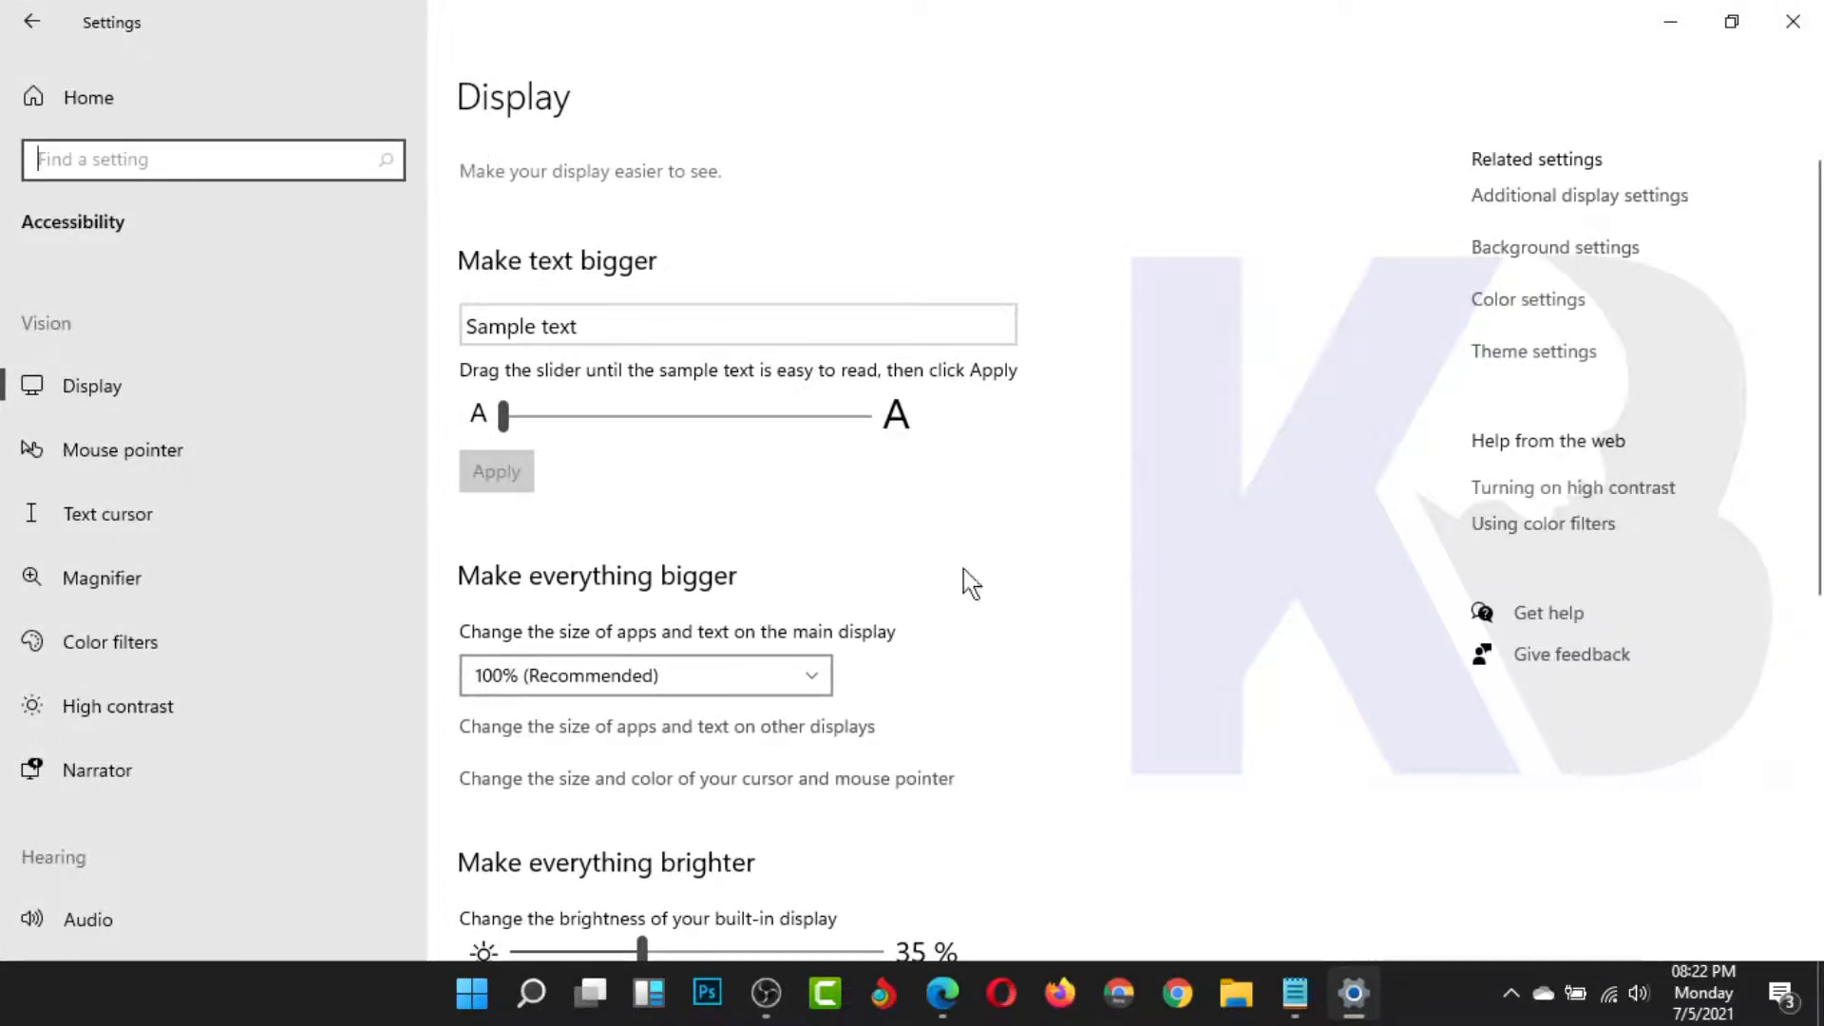
left_click(143, 461)
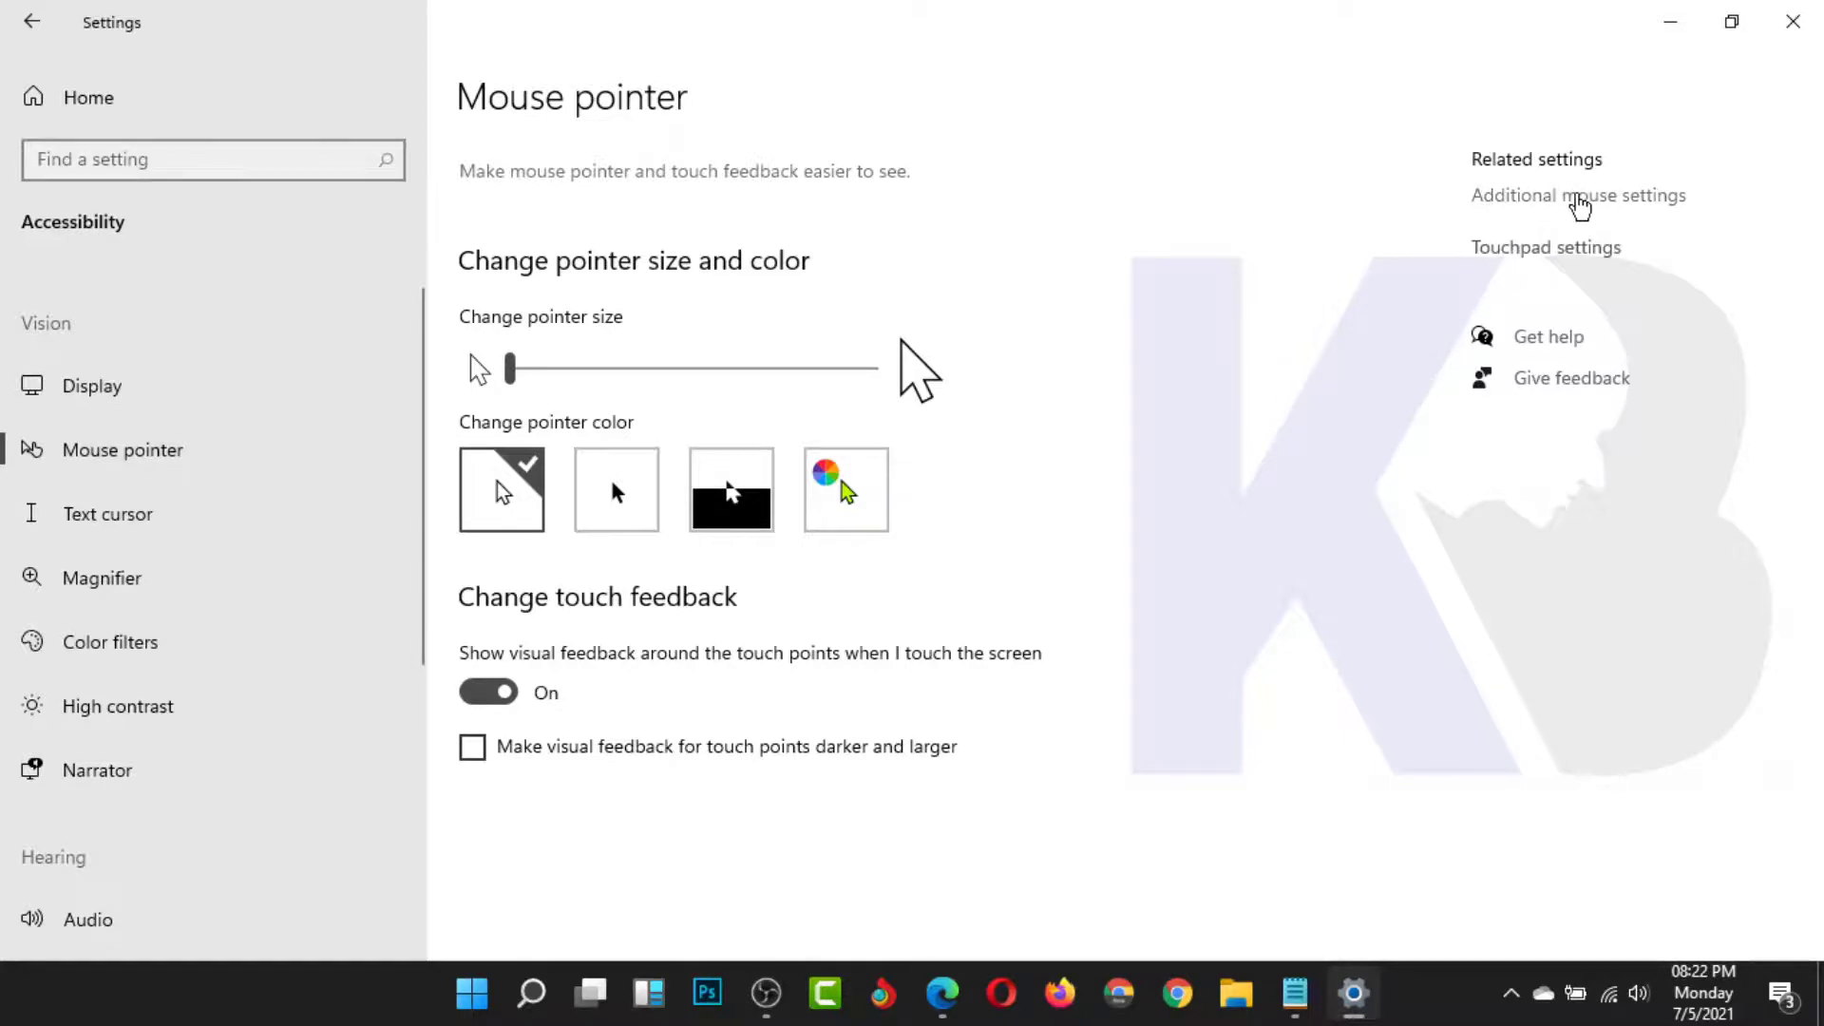
- Open Mouse Properties through the additional mouse options and show its pointer customization list
left_click(1579, 200)
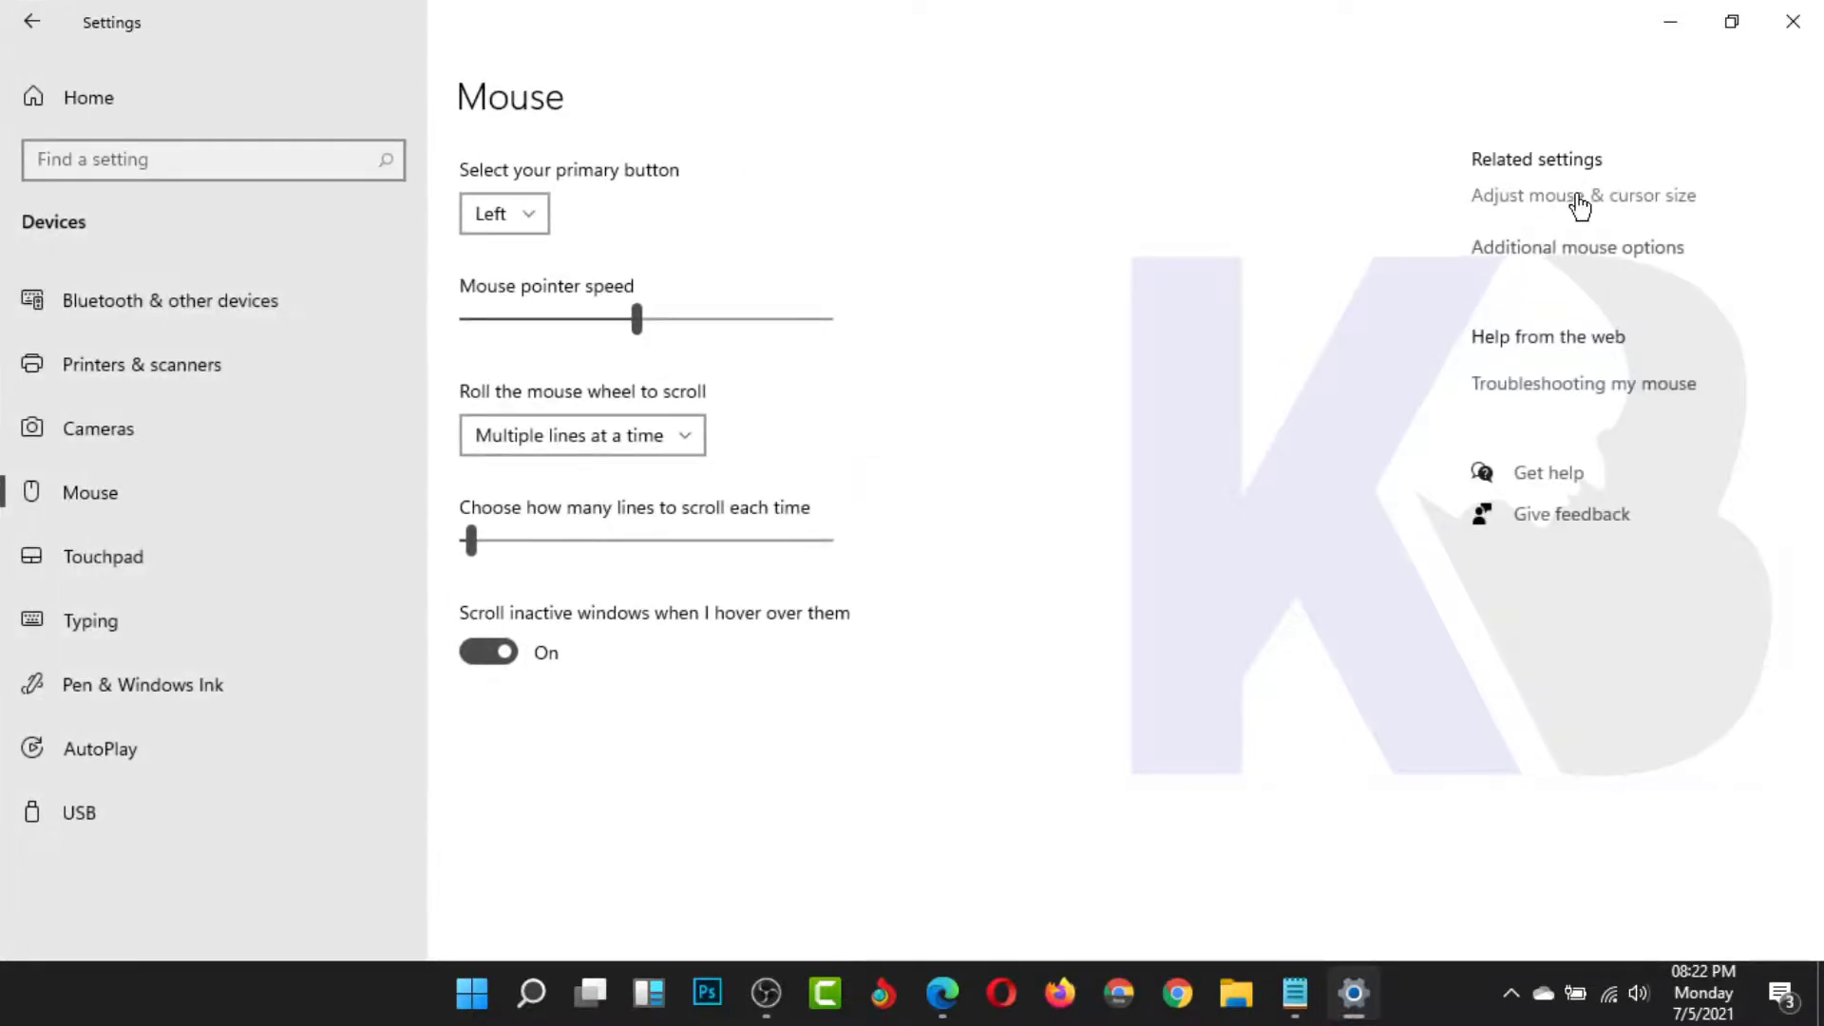
left_click(1596, 257)
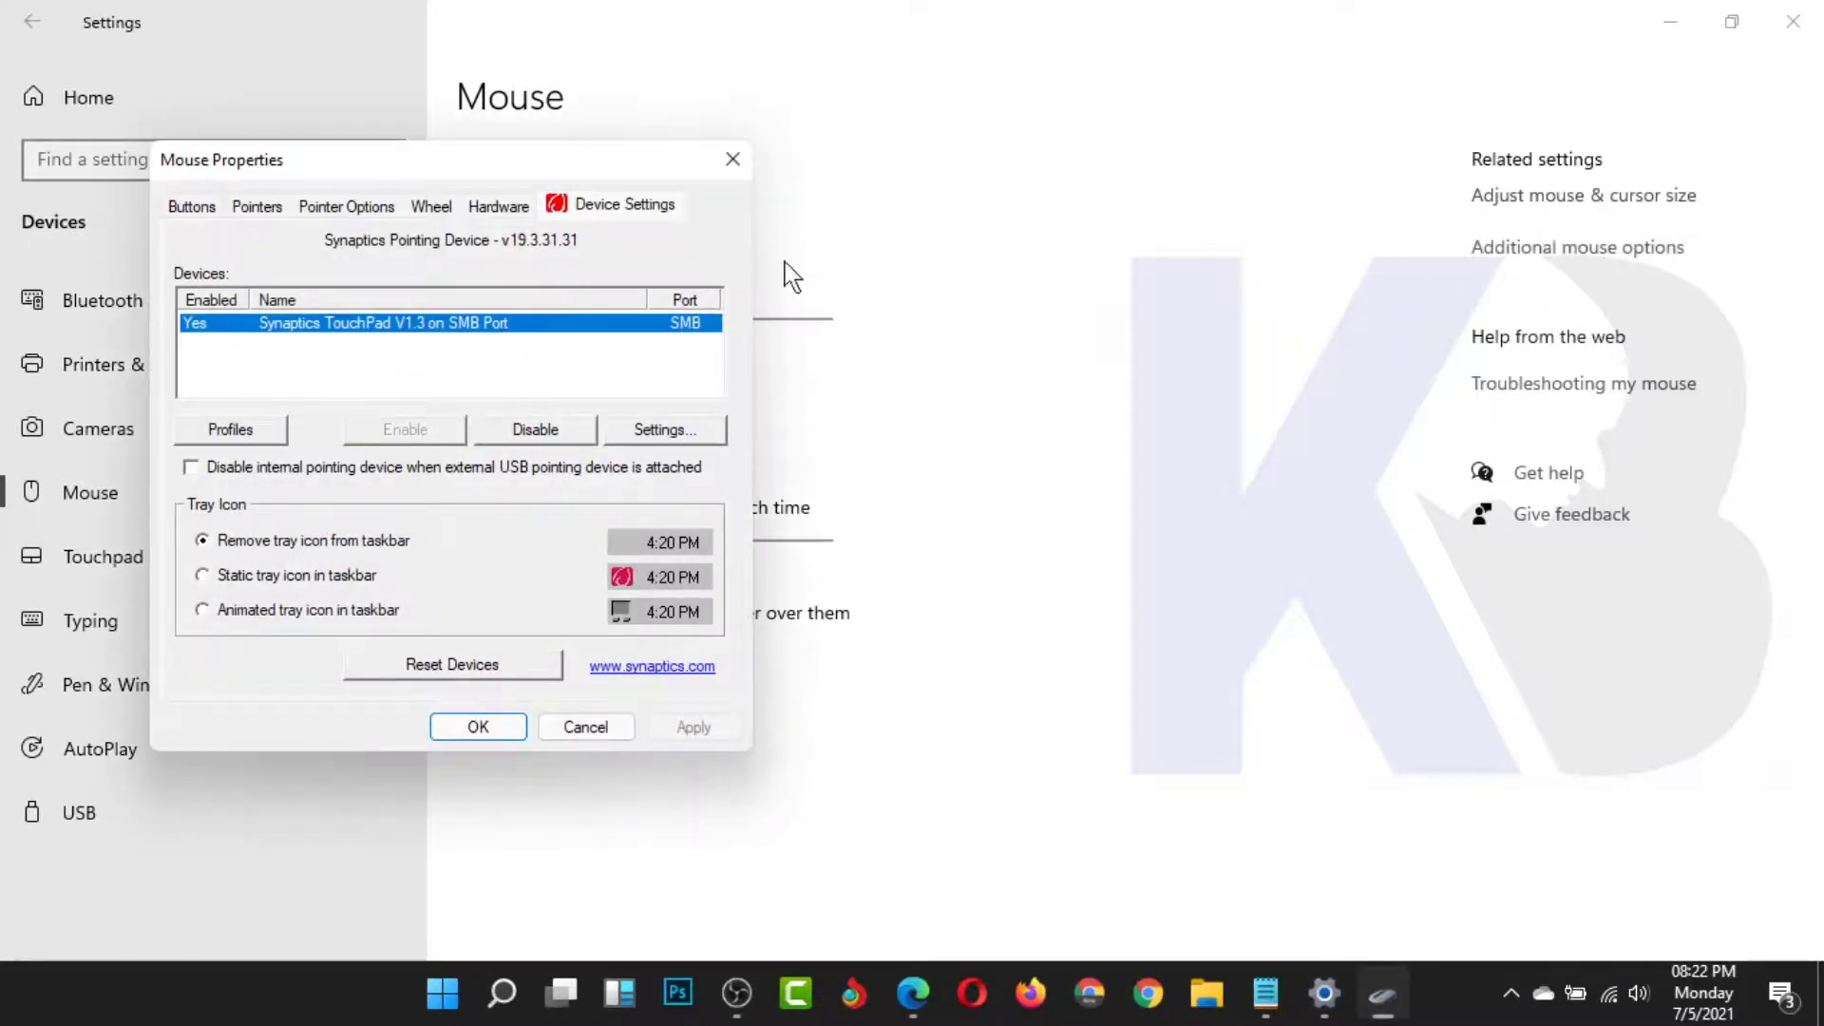
left_click_drag(543, 164, 1071, 152)
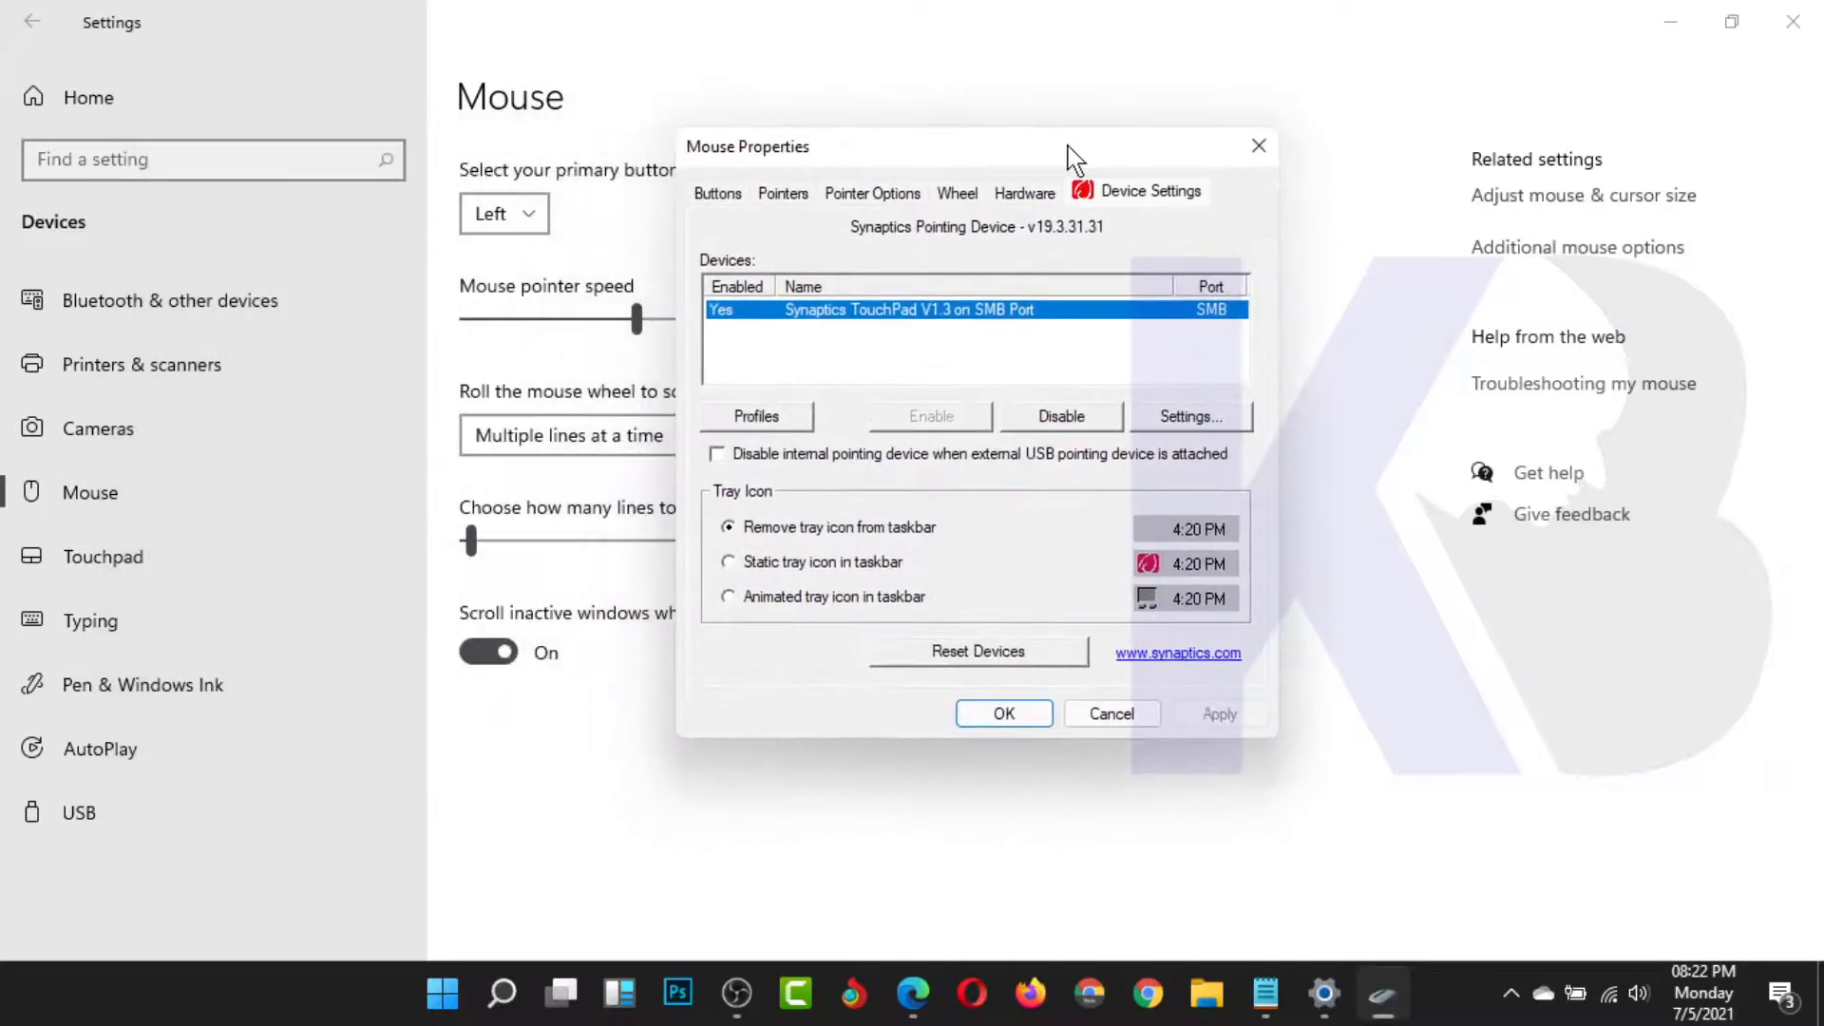
left_click(787, 201)
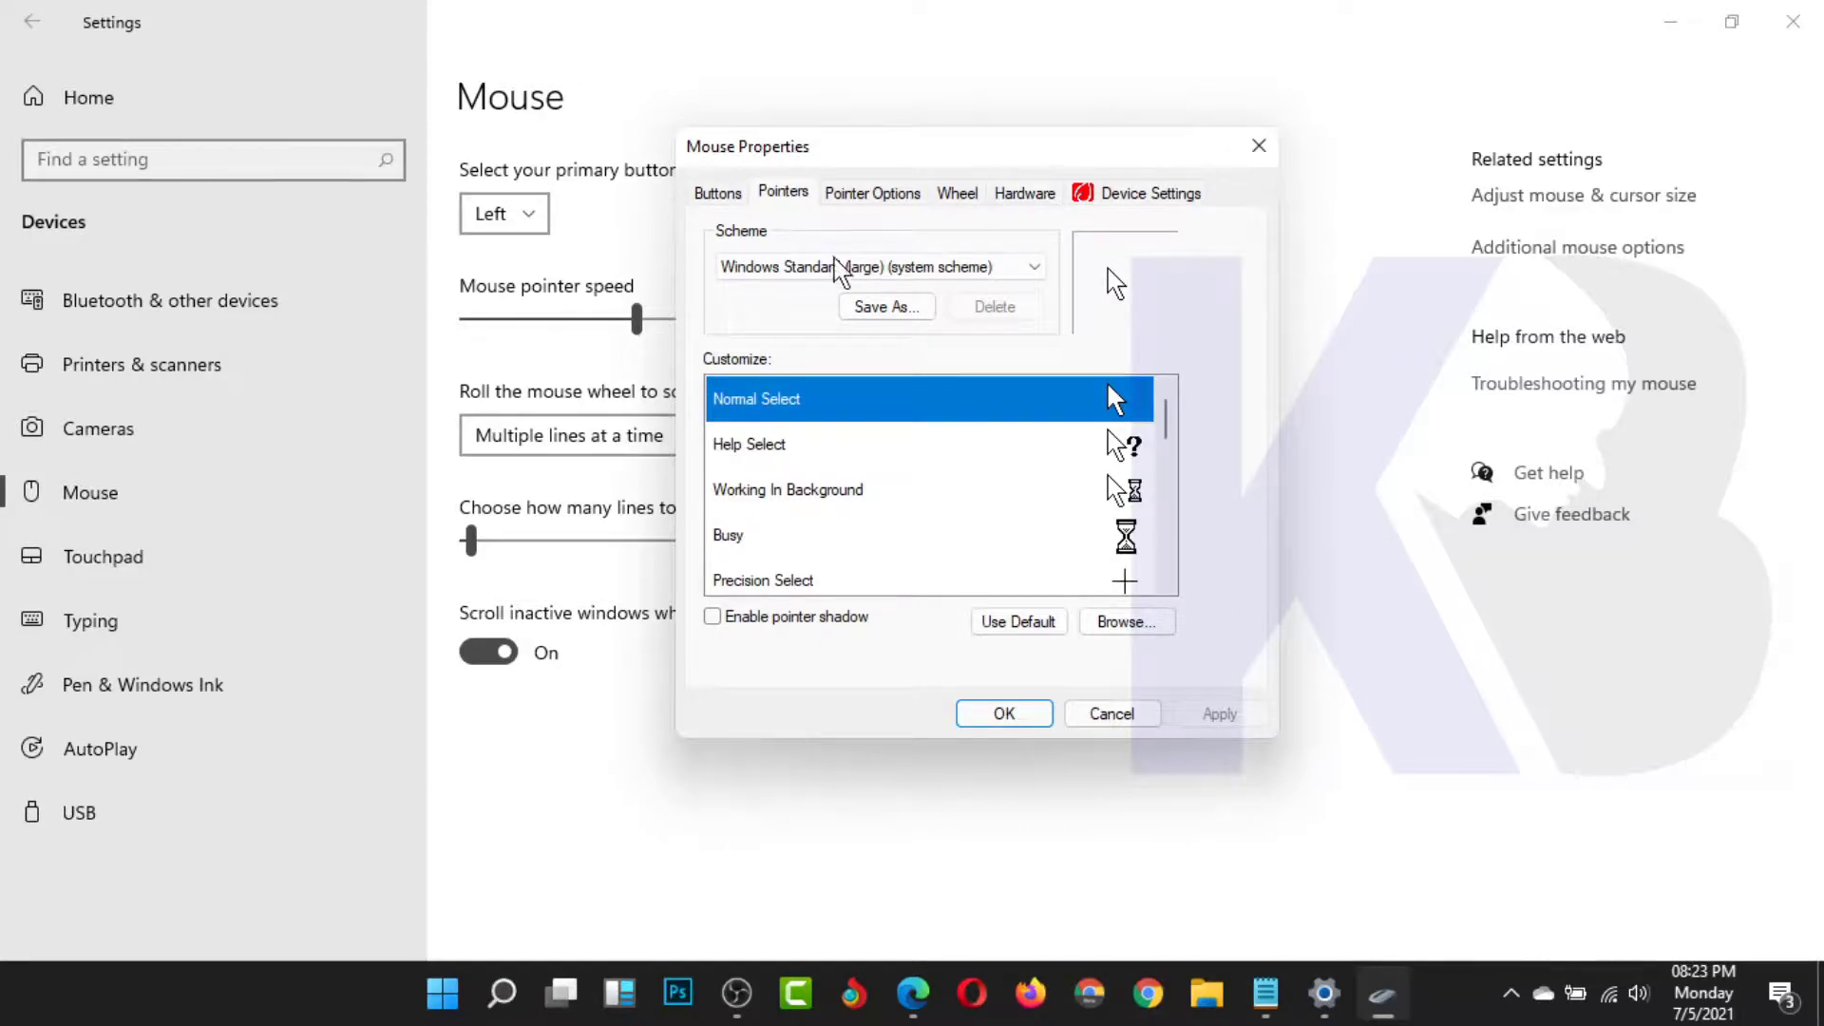
- Assign Normal Select.cur from the Cursors folder to the Normal Select pointer
left_click(1140, 622)
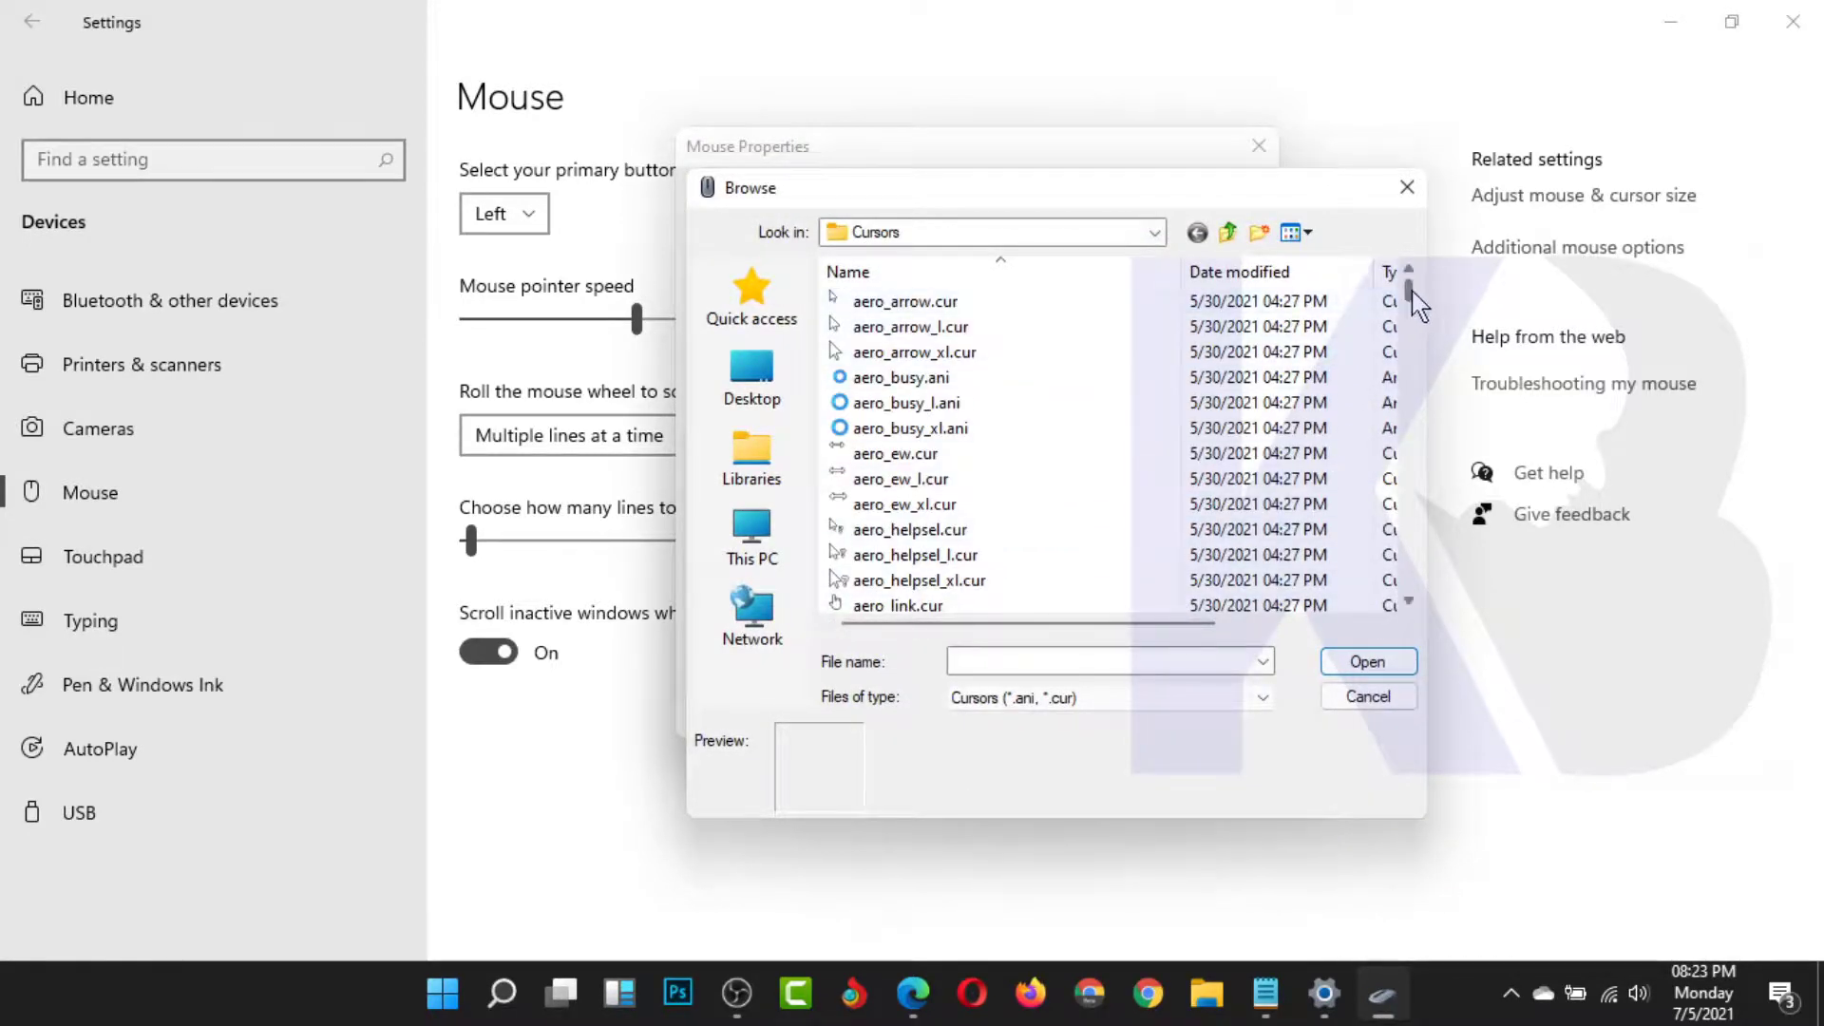
left_click_drag(1411, 291, 1440, 476)
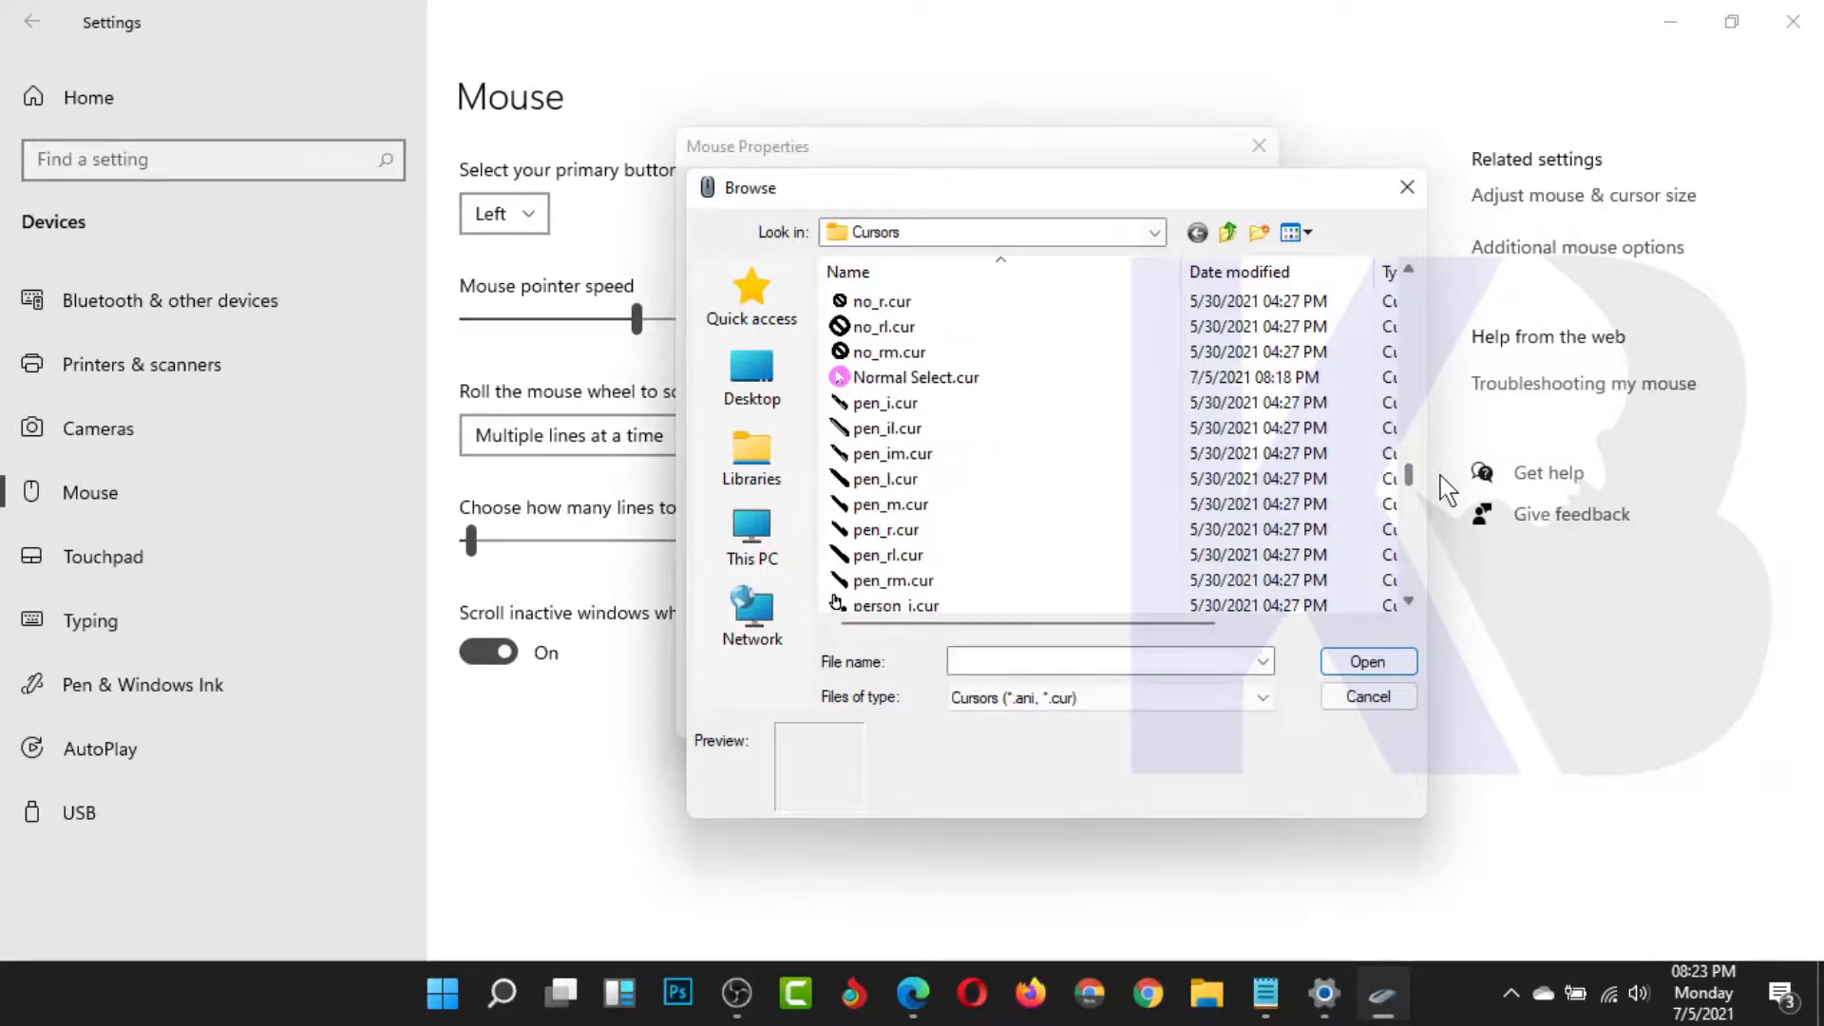
left_click(953, 384)
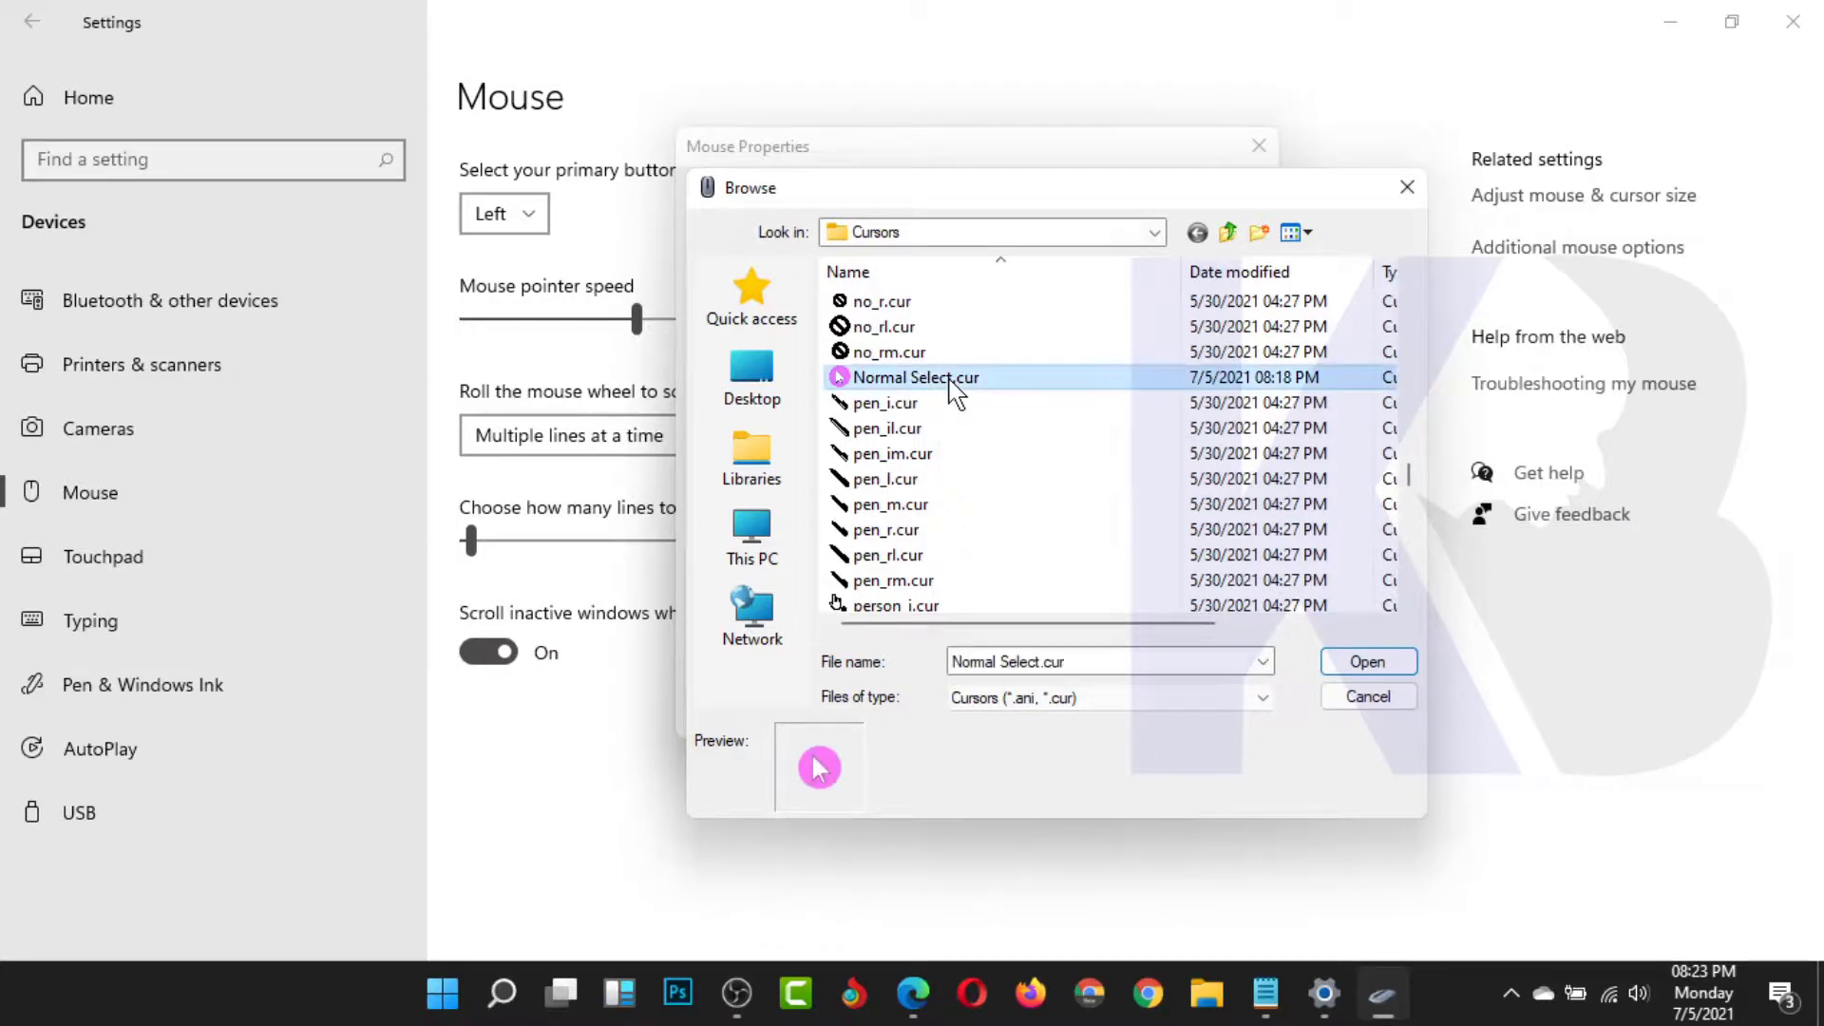
left_click(1368, 663)
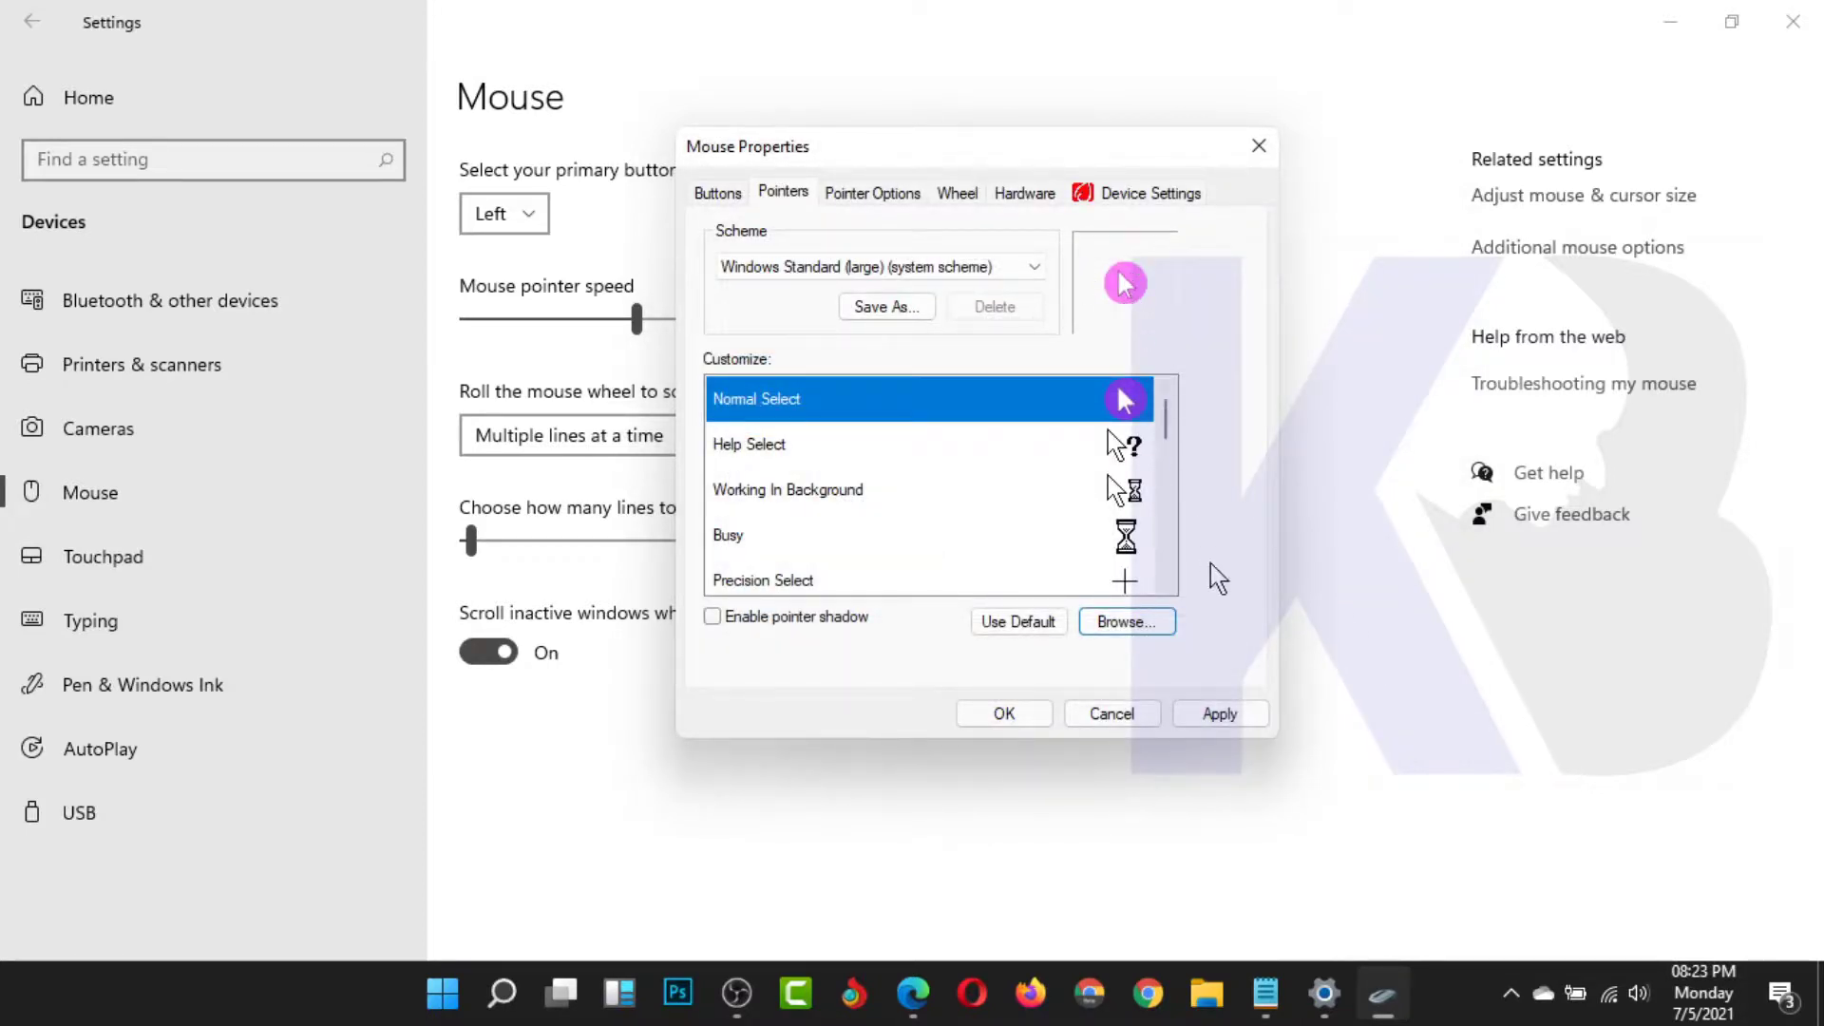
- Apply the pointer change and close both Mouse Properties and Settings
left_click(1232, 719)
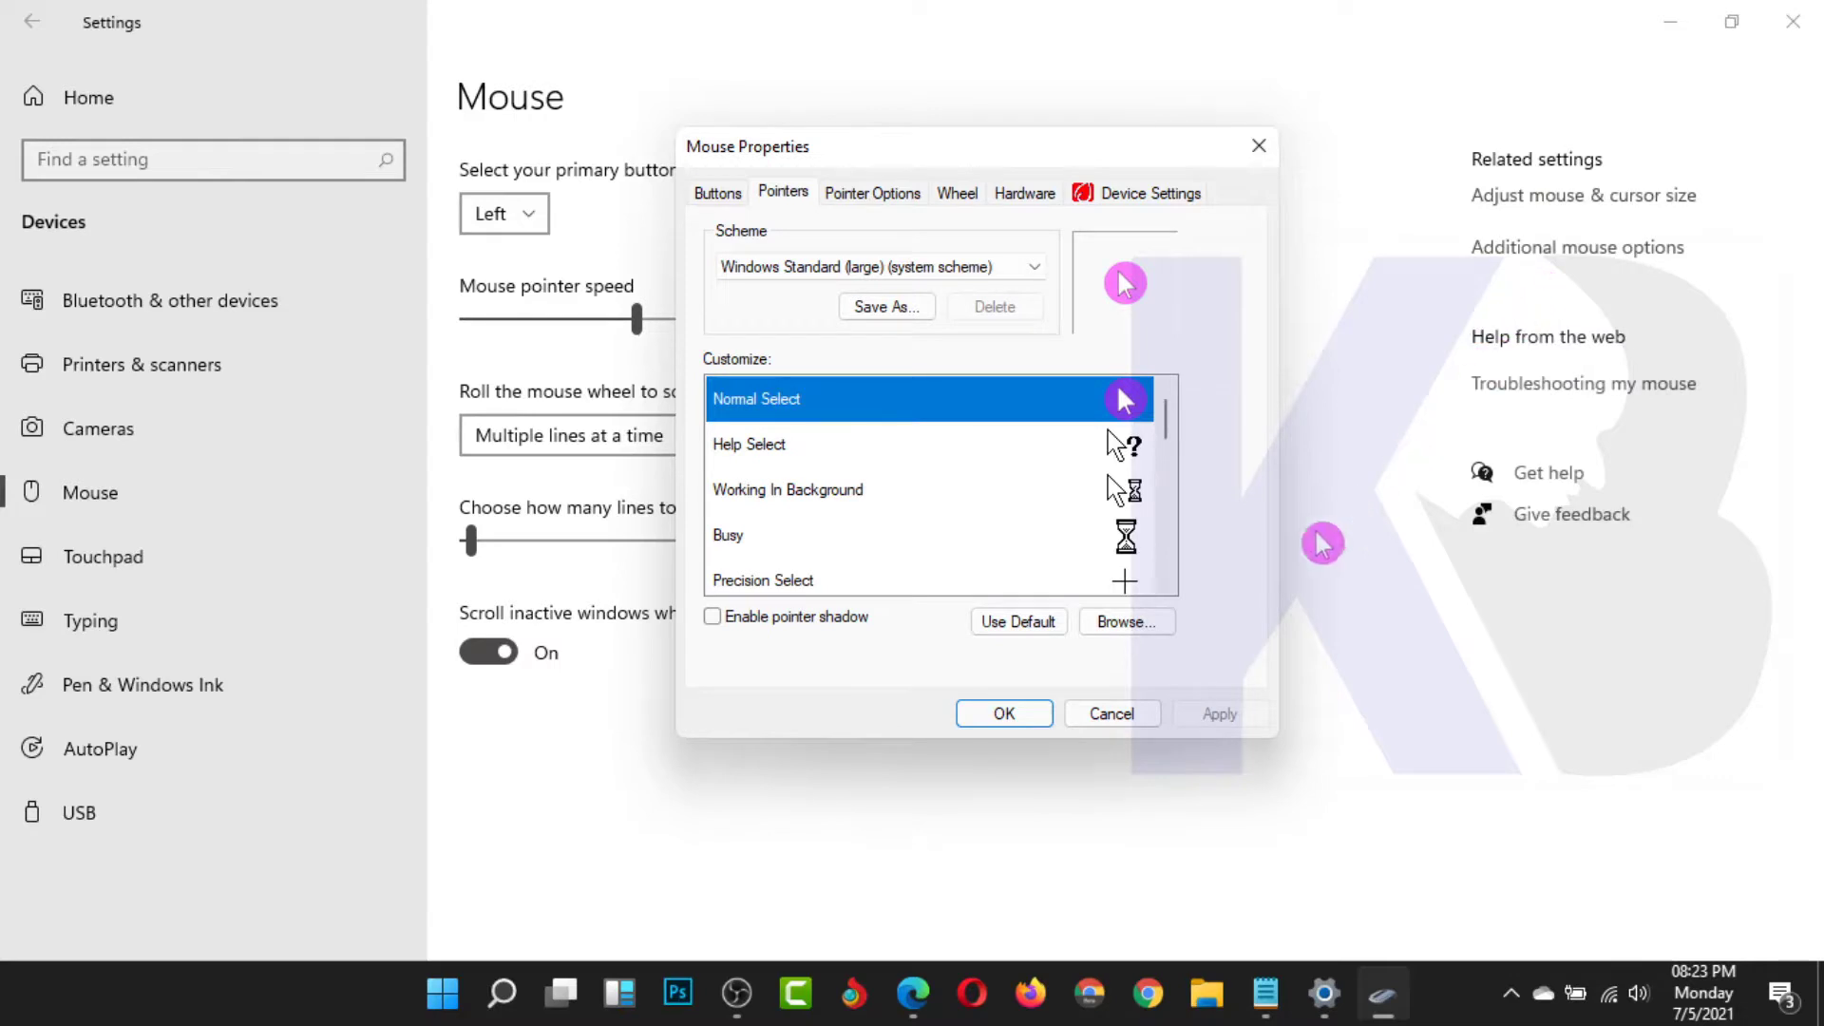
left_click(1009, 718)
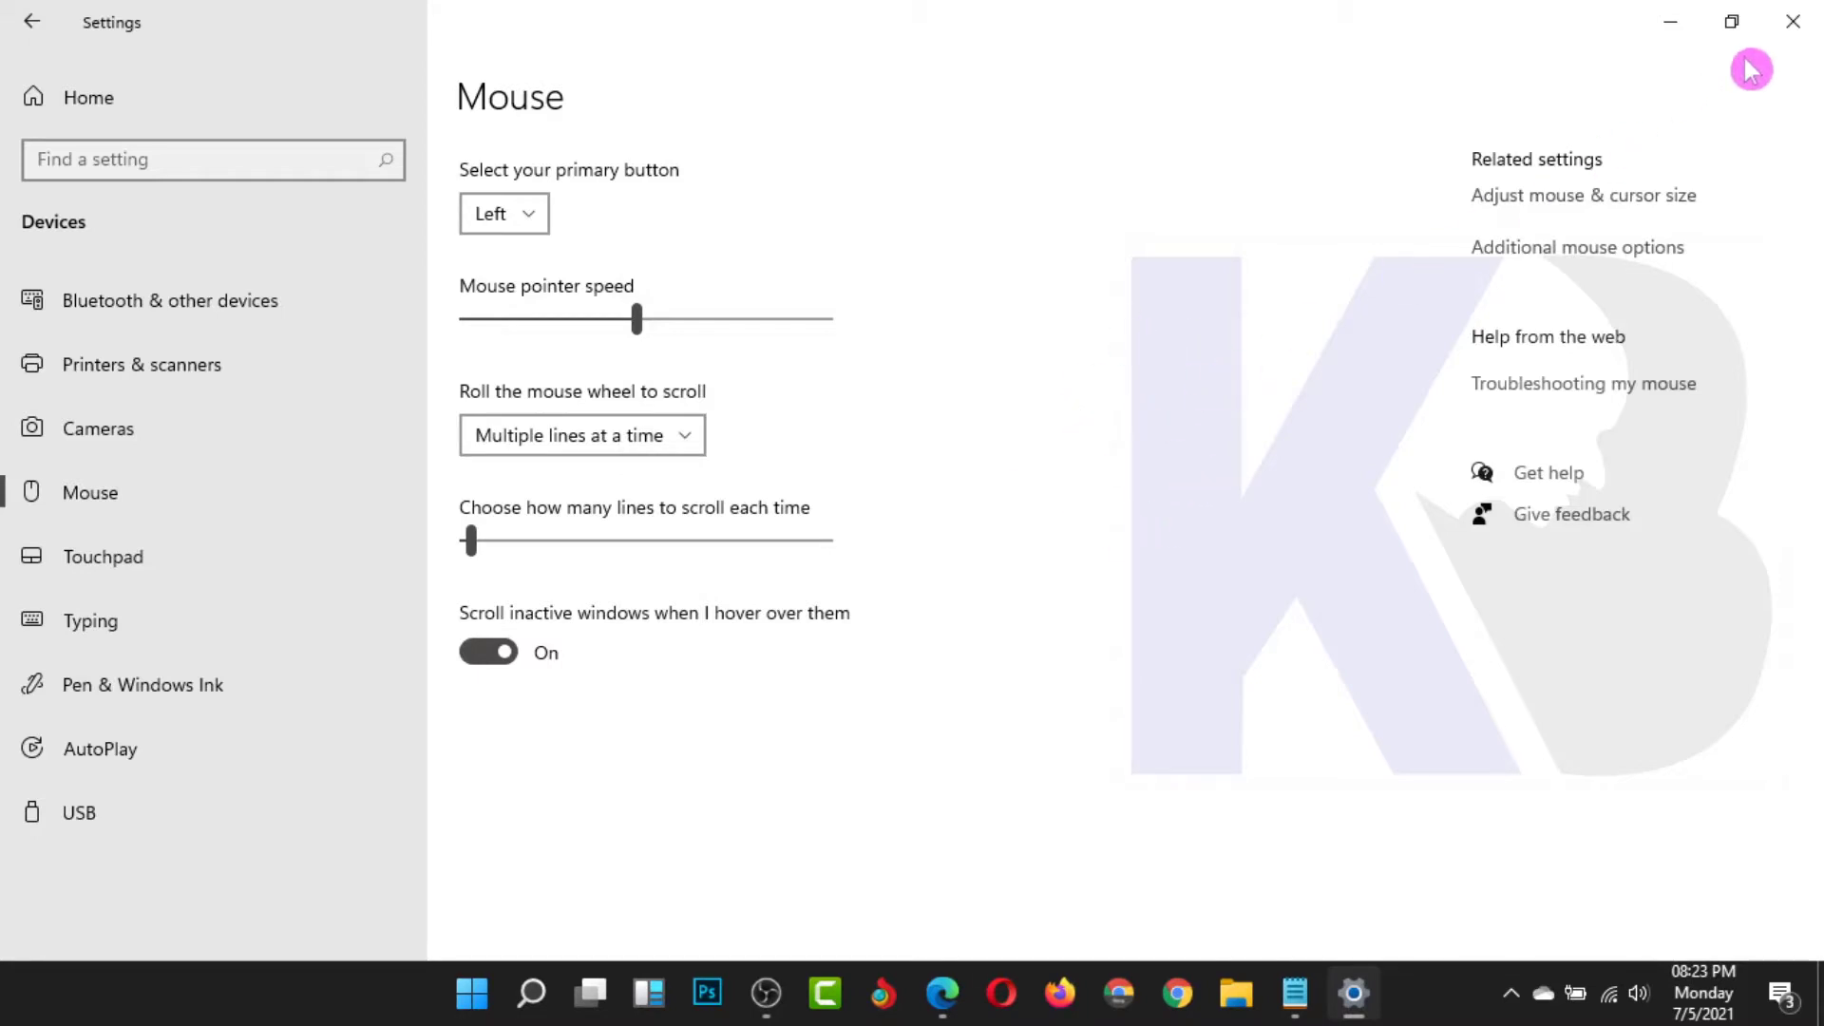
left_click(1793, 19)
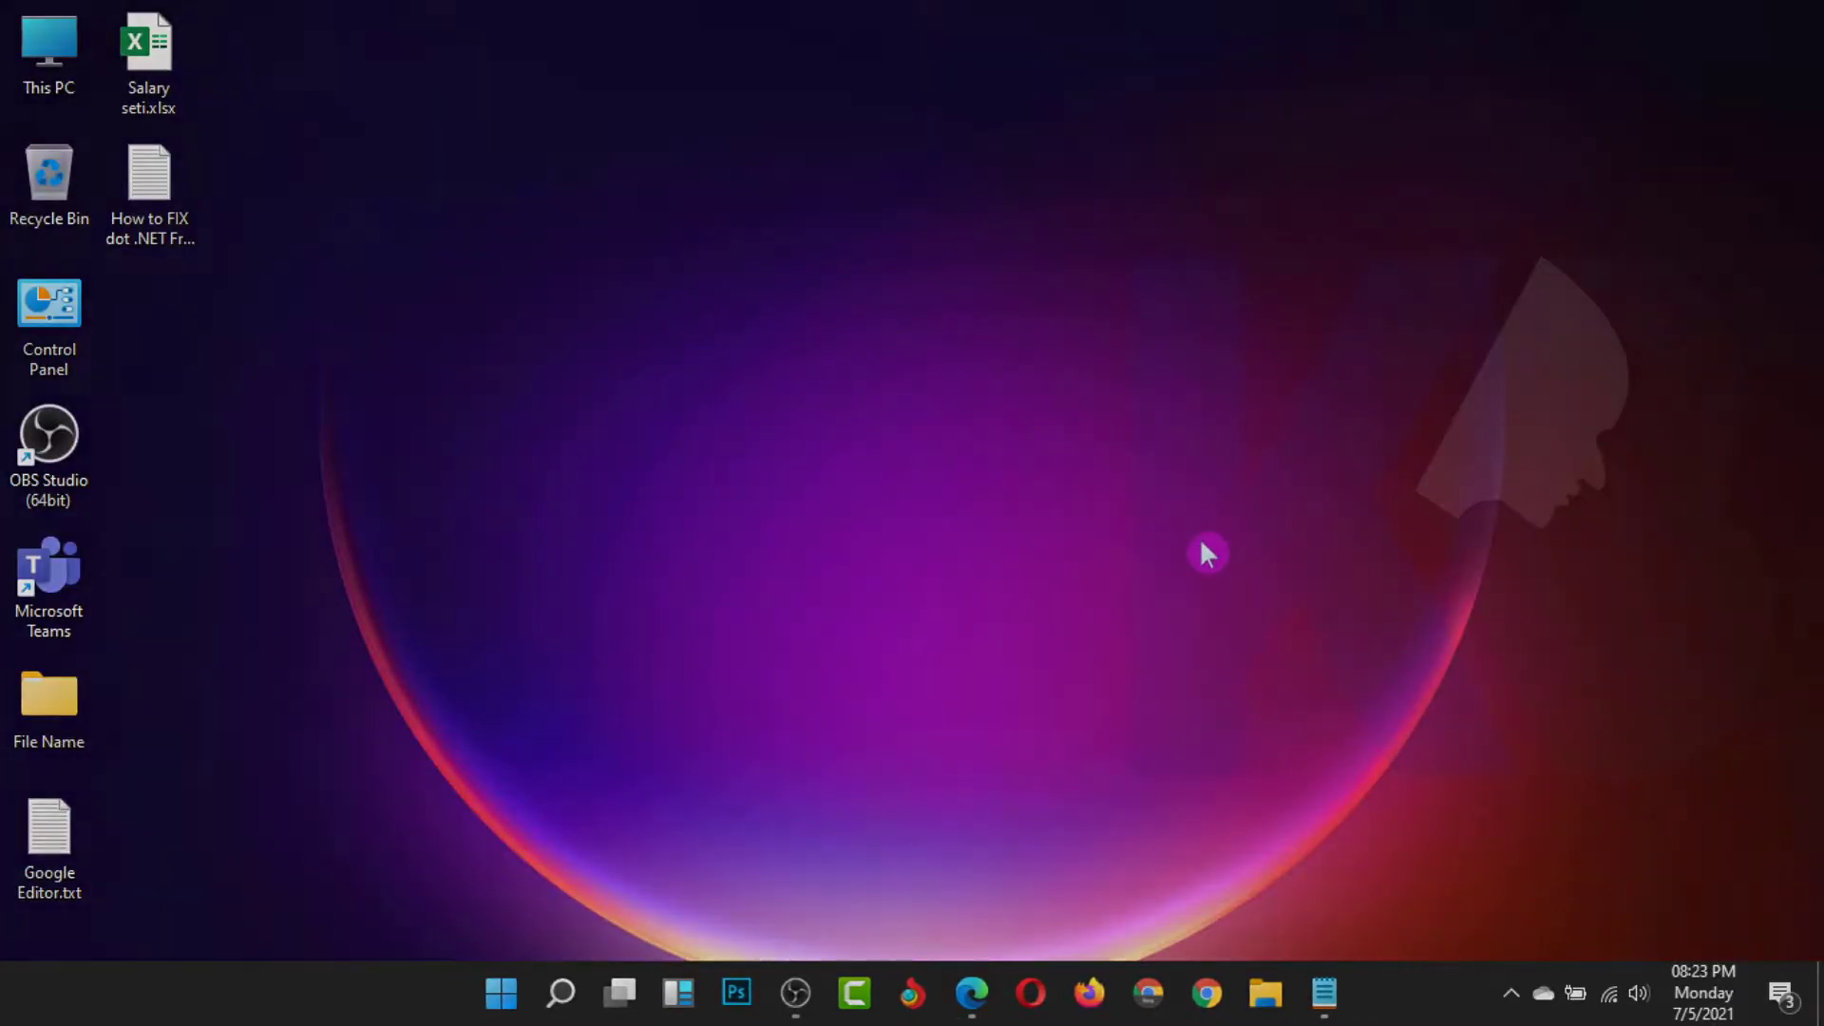